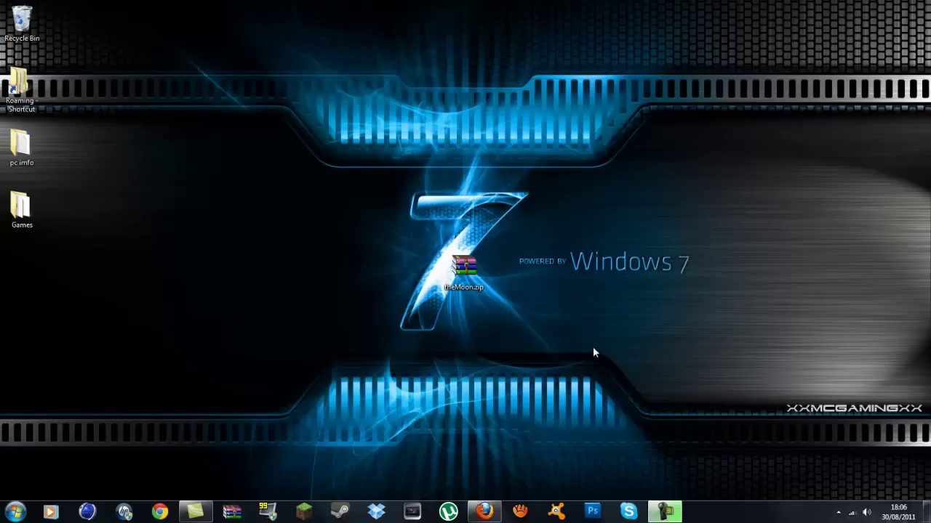
Step: Switch to Firefox and look through The Moon mod's forum topic, including its description, compatibility warning, trailer and screenshots
{"action": "left_click", "coordinate": [485, 513]}
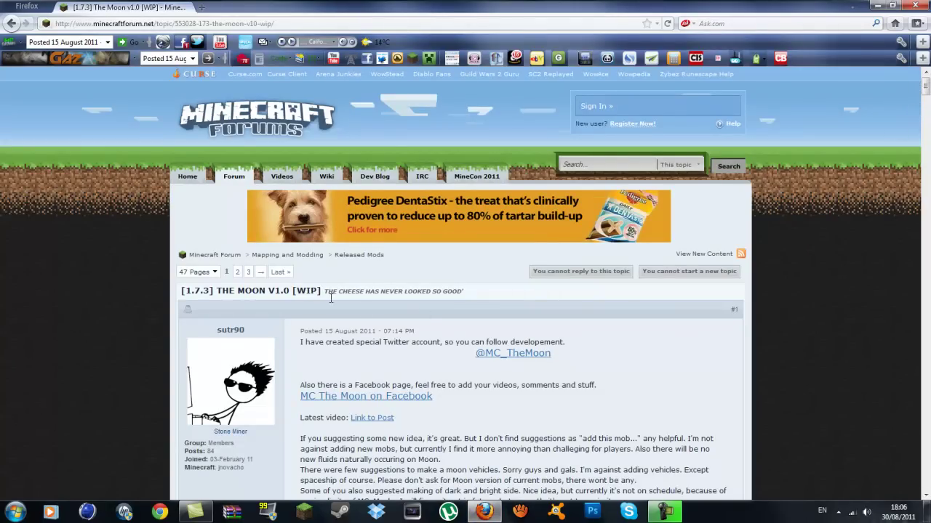
{"action": "scroll", "coordinate": [316, 302], "scroll_direction": "down", "scroll_amount": 6}
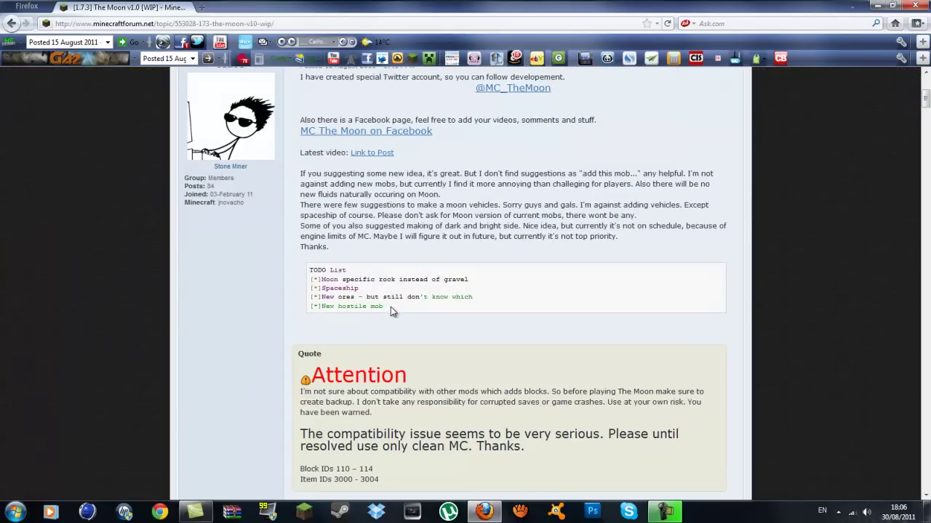
{"action": "scroll", "coordinate": [390, 307], "scroll_direction": "down", "scroll_amount": 5}
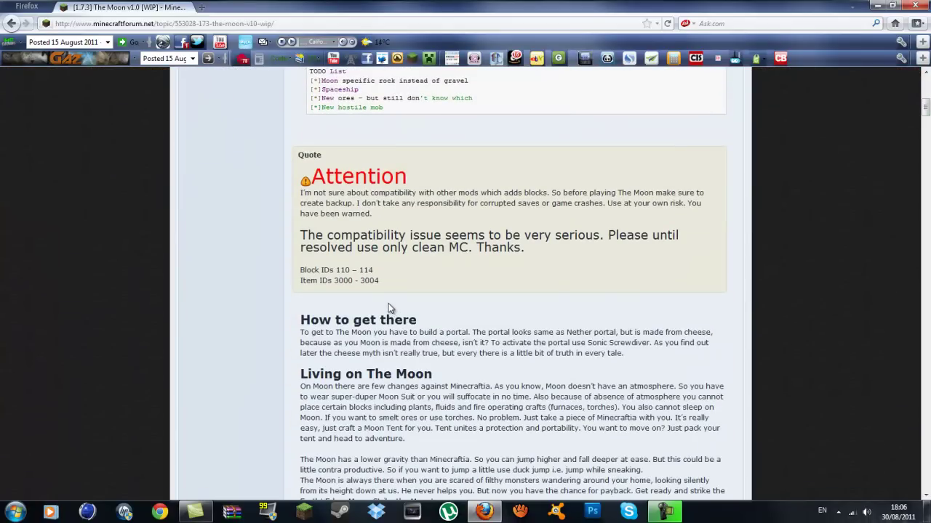
{"action": "scroll", "coordinate": [403, 291], "scroll_direction": "down", "scroll_amount": 10}
{"action": "scroll", "coordinate": [435, 252], "scroll_direction": "down", "scroll_amount": 5}
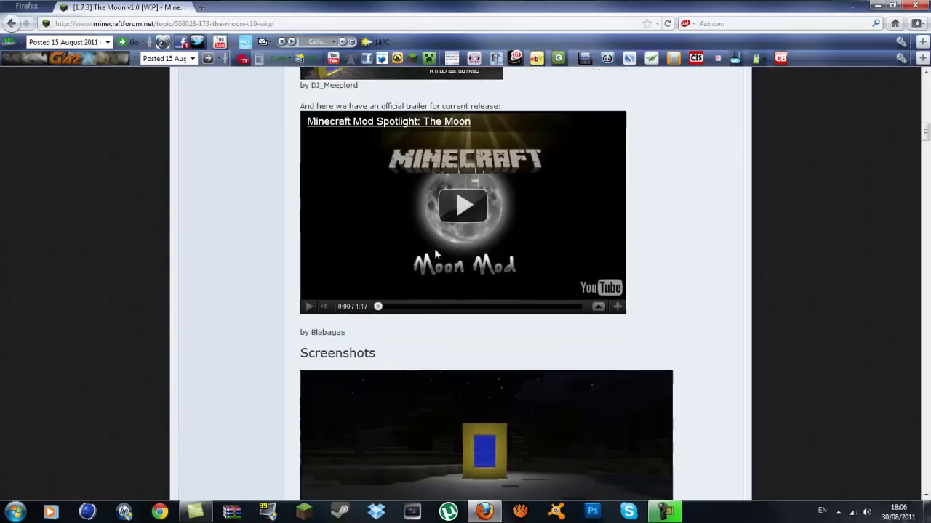
{"action": "scroll", "coordinate": [483, 289], "scroll_direction": "down", "scroll_amount": 13}
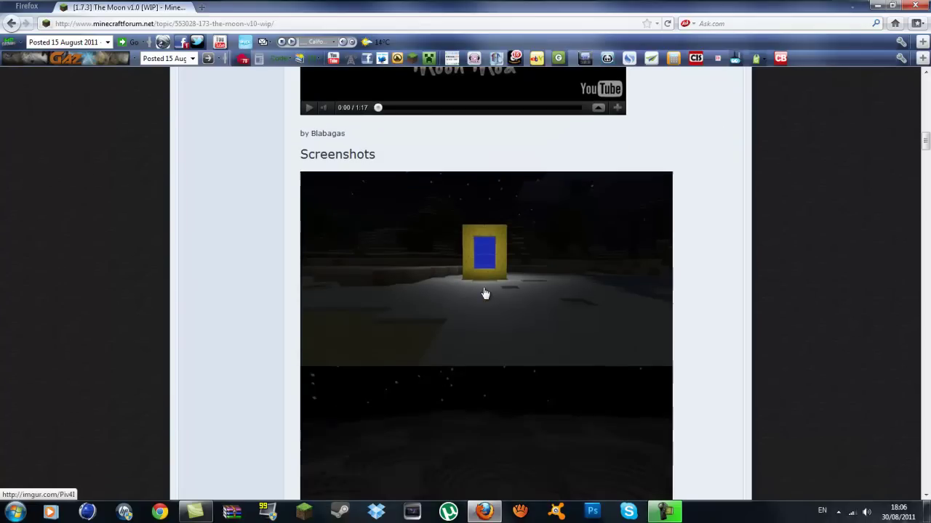
{"action": "scroll", "coordinate": [482, 296], "scroll_direction": "up", "scroll_amount": 15}
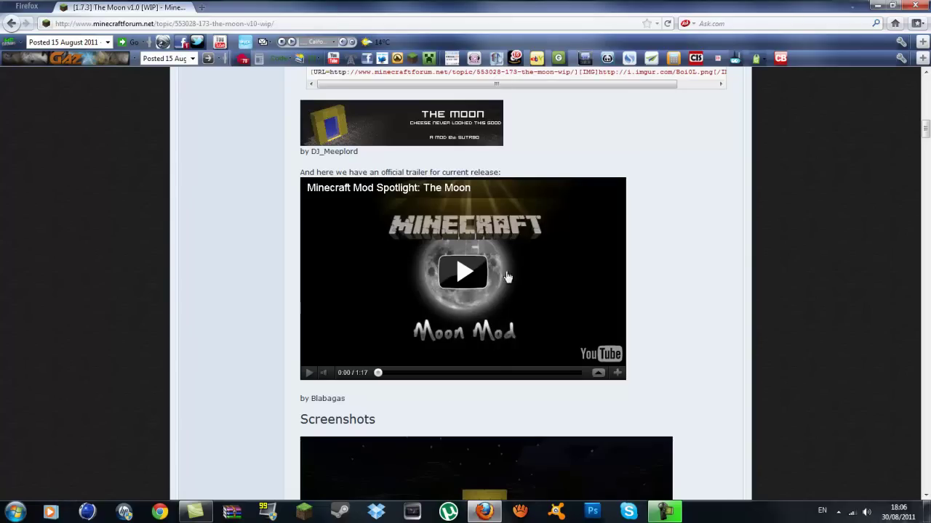
{"action": "scroll", "coordinate": [184, 235], "scroll_direction": "up", "scroll_amount": 20}
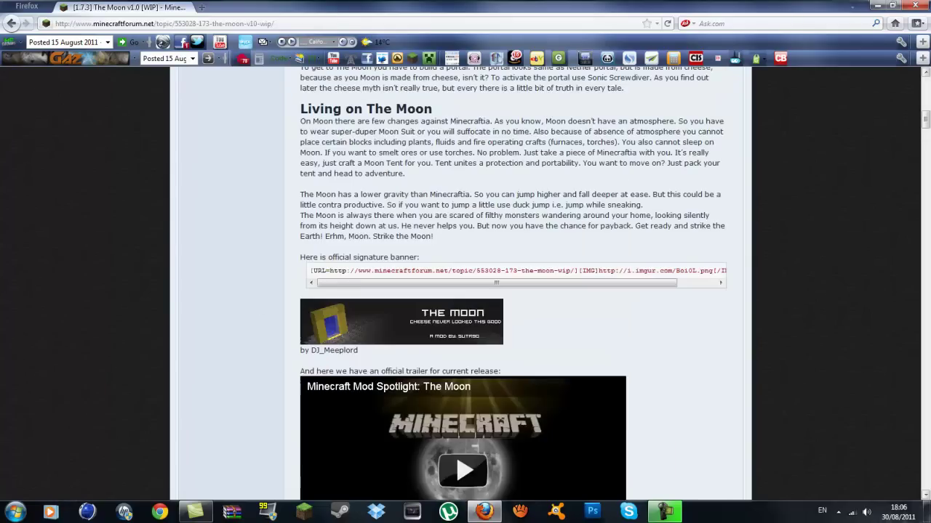
{"action": "scroll", "coordinate": [902, 307], "scroll_direction": "down", "scroll_amount": 20}
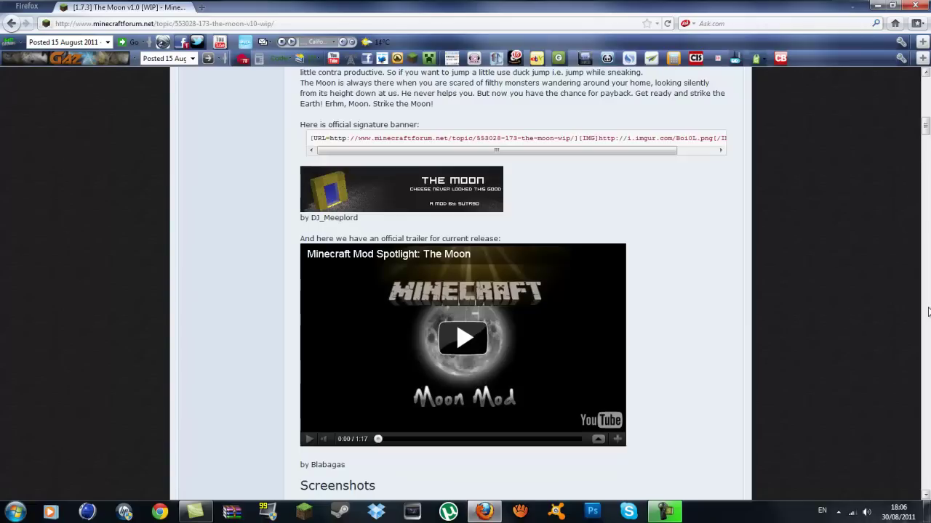
{"action": "scroll", "coordinate": [365, 232], "scroll_direction": "down", "scroll_amount": 10}
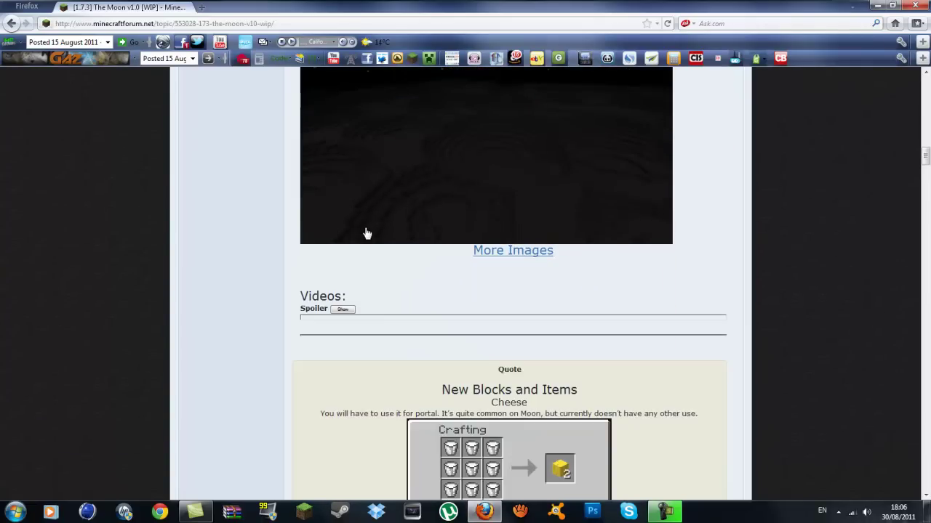
{"action": "scroll", "coordinate": [380, 247], "scroll_direction": "up", "scroll_amount": 10}
{"action": "scroll", "coordinate": [375, 258], "scroll_direction": "down", "scroll_amount": 8}
{"action": "scroll", "coordinate": [371, 265], "scroll_direction": "up", "scroll_amount": 20}
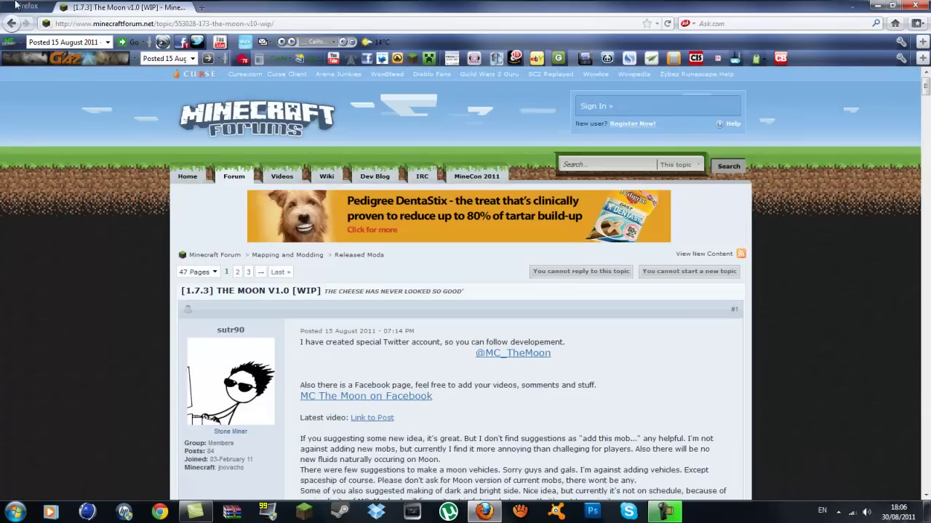
Step: Examine The Moon topic's crafting recipes and the installation instructions down to the mod's download link
{"action": "scroll", "coordinate": [609, 194], "scroll_direction": "down", "scroll_amount": 5}
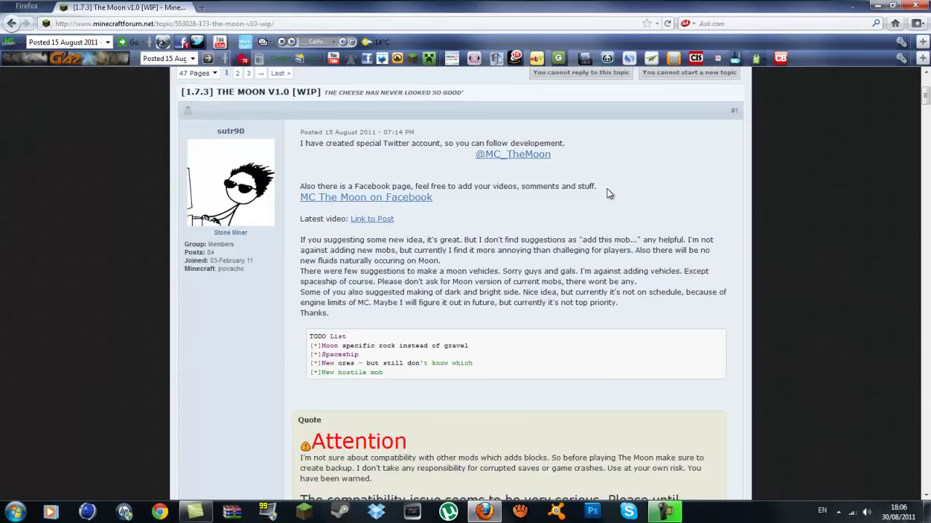
{"action": "scroll", "coordinate": [553, 168], "scroll_direction": "down", "scroll_amount": 5}
{"action": "scroll", "coordinate": [546, 168], "scroll_direction": "up", "scroll_amount": 5}
{"action": "scroll", "coordinate": [546, 168], "scroll_direction": "down", "scroll_amount": 10}
{"action": "scroll", "coordinate": [524, 182], "scroll_direction": "down", "scroll_amount": 20}
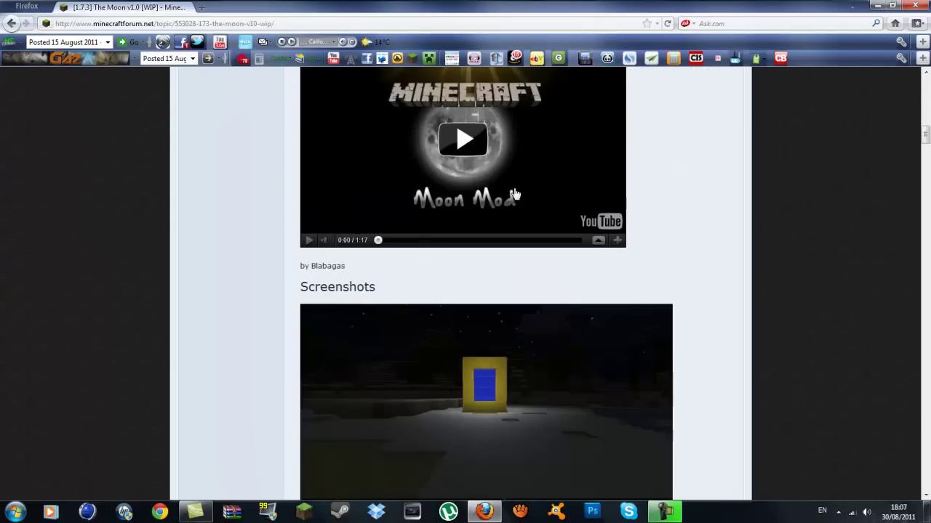
{"action": "scroll", "coordinate": [528, 155], "scroll_direction": "down", "scroll_amount": 20}
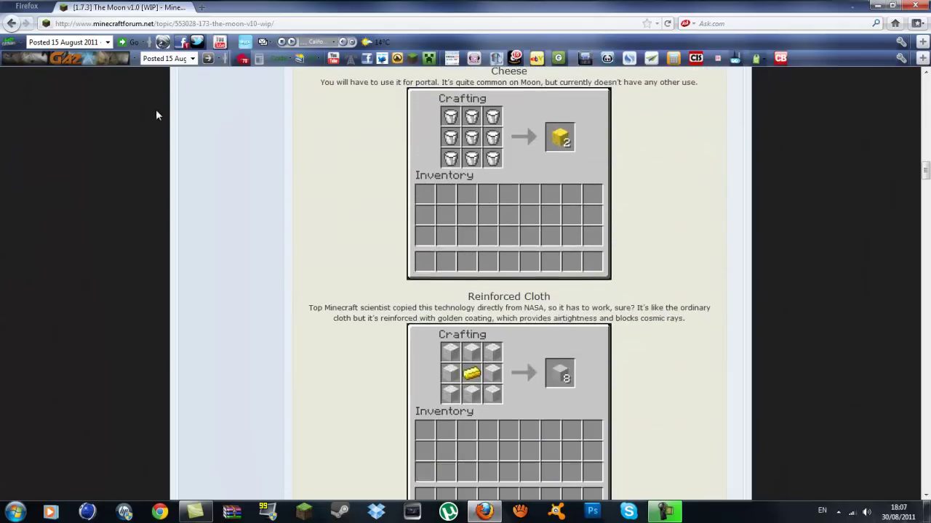
{"action": "scroll", "coordinate": [172, 144], "scroll_direction": "down", "scroll_amount": 5}
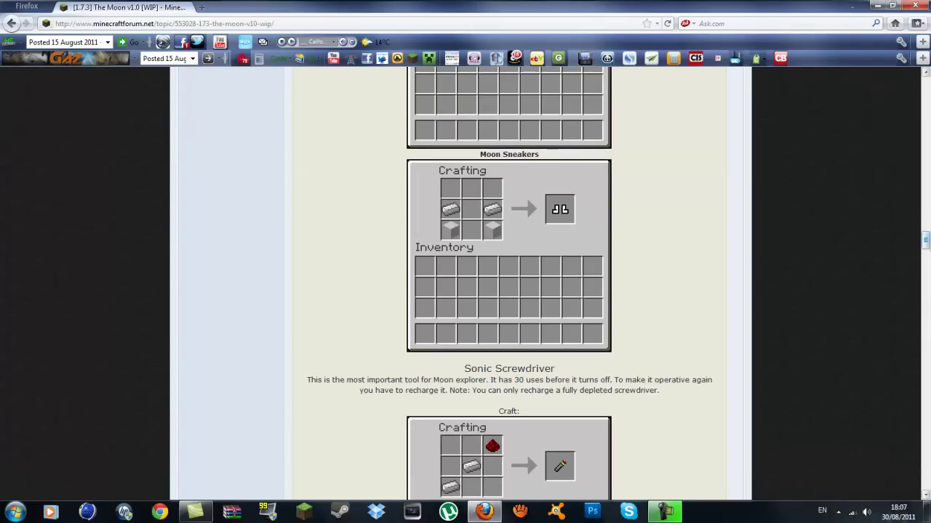
{"action": "scroll", "coordinate": [171, 144], "scroll_direction": "down", "scroll_amount": 15}
{"action": "scroll", "coordinate": [243, 260], "scroll_direction": "up", "scroll_amount": 10}
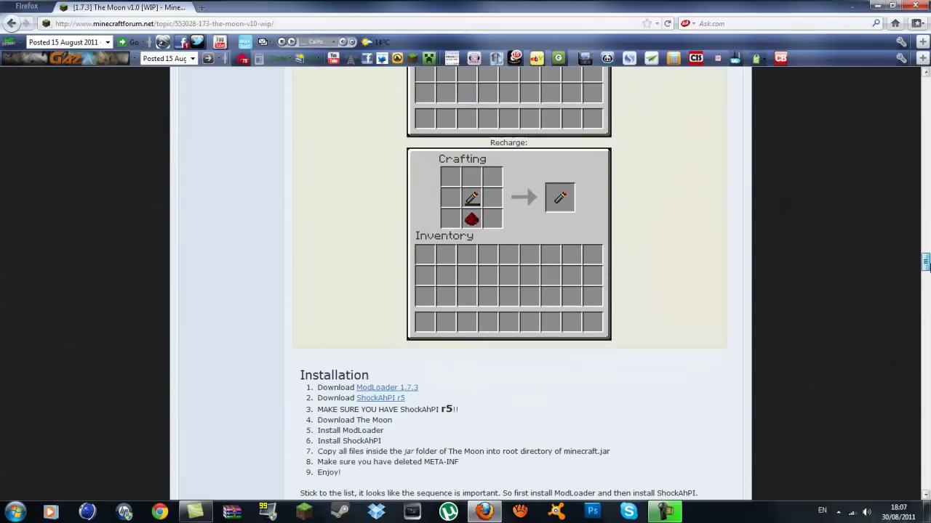
{"action": "scroll", "coordinate": [244, 260], "scroll_direction": "down", "scroll_amount": 3}
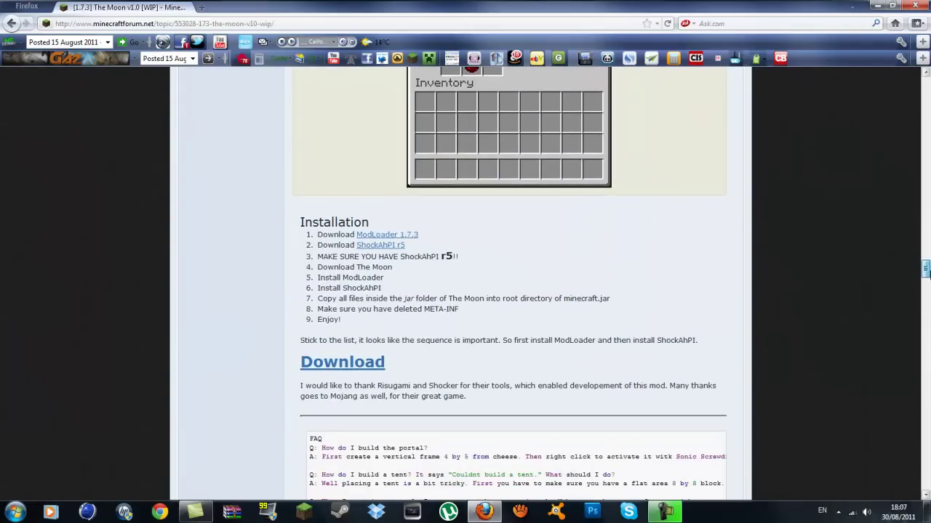
Step: Start downloading theMoon.zip from the mod's MediaFire page, cancel the save prompt, and close the advertising pop-up
{"action": "left_click", "coordinate": [348, 369]}
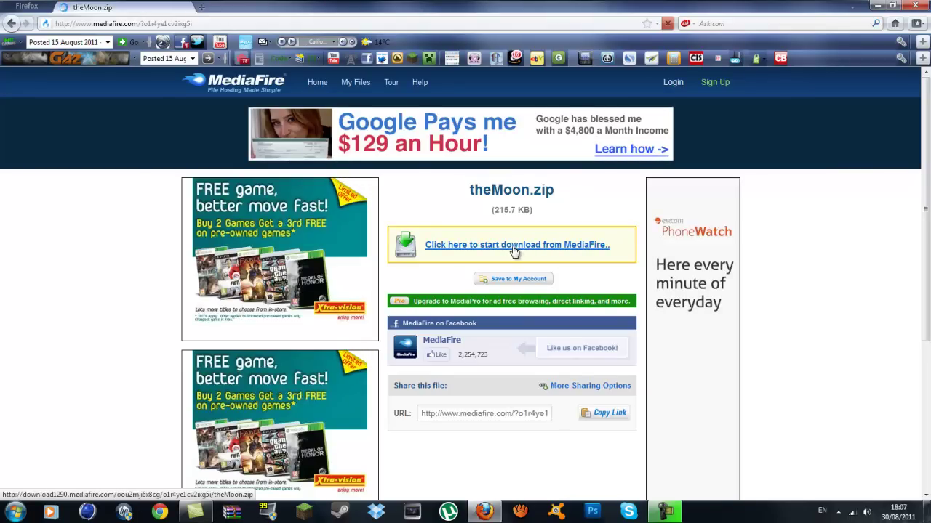
{"action": "left_click", "coordinate": [516, 246]}
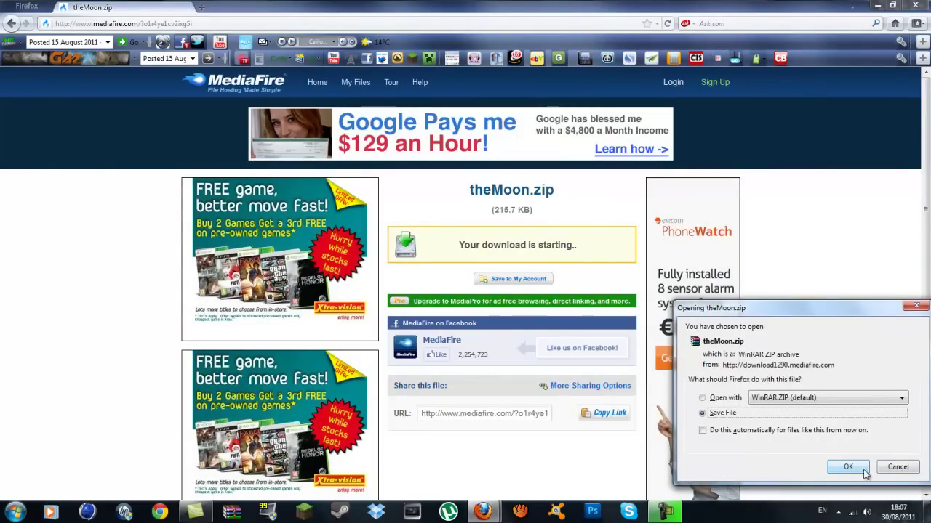
{"action": "left_click", "coordinate": [898, 467]}
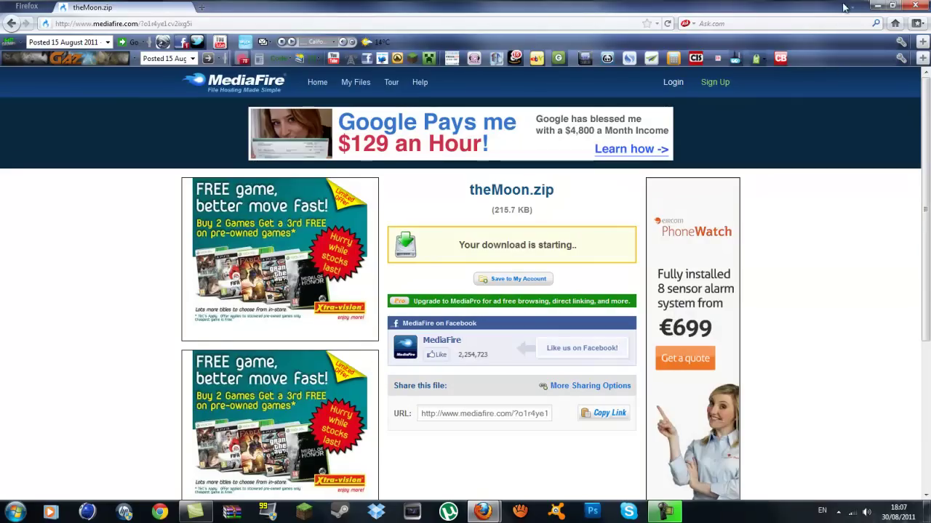
{"action": "left_click", "coordinate": [10, 24]}
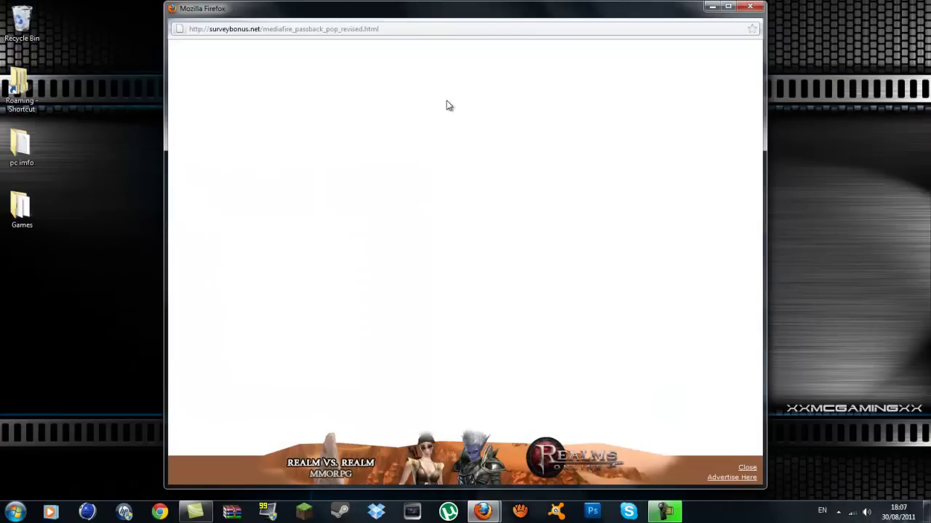
{"action": "left_click", "coordinate": [745, 7]}
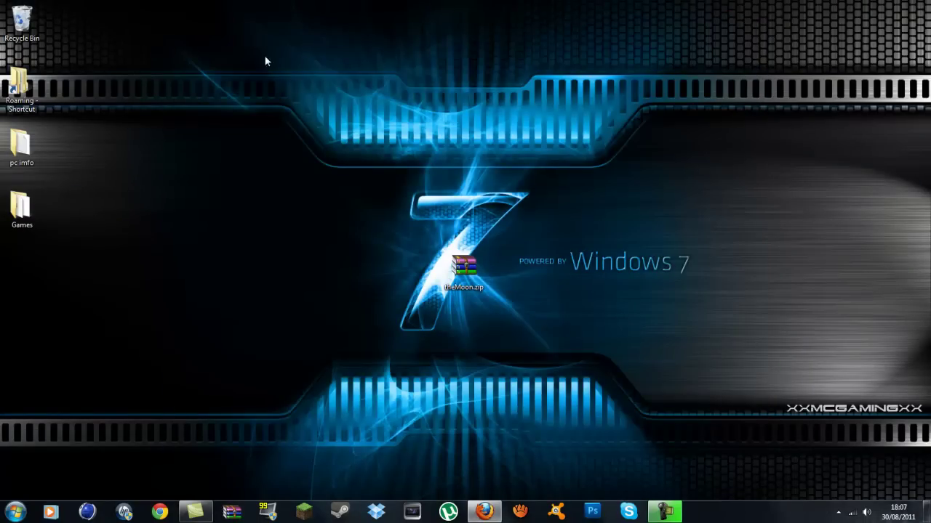
Step: Search the computer's programs and files for %appdata%
{"action": "mouse_move", "coordinate": [444, 248]}
{"action": "left_mouse_down"}
{"action": "mouse_move", "coordinate": [480, 251]}
{"action": "mouse_move", "coordinate": [456, 248]}
{"action": "left_mouse_up"}
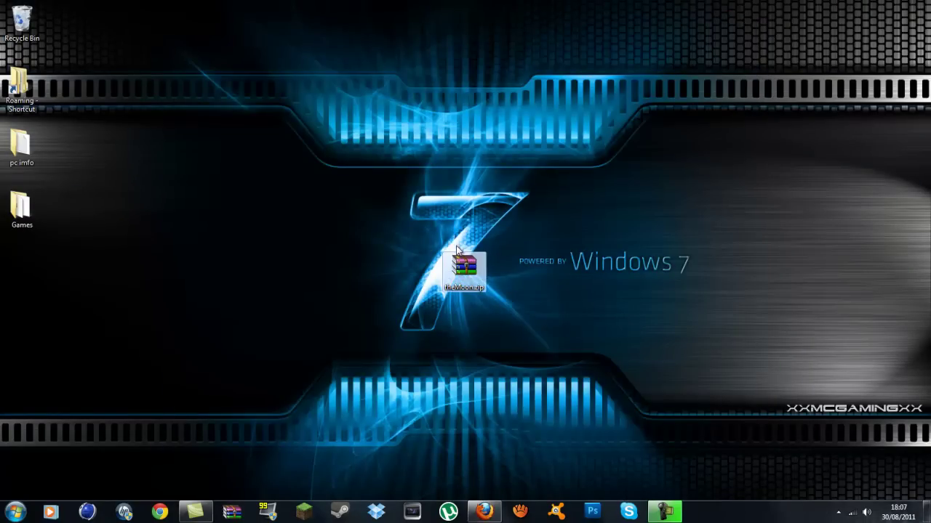
{"action": "left_click", "coordinate": [14, 512]}
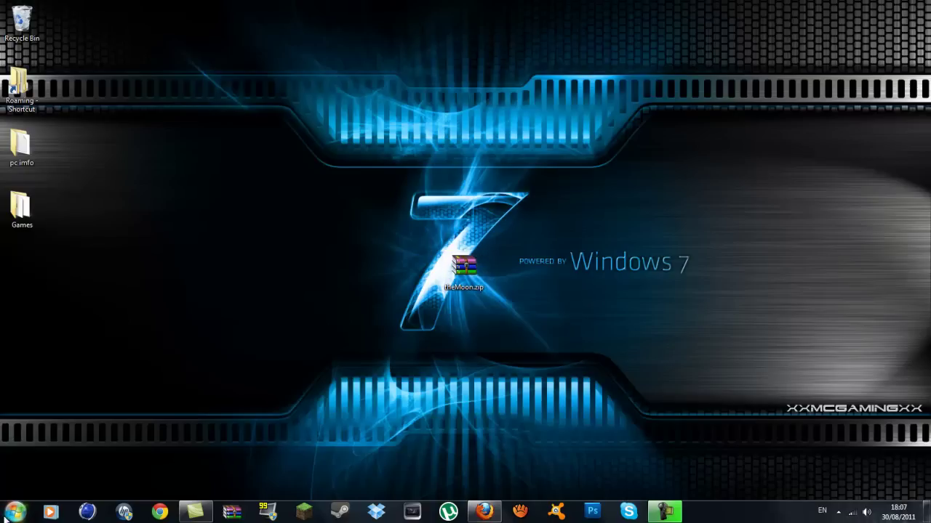
{"action": "left_click", "coordinate": [53, 482]}
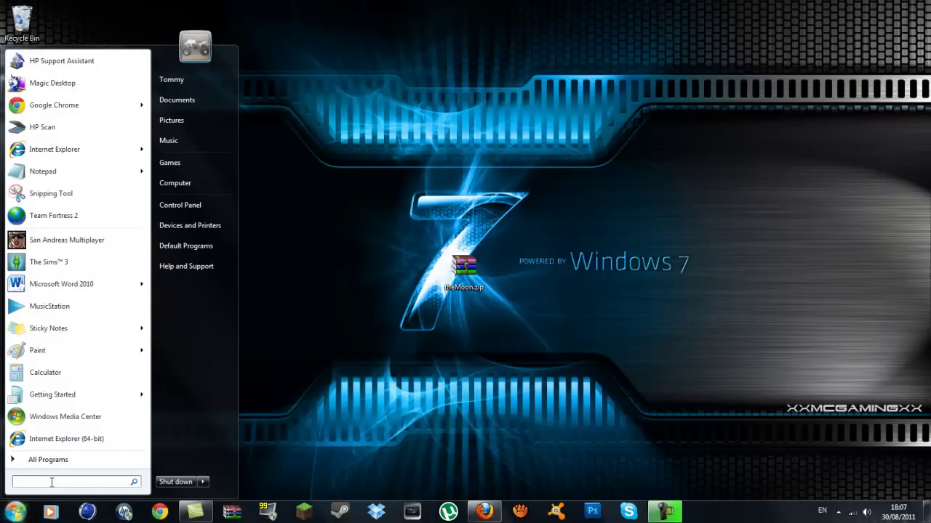
{"action": "type", "text": "%appd"}
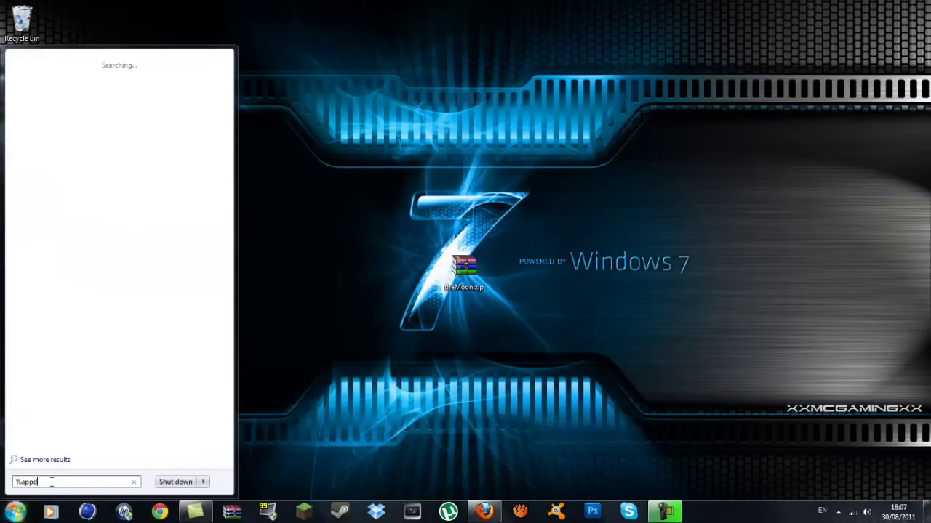
{"action": "type", "text": "ata%"}
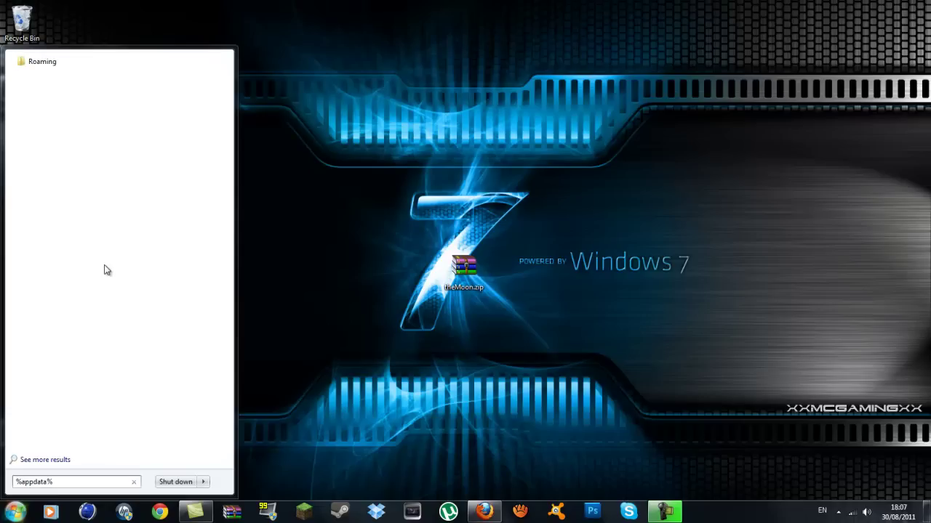
Step: Replace the search text with "run" and open the Windows Run dialog
{"action": "key", "text": "BackSpace"}
{"action": "key", "text": "BackSpace"}
{"action": "key", "text": "BackSpace"}
{"action": "key", "text": "BackSpace"}
{"action": "key", "text": "BackSpace"}
{"action": "key", "text": "BackSpace"}
{"action": "key", "text": "BackSpace"}
{"action": "key", "text": "BackSpace"}
{"action": "key", "text": "BackSpace"}
{"action": "type", "text": "run"}
{"action": "left_click", "coordinate": [31, 78]}
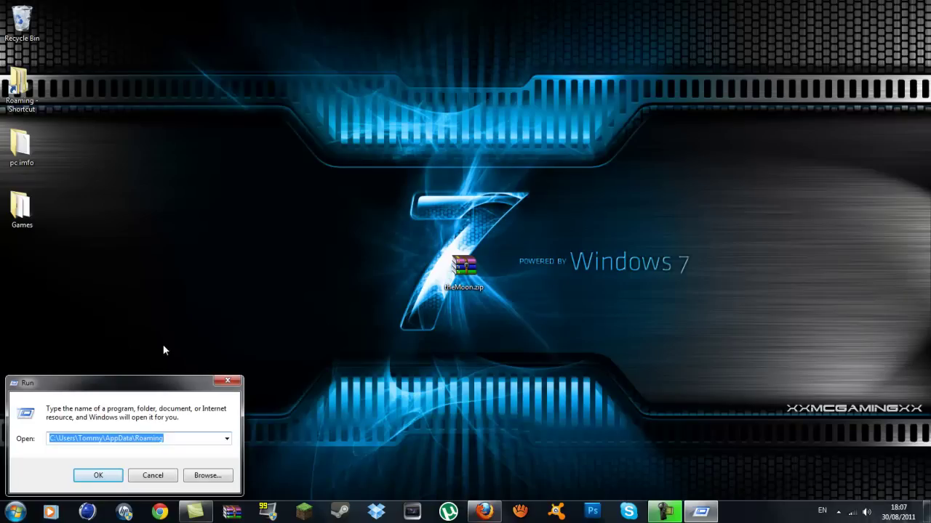
Step: Run %appdata% to open the Roaming folder, and reposition its window on the desktop
{"action": "key", "text": "BackSpace"}
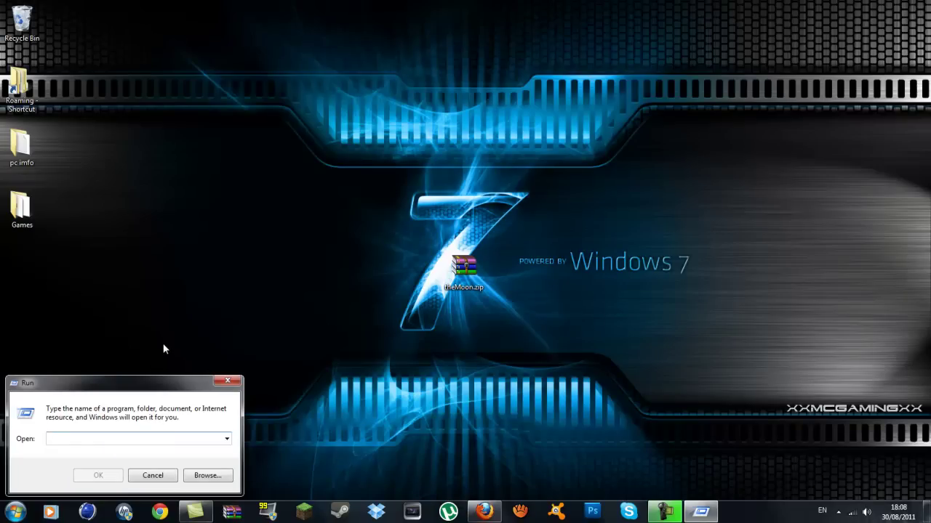
{"action": "type", "text": "%appdata%"}
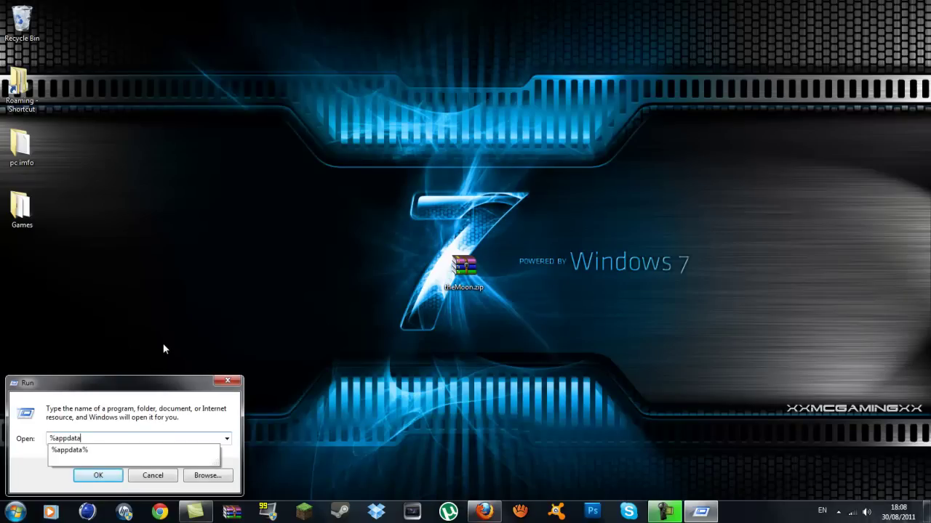
{"action": "left_click", "coordinate": [98, 475]}
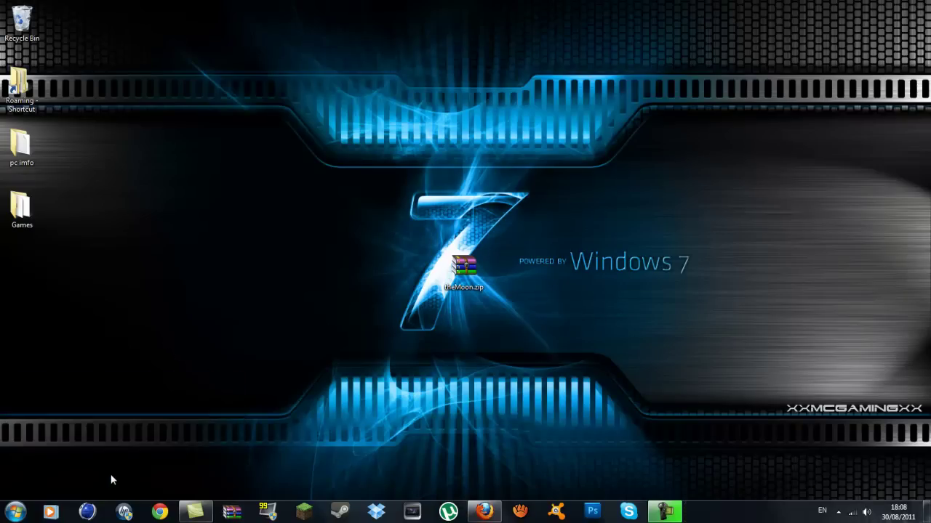
{"action": "left_click_drag", "start_coordinate": [502, 118], "coordinate": [484, 67]}
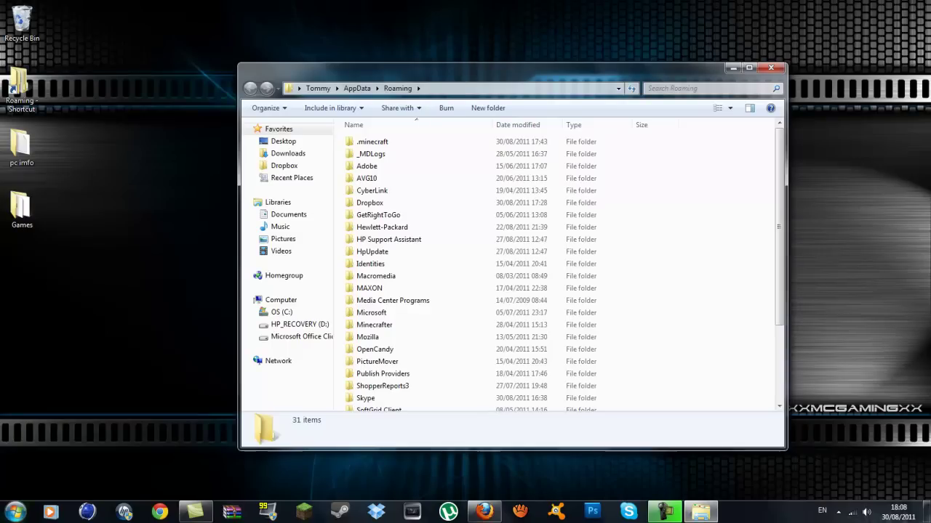
Step: Select the .minecraft folder in Roaming and look through the rest of the folder list
{"action": "left_click", "coordinate": [16, 512]}
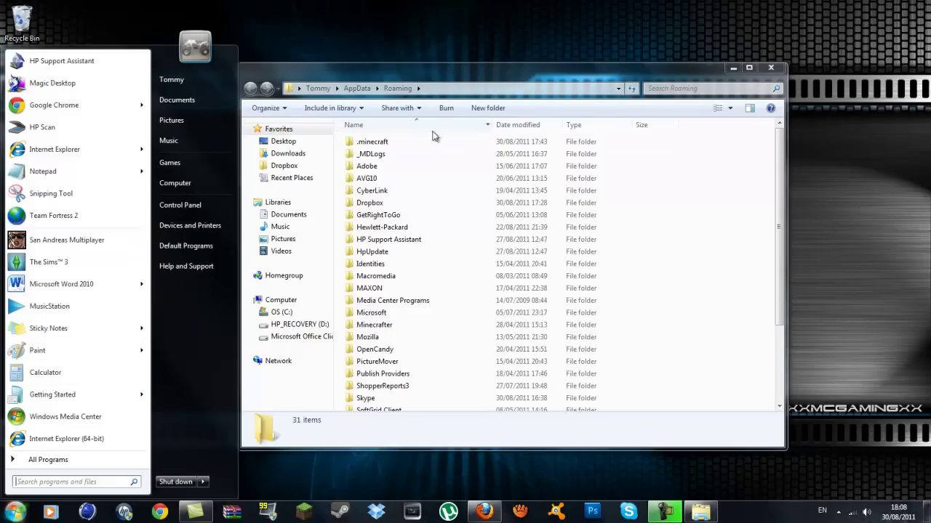
{"action": "left_click_drag", "start_coordinate": [434, 75], "coordinate": [432, 65]}
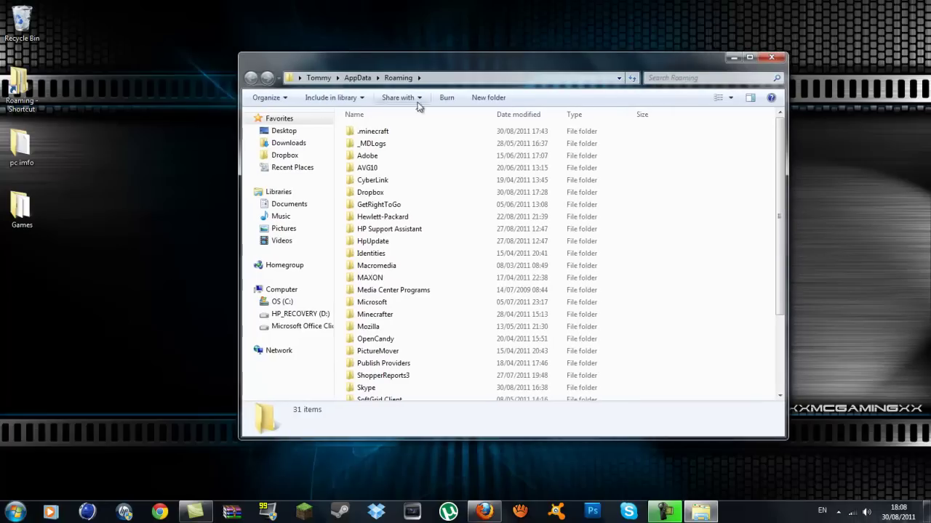
{"action": "left_click", "coordinate": [371, 133]}
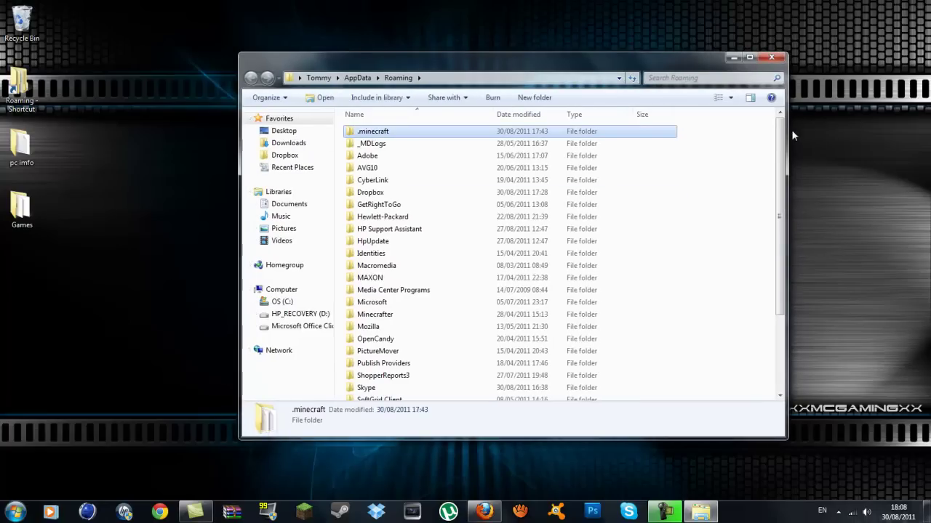
{"action": "scroll", "coordinate": [793, 174], "scroll_direction": "down", "scroll_amount": 3}
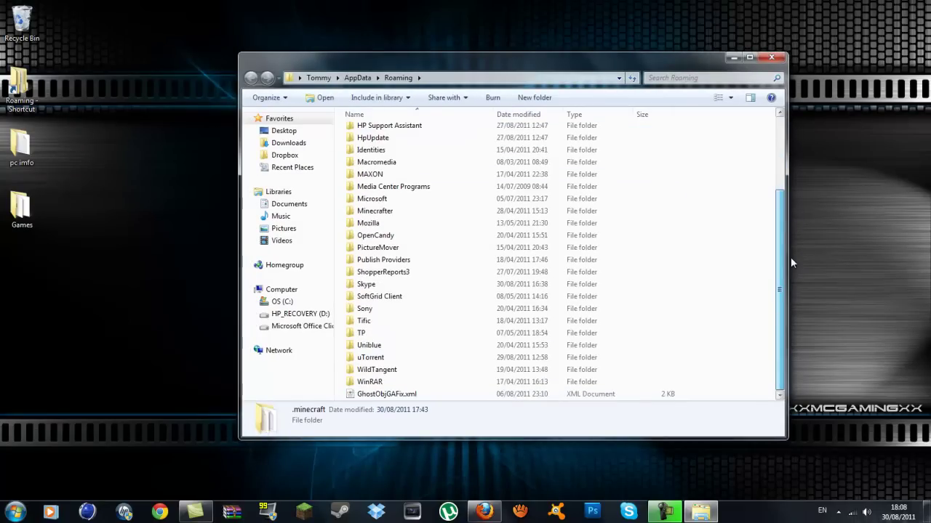
Step: Copy the .minecraft folder from Roaming and paste it onto the desktop as a backup
{"action": "scroll", "coordinate": [761, 238], "scroll_direction": "up", "scroll_amount": 5}
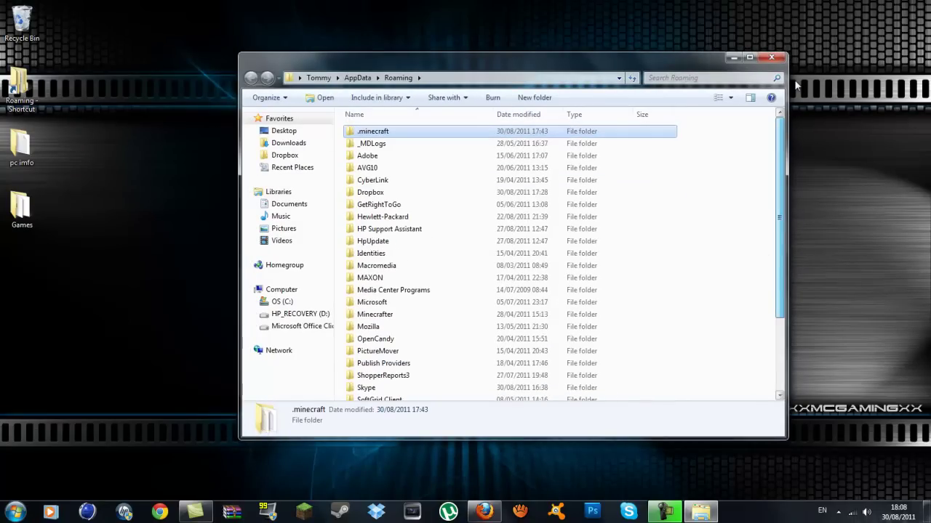
{"action": "right_click", "coordinate": [356, 135]}
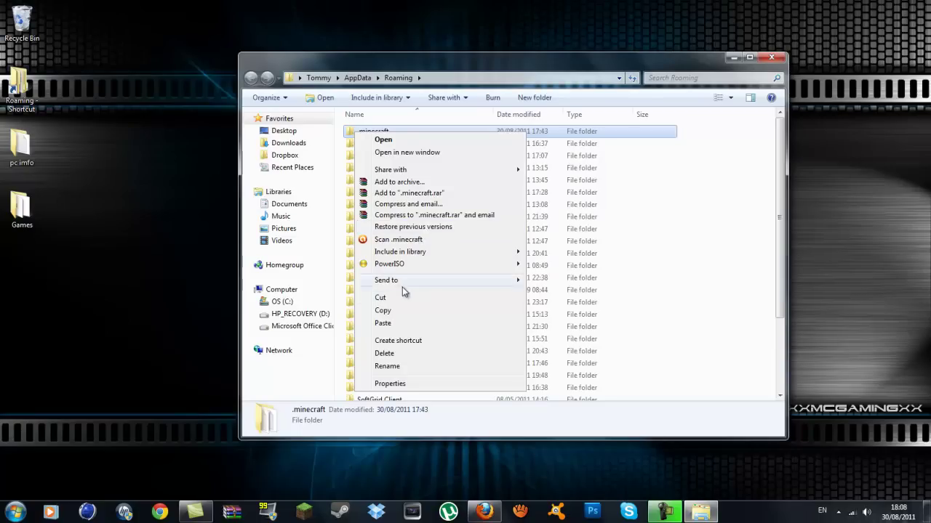
{"action": "left_click", "coordinate": [393, 311]}
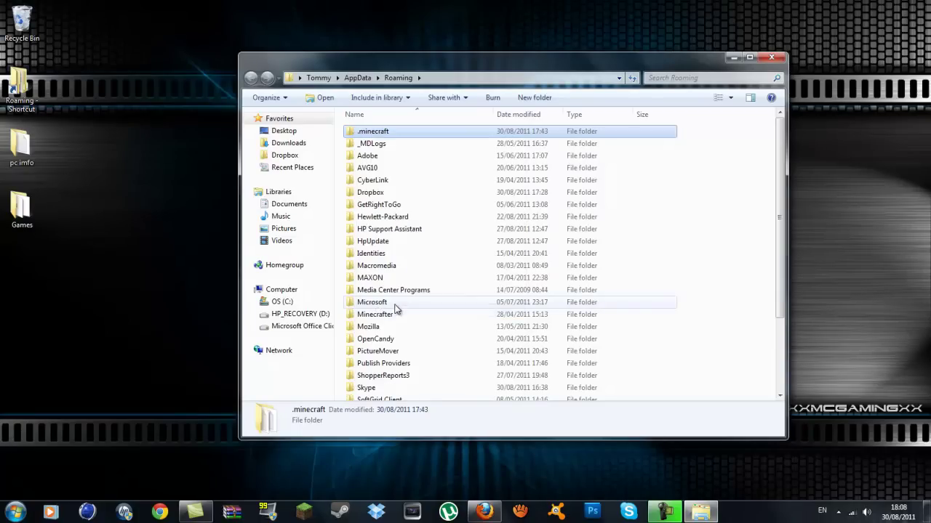
{"action": "right_click", "coordinate": [24, 273]}
{"action": "left_click", "coordinate": [71, 317]}
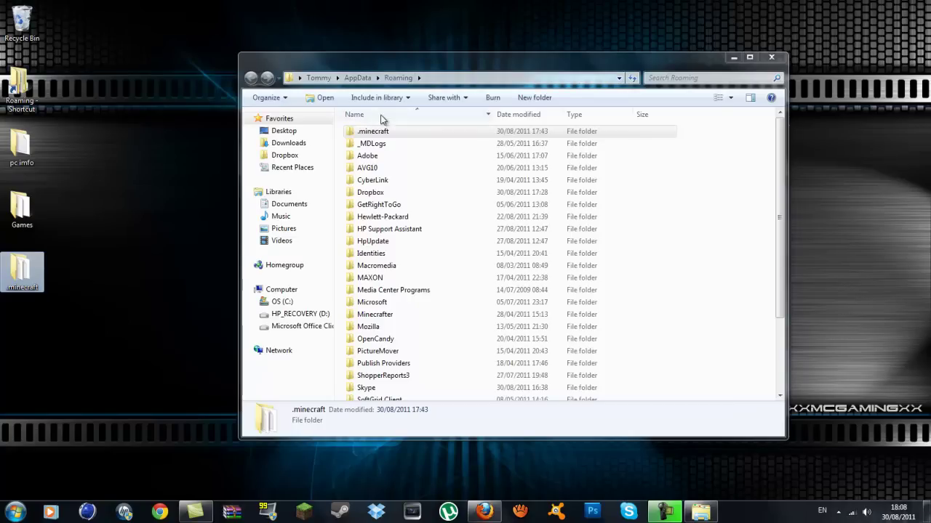
Step: Open the original .minecraft folder in Roaming and go into its bin folder, repositioning the window along the way
{"action": "left_click", "coordinate": [366, 135]}
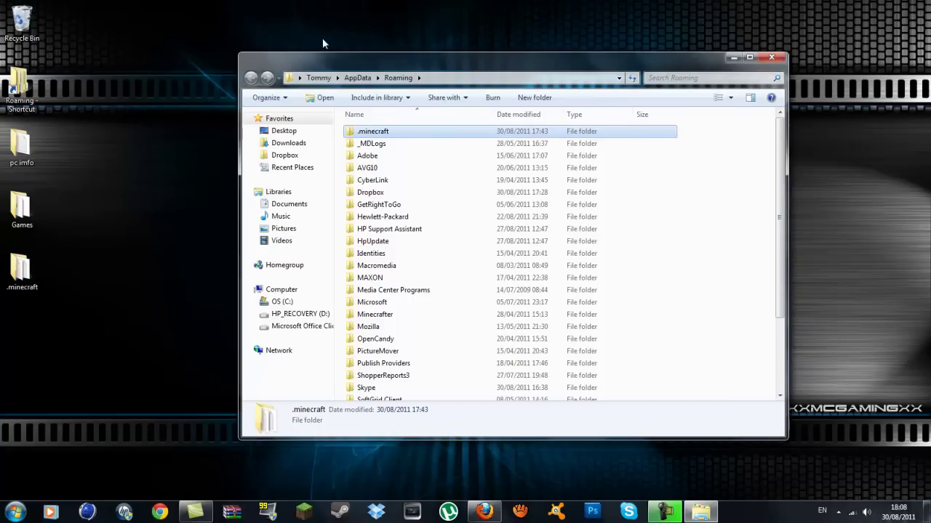
{"action": "mouse_move", "coordinate": [418, 57]}
{"action": "left_mouse_down"}
{"action": "mouse_move", "coordinate": [587, 71]}
{"action": "mouse_move", "coordinate": [306, 23]}
{"action": "mouse_move", "coordinate": [405, 45]}
{"action": "left_mouse_up"}
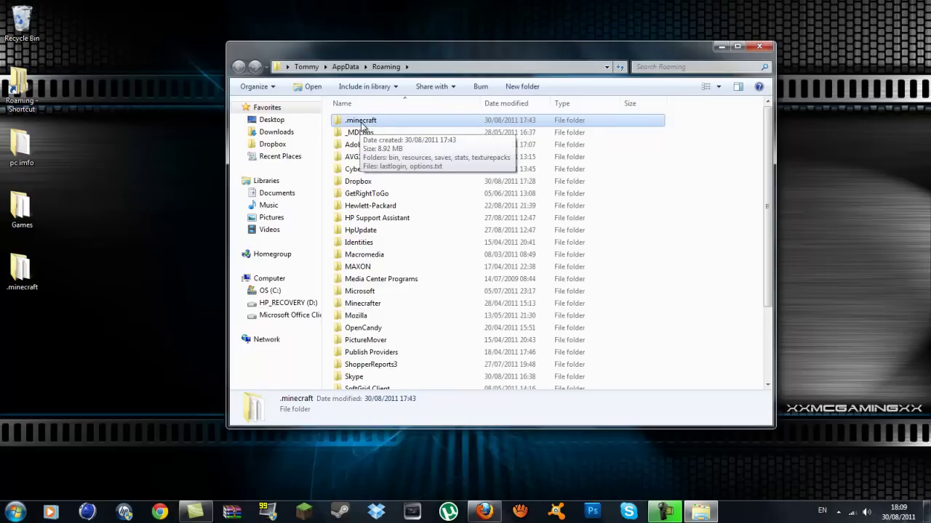
{"action": "double_click", "coordinate": [362, 122]}
{"action": "left_click_drag", "start_coordinate": [365, 90], "coordinate": [328, 106]}
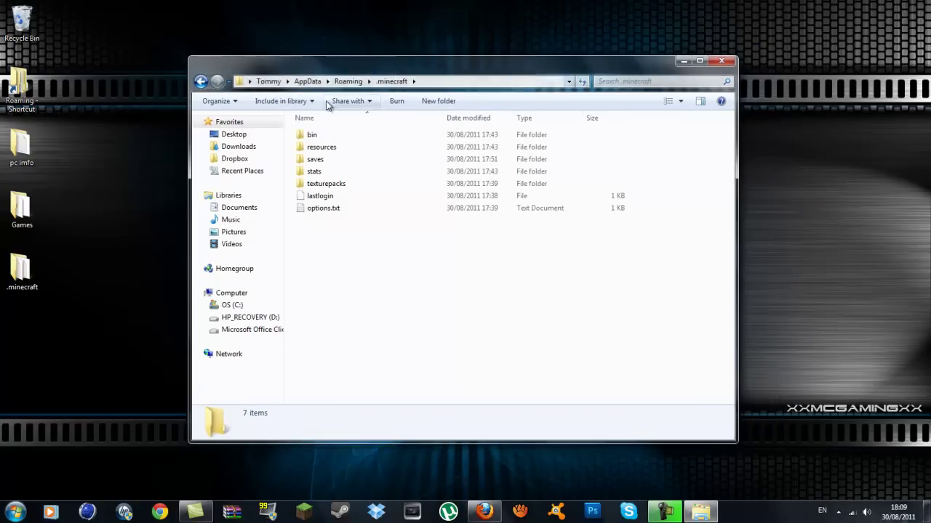
{"action": "double_click", "coordinate": [302, 137]}
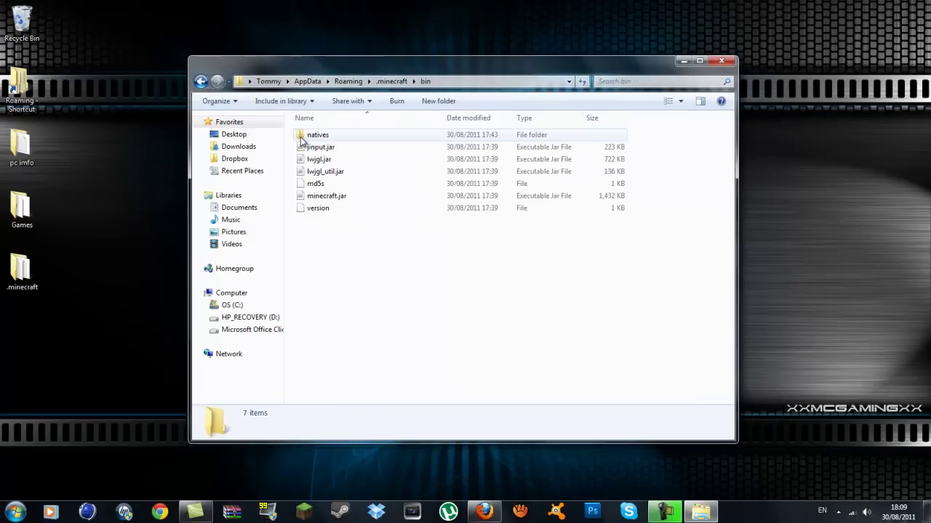
Step: Open minecraft.jar from the bin folder with WinRAR archiver and dismiss the licence reminder
{"action": "left_click", "coordinate": [326, 196]}
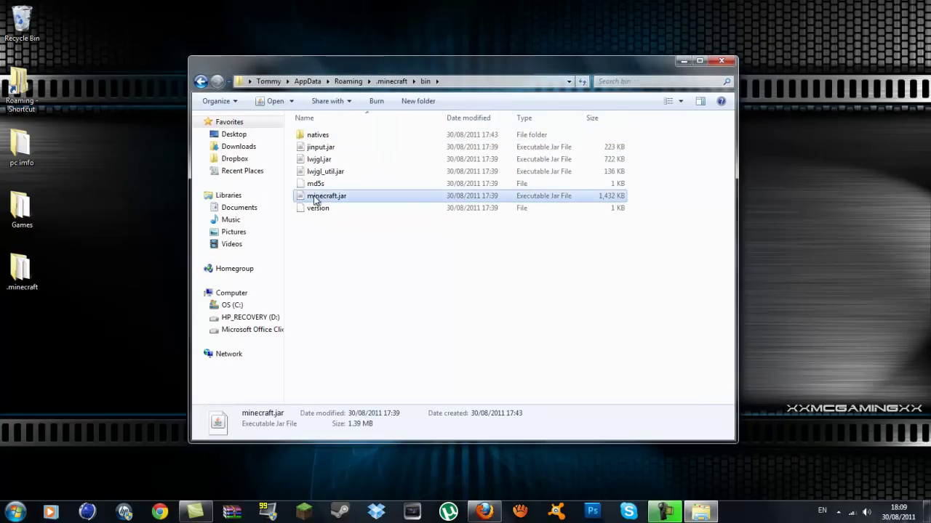
{"action": "right_click", "coordinate": [314, 197]}
{"action": "mouse_move", "coordinate": [377, 231]}
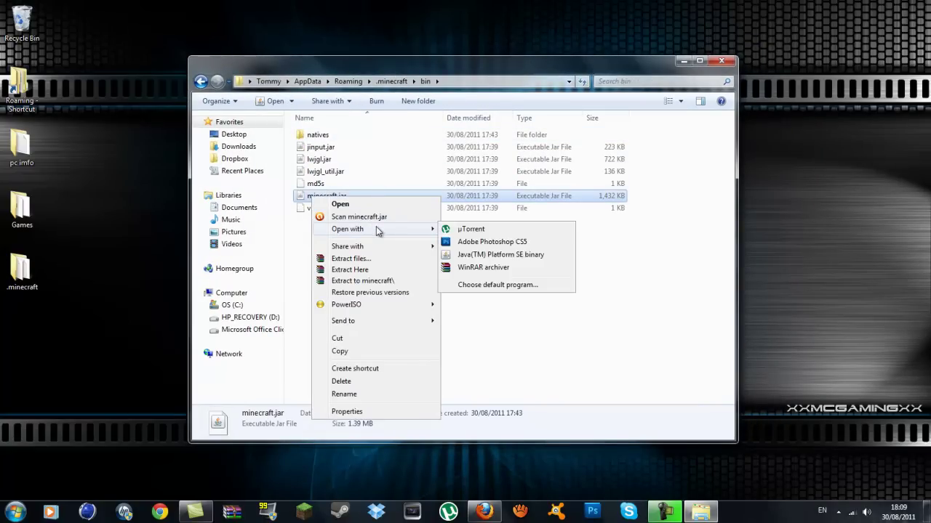
{"action": "left_click", "coordinate": [466, 269]}
{"action": "left_click", "coordinate": [336, 80]}
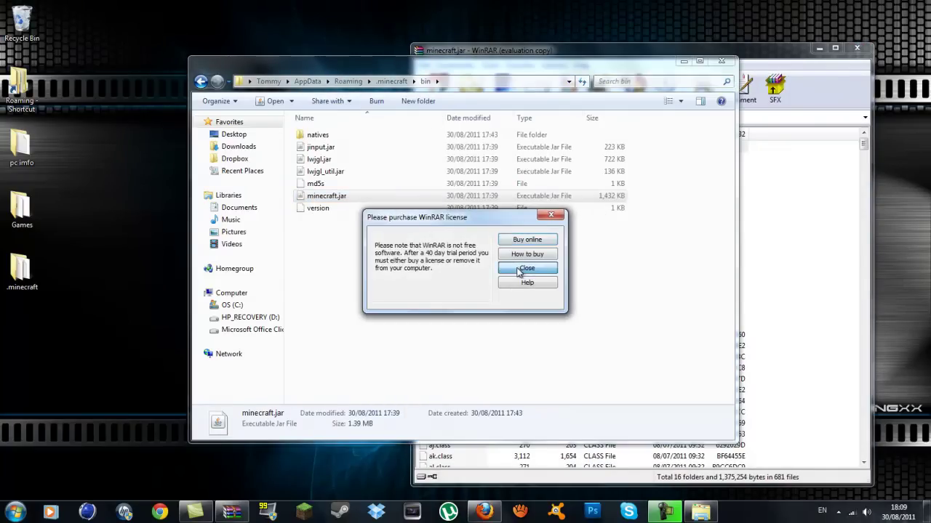
{"action": "left_click", "coordinate": [527, 268]}
Step: Close the bin folder window and maximize the minecraft.jar archive window
{"action": "left_click_drag", "start_coordinate": [481, 73], "coordinate": [441, 95]}
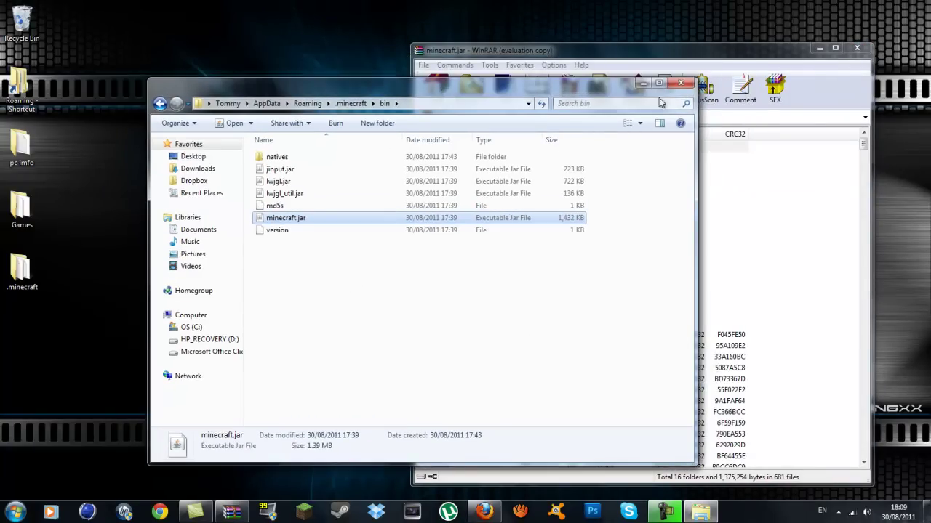
{"action": "left_click", "coordinate": [685, 85]}
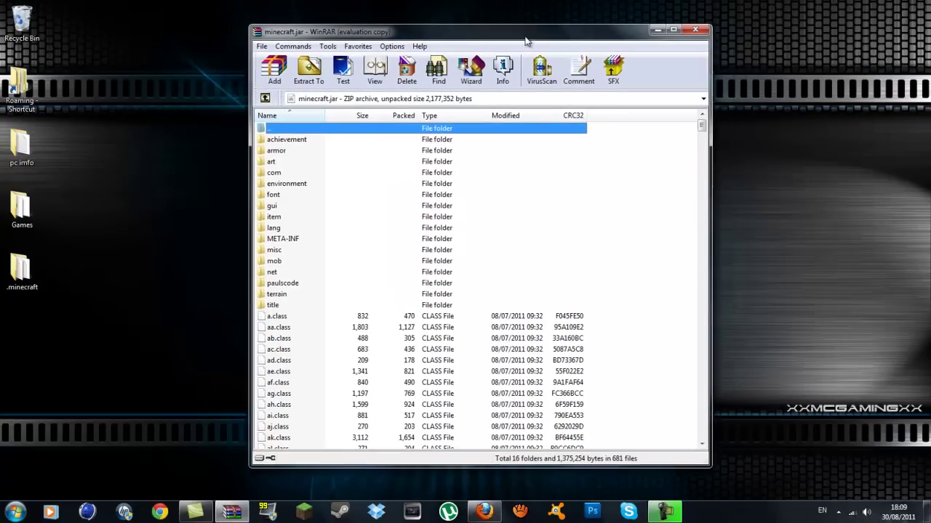
{"action": "mouse_move", "coordinate": [526, 41]}
{"action": "left_mouse_down"}
{"action": "mouse_move", "coordinate": [510, 23]}
{"action": "mouse_move", "coordinate": [490, 41]}
{"action": "mouse_move", "coordinate": [518, 27]}
{"action": "left_mouse_up"}
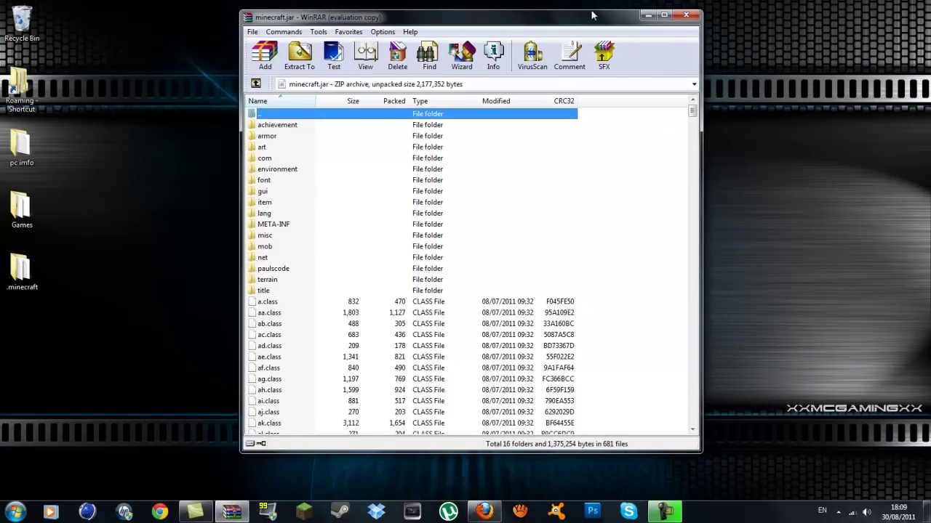
{"action": "left_click", "coordinate": [663, 15]}
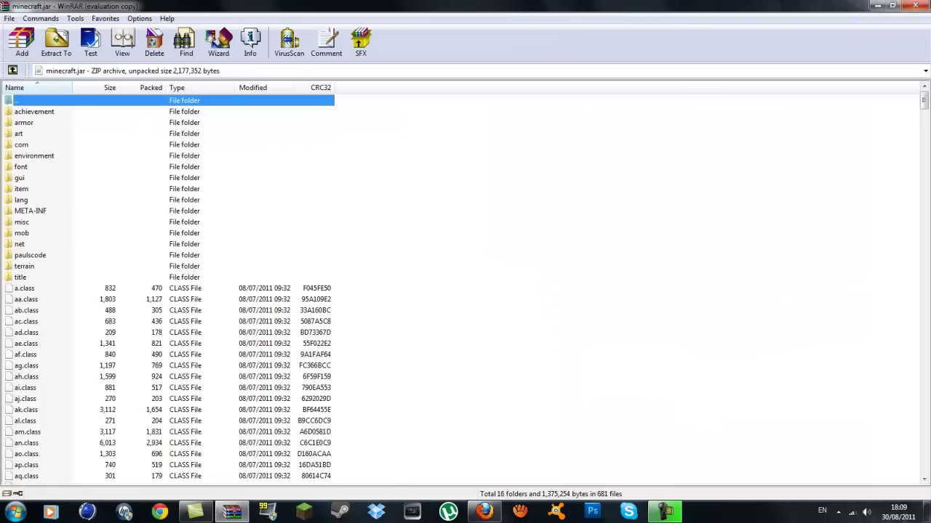
Step: Delete the META-INF folder from the minecraft.jar archive, confirm the deletion, and minimize the archive window
{"action": "scroll", "coordinate": [76, 371], "scroll_direction": "down", "scroll_amount": 5}
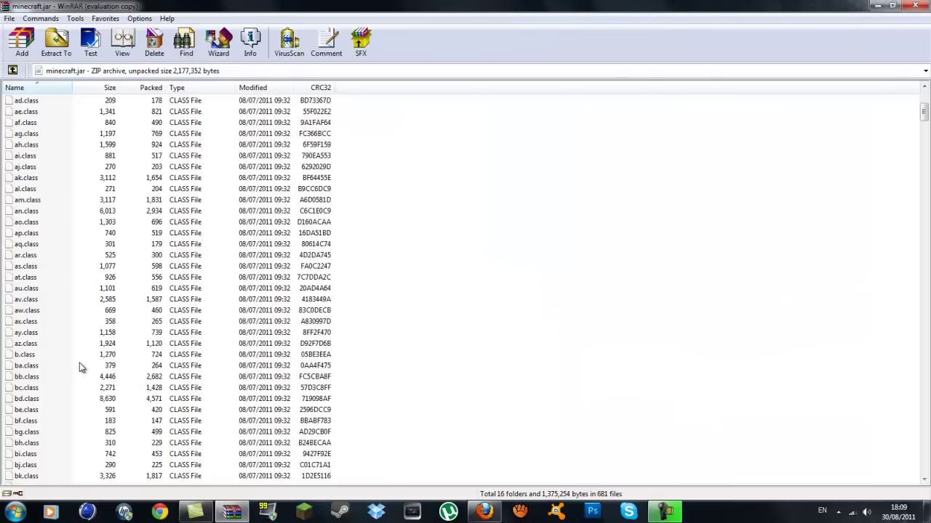
{"action": "scroll", "coordinate": [80, 365], "scroll_direction": "up", "scroll_amount": 5}
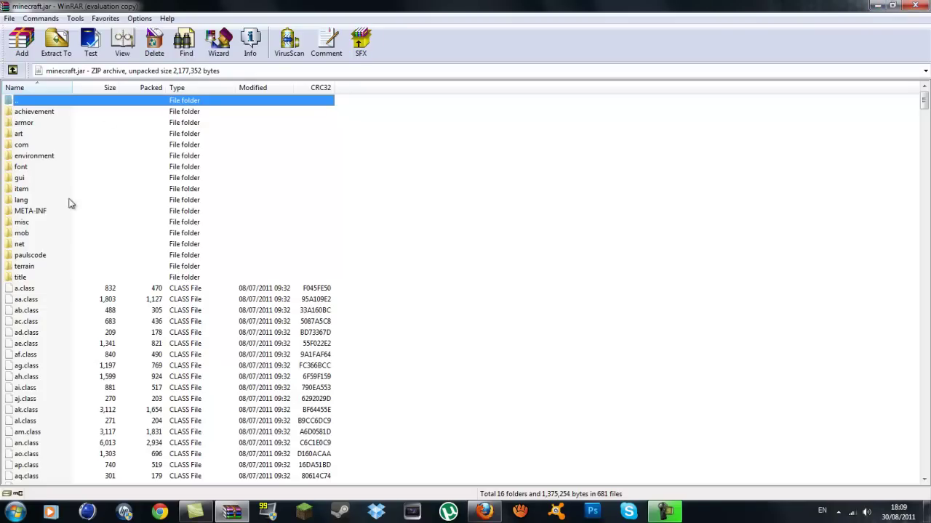
{"action": "left_click", "coordinate": [45, 212]}
{"action": "right_click", "coordinate": [15, 216]}
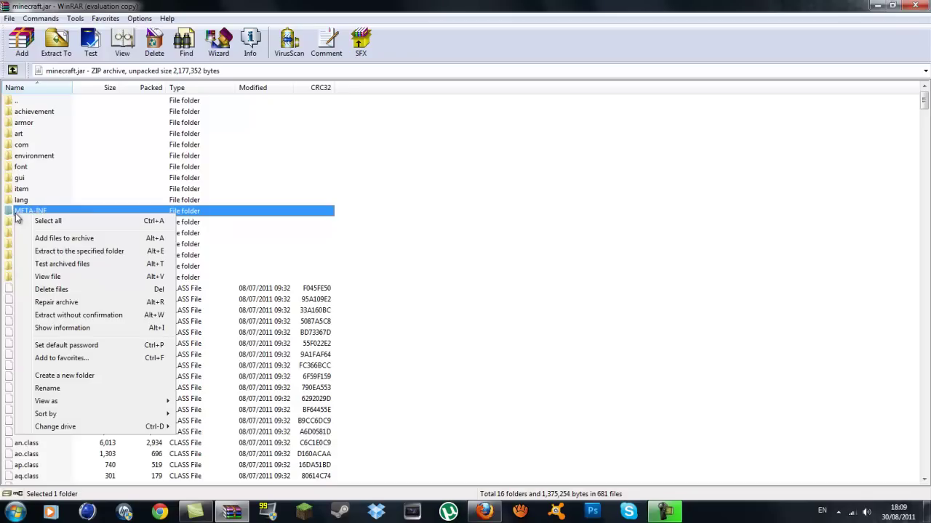
{"action": "left_click", "coordinate": [53, 289]}
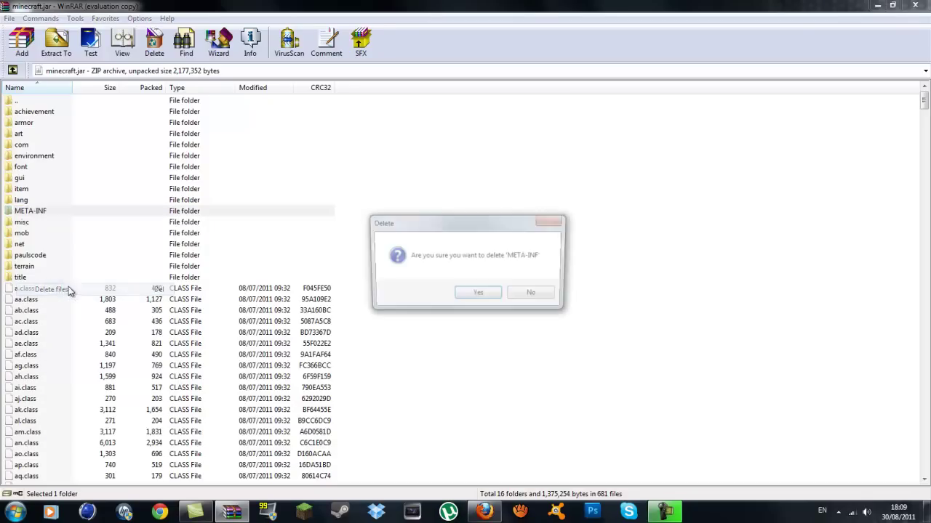
{"action": "left_click", "coordinate": [478, 295]}
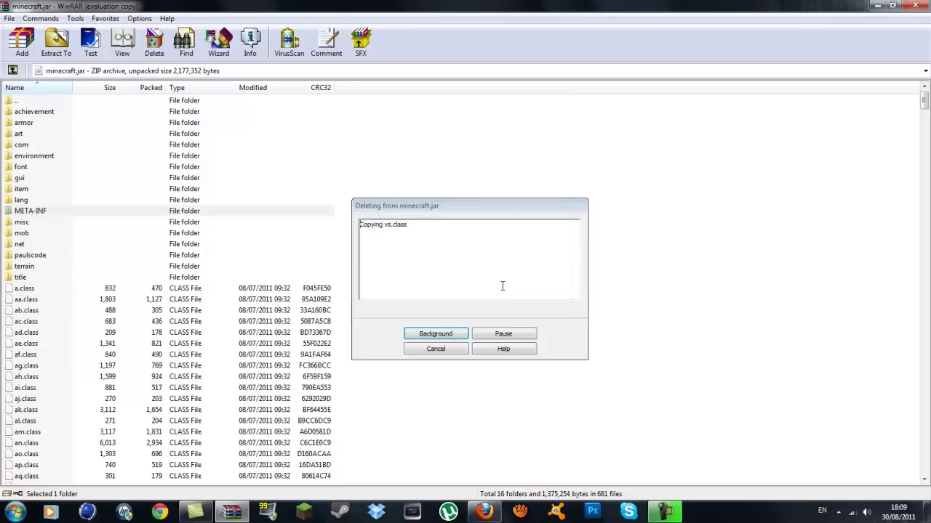
{"action": "left_click", "coordinate": [877, 7]}
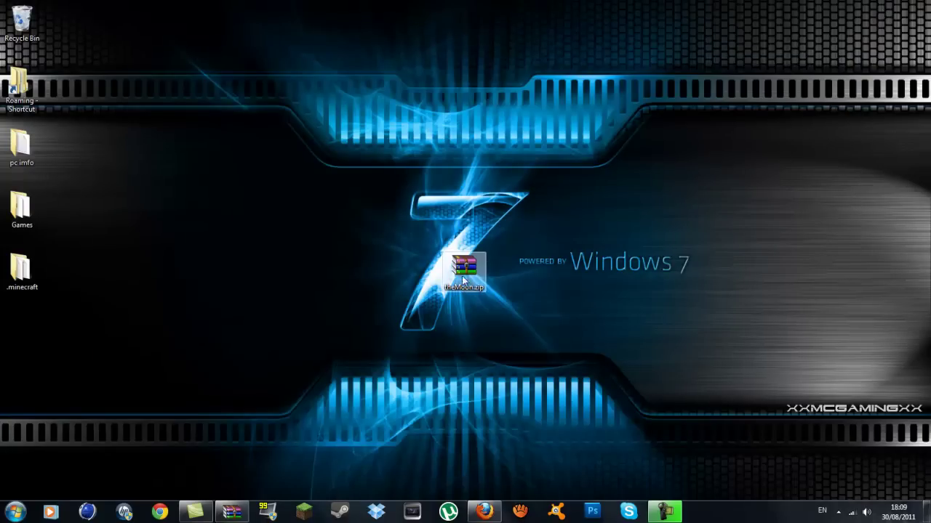
Step: Shift theMoon.zip on the desktop, open it in WinRAR without the licence reminder, and reposition its window
{"action": "left_click_drag", "start_coordinate": [457, 271], "coordinate": [420, 247]}
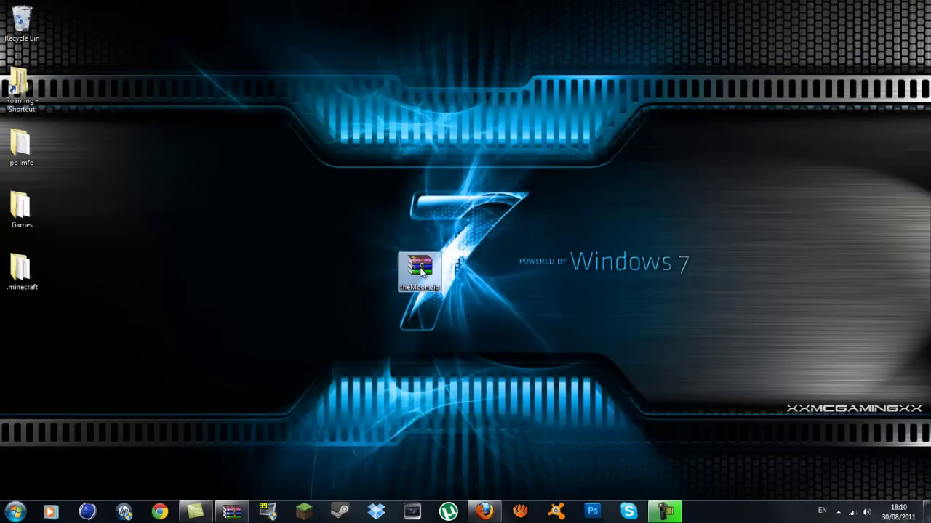
{"action": "double_click", "coordinate": [419, 268]}
{"action": "left_click_drag", "start_coordinate": [374, 44], "coordinate": [560, 57]}
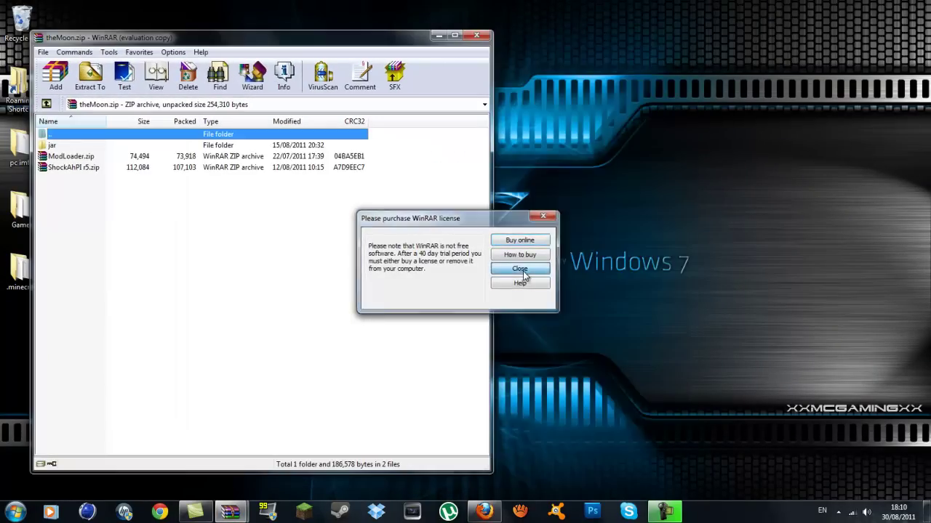
{"action": "left_click", "coordinate": [520, 270]}
{"action": "left_click_drag", "start_coordinate": [370, 36], "coordinate": [557, 38]}
Step: Extract ModLoader.zip and ShockAhPI r5.zip from theMoon.zip to the desktop, close the archive, and place both files beside theMoon.zip
{"action": "left_click_drag", "start_coordinate": [329, 154], "coordinate": [759, 184]}
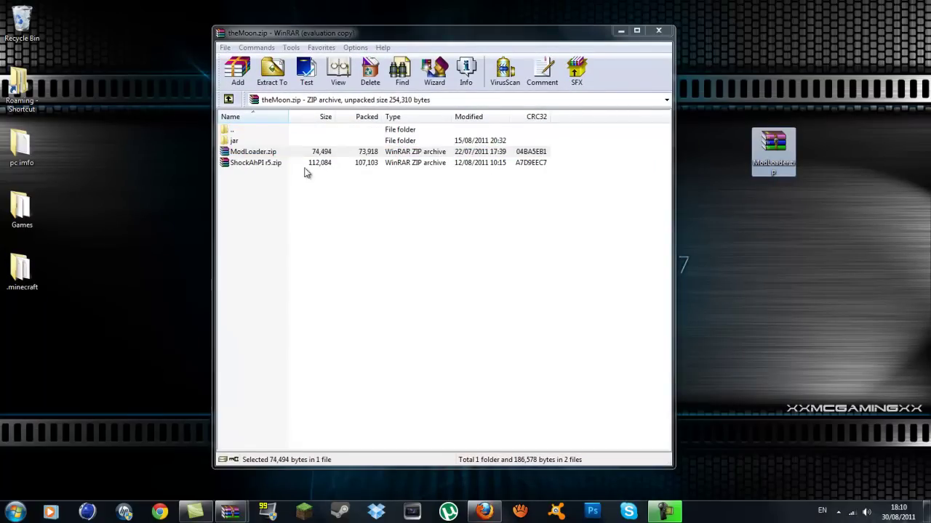
{"action": "left_click_drag", "start_coordinate": [287, 167], "coordinate": [764, 203]}
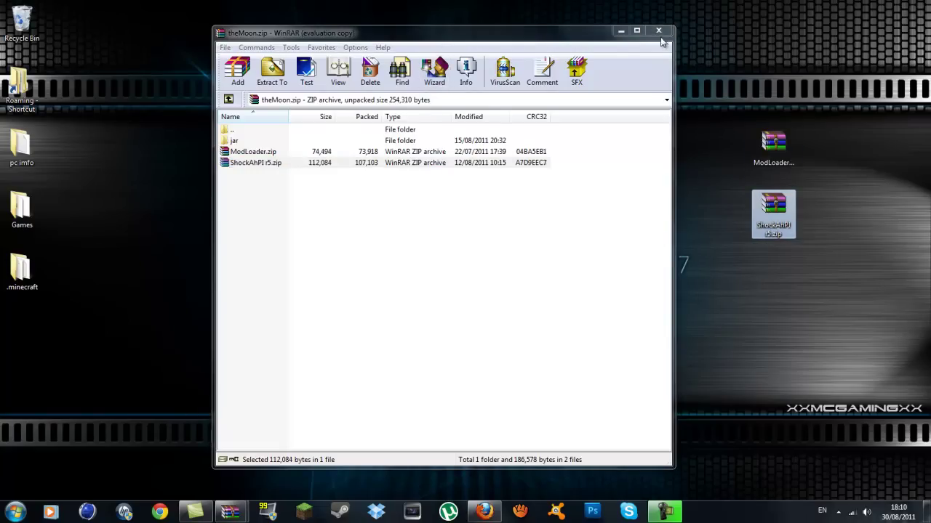
{"action": "left_click", "coordinate": [658, 30]}
{"action": "left_click_drag", "start_coordinate": [773, 208], "coordinate": [478, 275]}
{"action": "left_click_drag", "start_coordinate": [773, 142], "coordinate": [509, 280]}
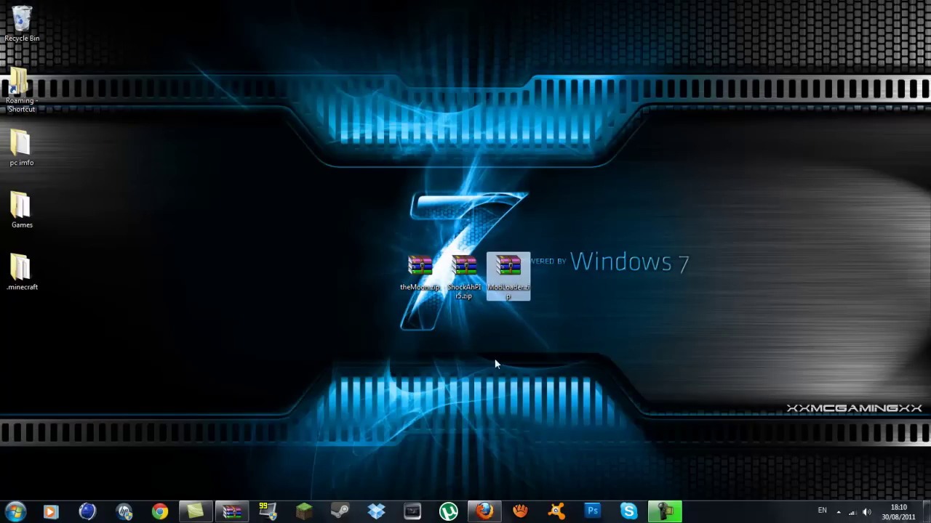
Step: Open ModLoader.zip, dismiss the licence reminder, and arrange its window in front of the maximized minecraft.jar archive
{"action": "double_click", "coordinate": [515, 282]}
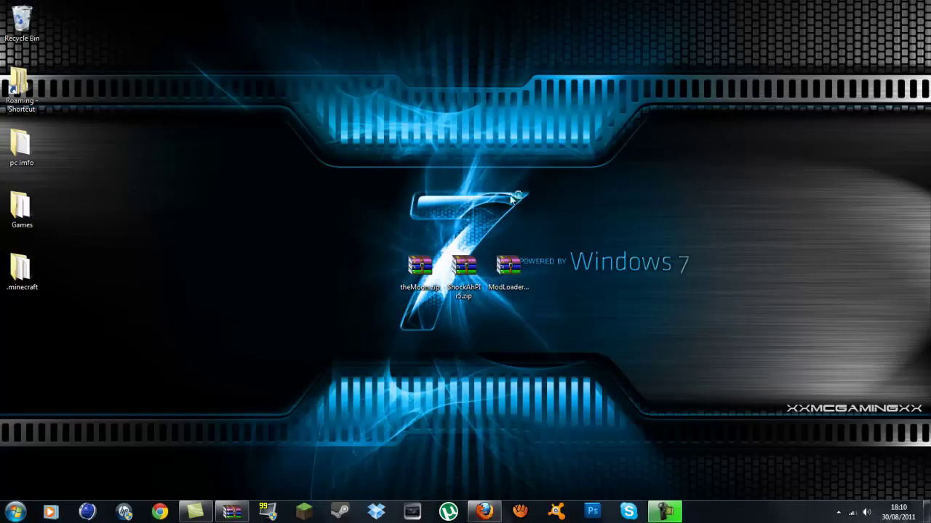
{"action": "left_click_drag", "start_coordinate": [412, 53], "coordinate": [777, 25]}
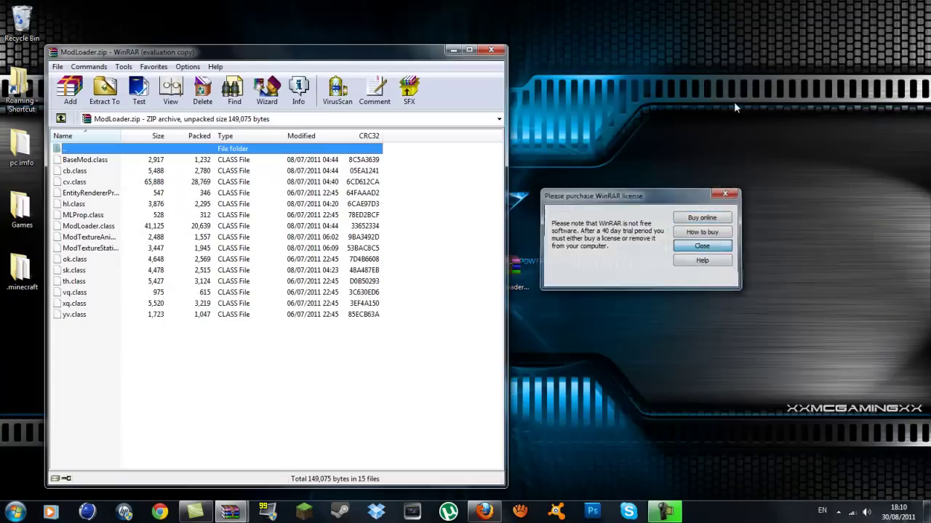
{"action": "left_click", "coordinate": [703, 246]}
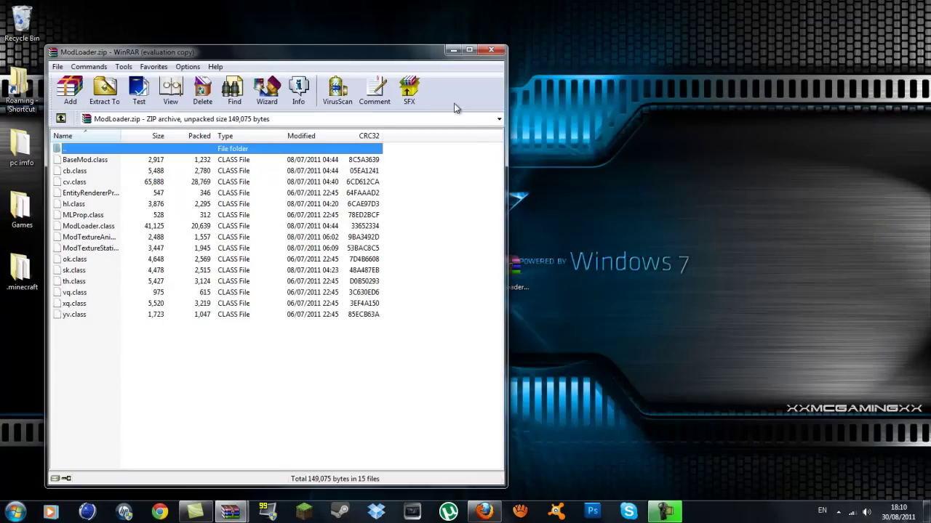
{"action": "left_click_drag", "start_coordinate": [400, 14], "coordinate": [808, 29]}
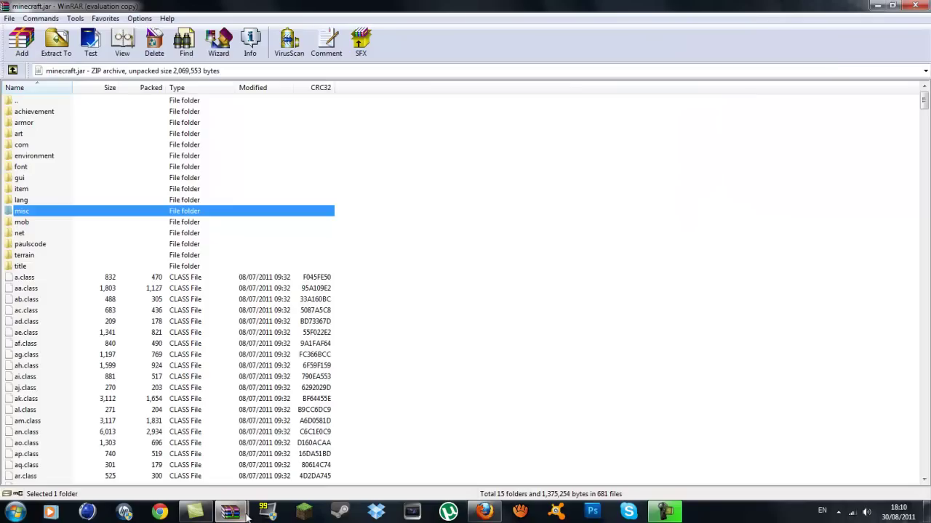
{"action": "left_click", "coordinate": [230, 512]}
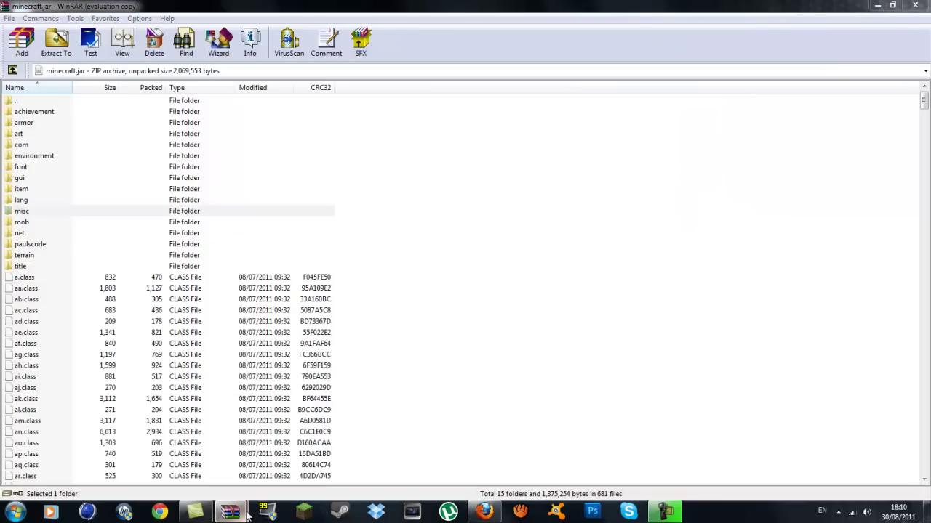
{"action": "left_click", "coordinate": [295, 443]}
Step: Add all class files from ModLoader.zip to minecraft.jar using the Add and replace files update mode
{"action": "left_click_drag", "start_coordinate": [531, 341], "coordinate": [468, 133]}
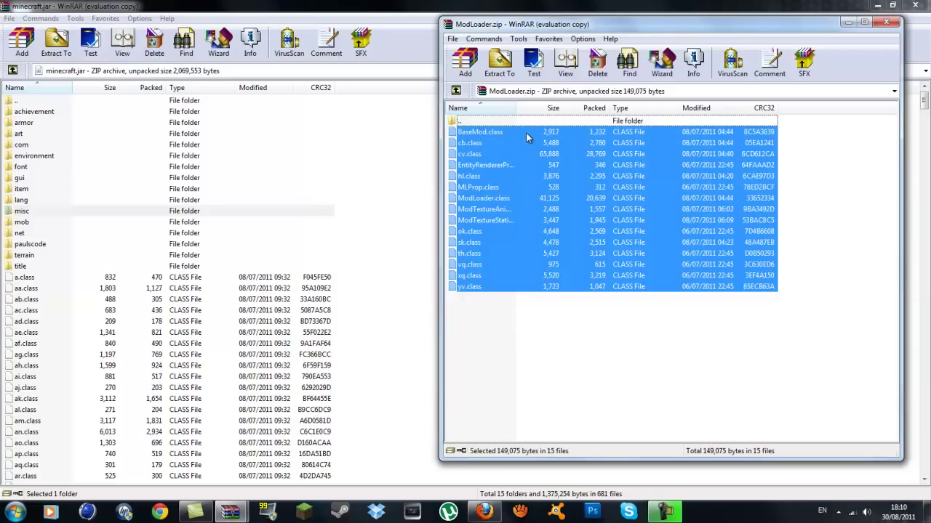
{"action": "left_click_drag", "start_coordinate": [530, 130], "coordinate": [63, 428]}
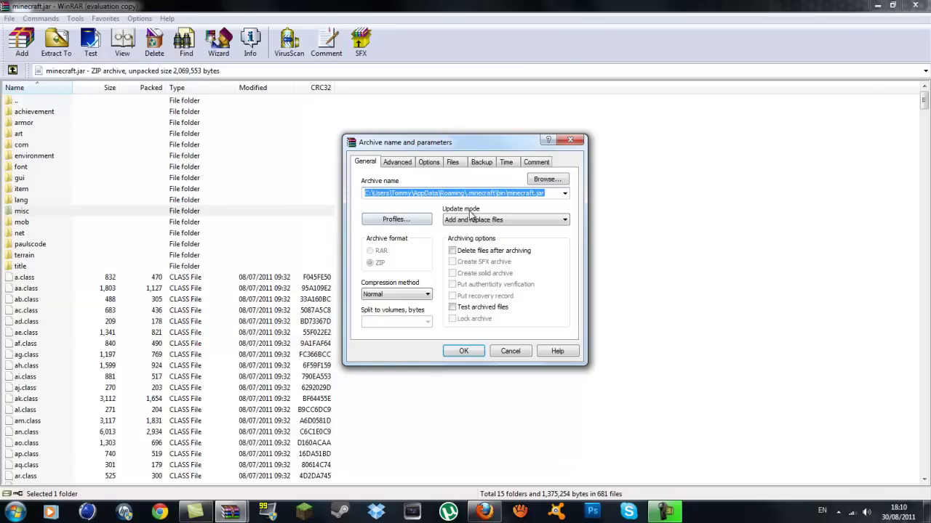
{"action": "left_click", "coordinate": [463, 351]}
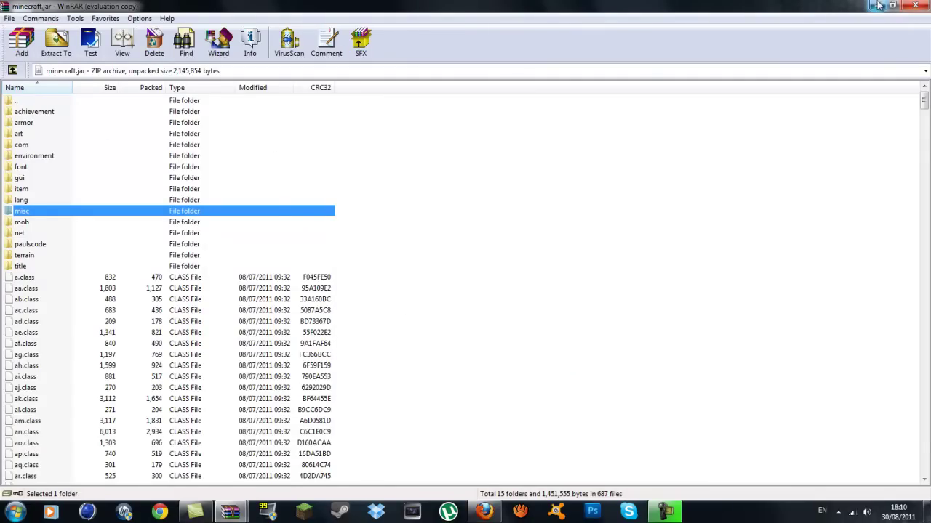
{"action": "left_click", "coordinate": [914, 5]}
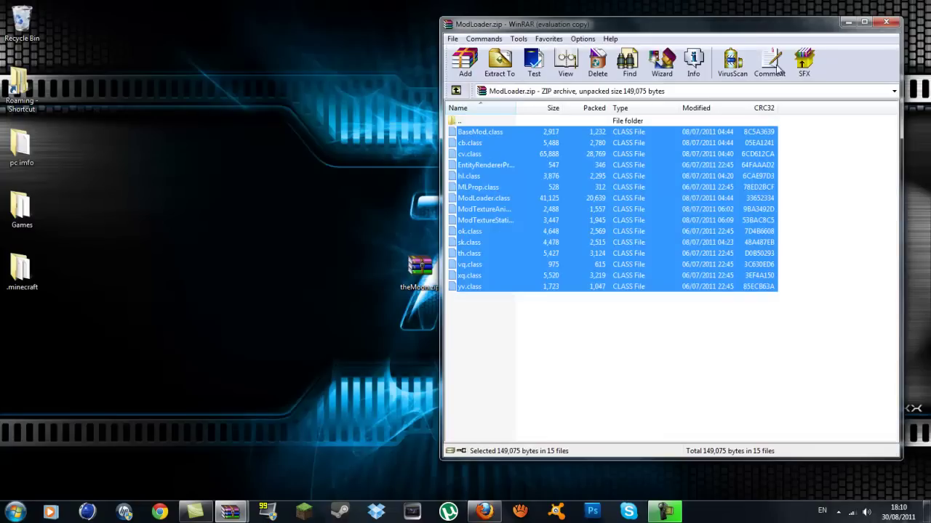
Step: Close ModLoader.zip and set it aside on the desktop, then open ShockAhPI r5.zip and arrange its window in front of the minecraft.jar archive
{"action": "left_click", "coordinate": [886, 22]}
{"action": "left_click_drag", "start_coordinate": [508, 268], "coordinate": [768, 268]}
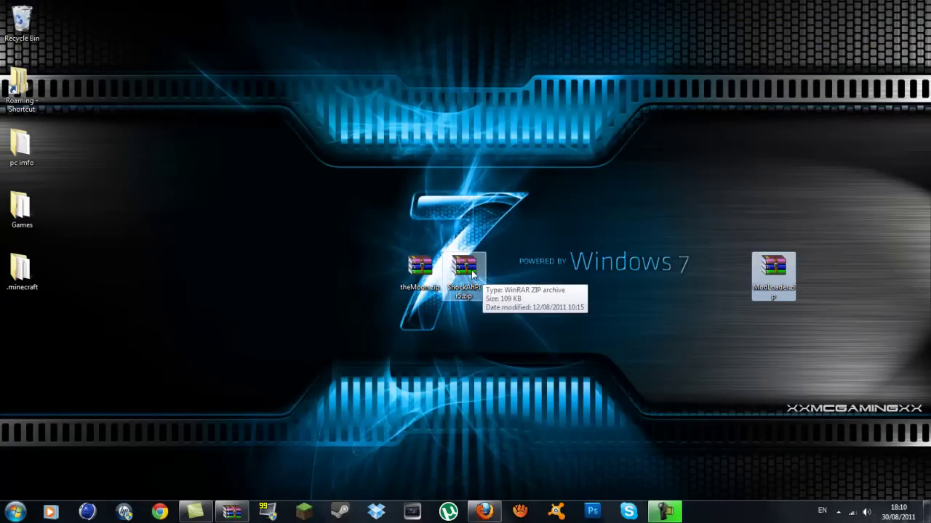
{"action": "double_click", "coordinate": [474, 278]}
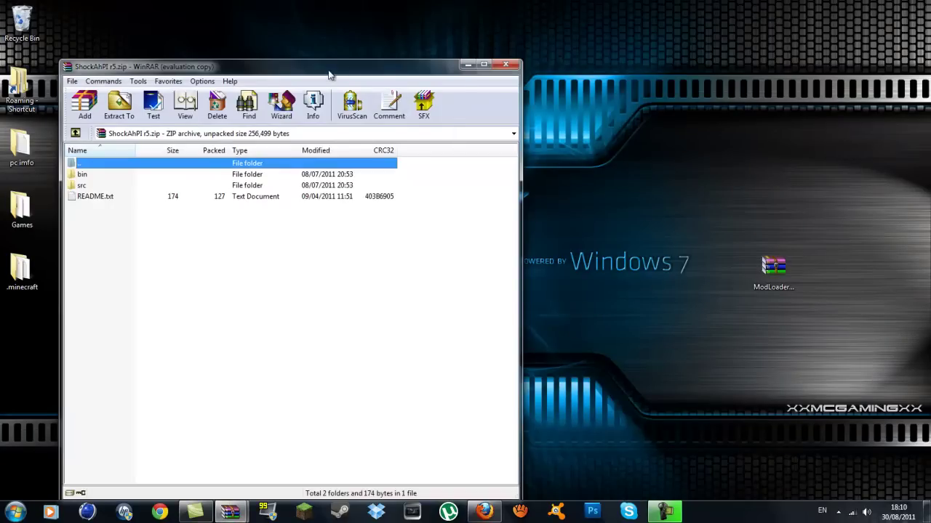
{"action": "left_click_drag", "start_coordinate": [329, 74], "coordinate": [658, 68]}
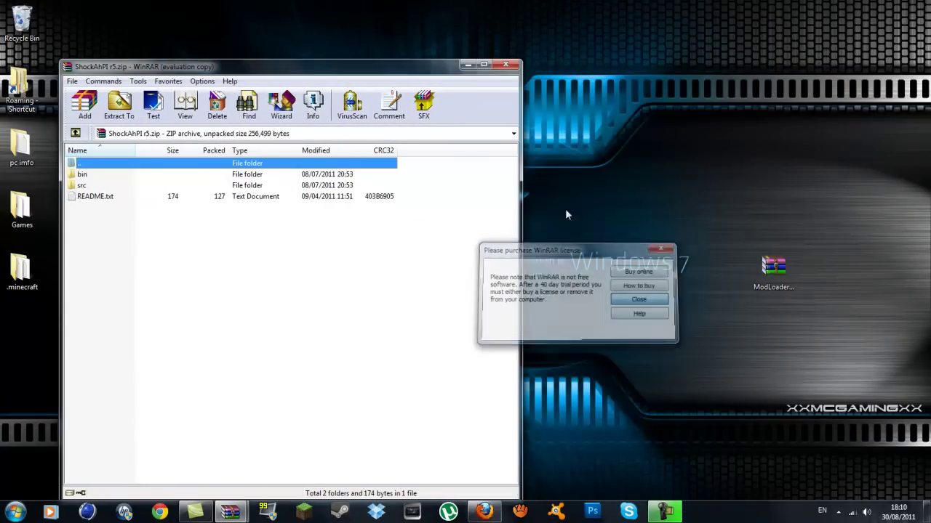
{"action": "left_click_drag", "start_coordinate": [336, 71], "coordinate": [728, 32]}
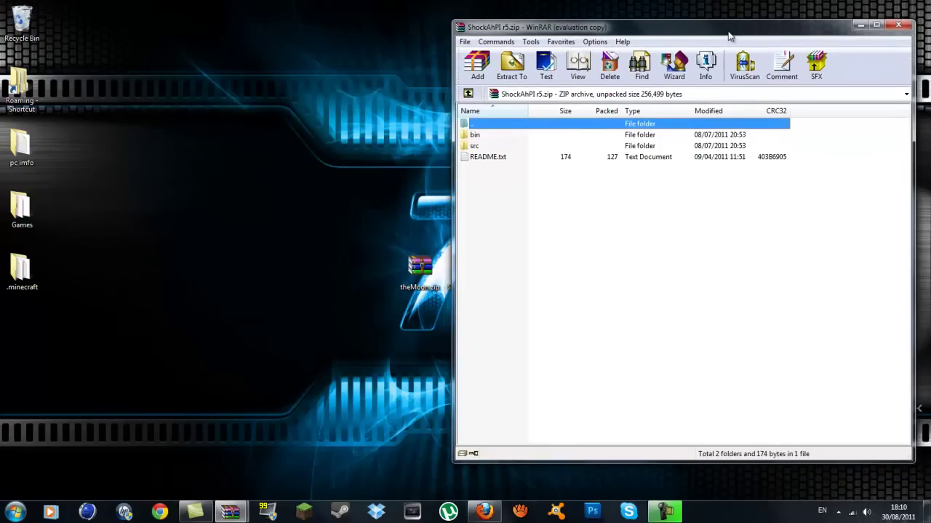
{"action": "left_click", "coordinate": [230, 512]}
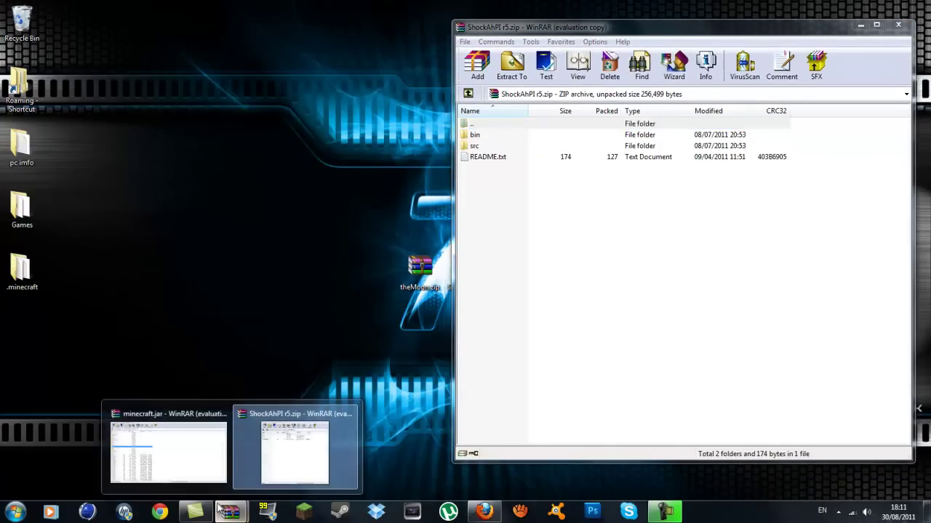
{"action": "left_click", "coordinate": [181, 464]}
{"action": "mouse_move", "coordinate": [230, 513]}
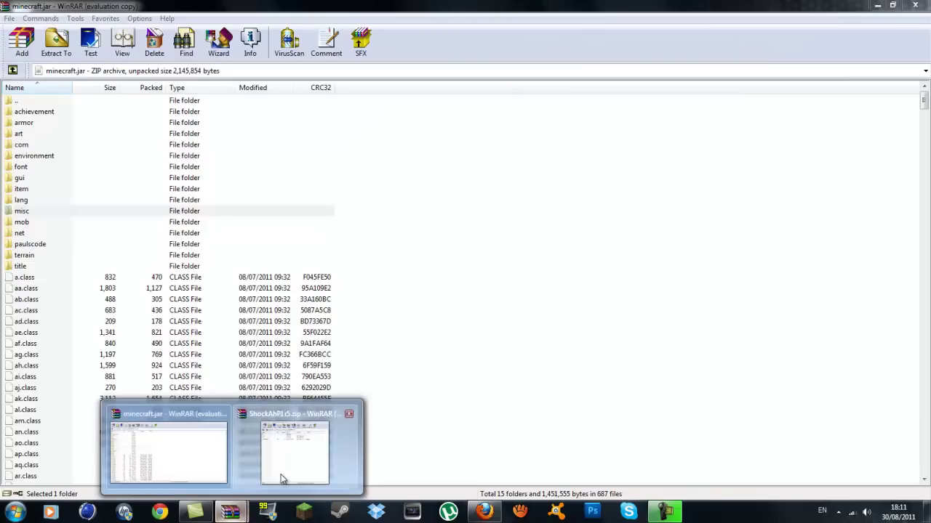
{"action": "left_click", "coordinate": [283, 472]}
Step: Add all class files from ShockAhPI r5.zip's bin folder to minecraft.jar using Add and replace files, minimize minecraft.jar, and close the ShockAhPI archive
{"action": "double_click", "coordinate": [476, 137]}
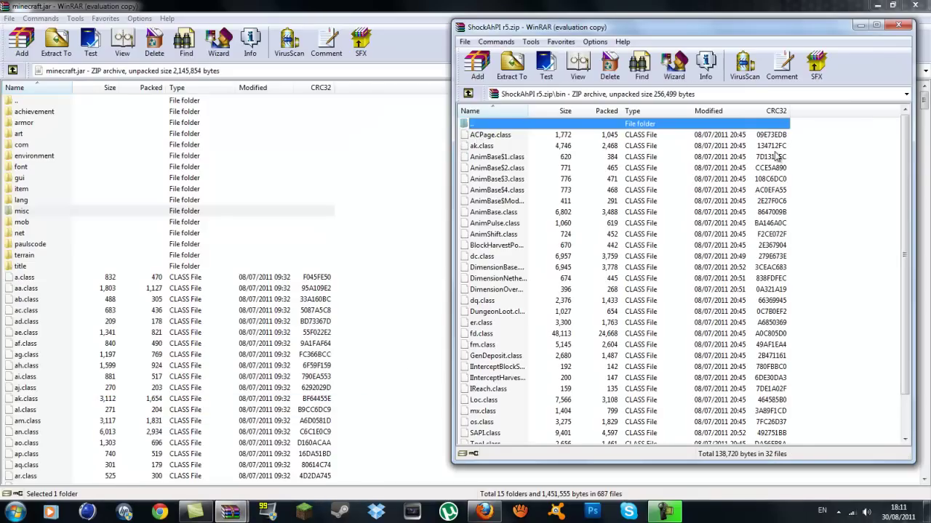
{"action": "left_click_drag", "start_coordinate": [794, 138], "coordinate": [655, 129]}
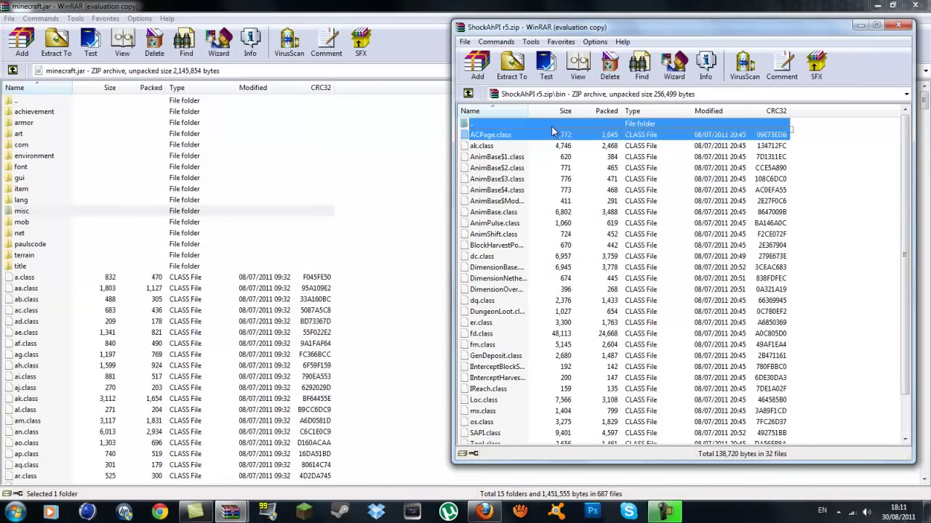
{"action": "left_click_drag", "start_coordinate": [551, 131], "coordinate": [436, 458]}
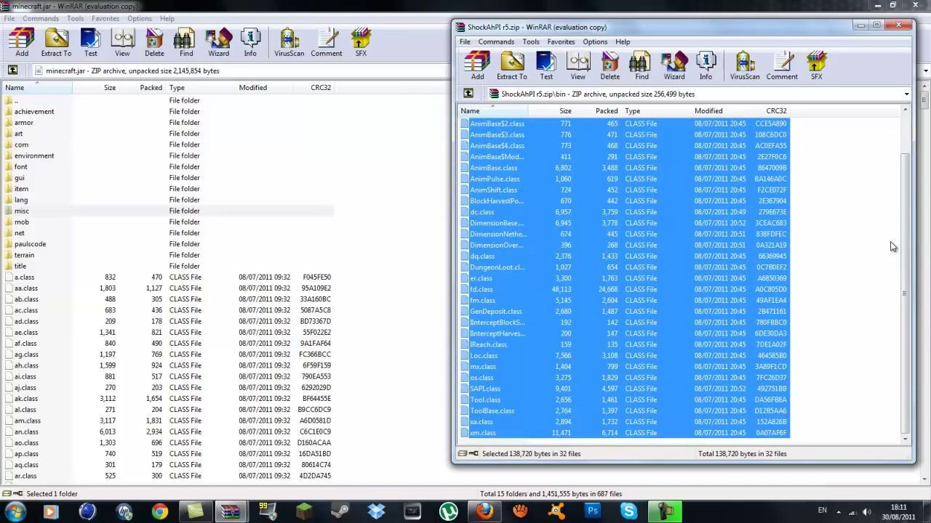
{"action": "left_click_drag", "start_coordinate": [905, 291], "coordinate": [905, 232]}
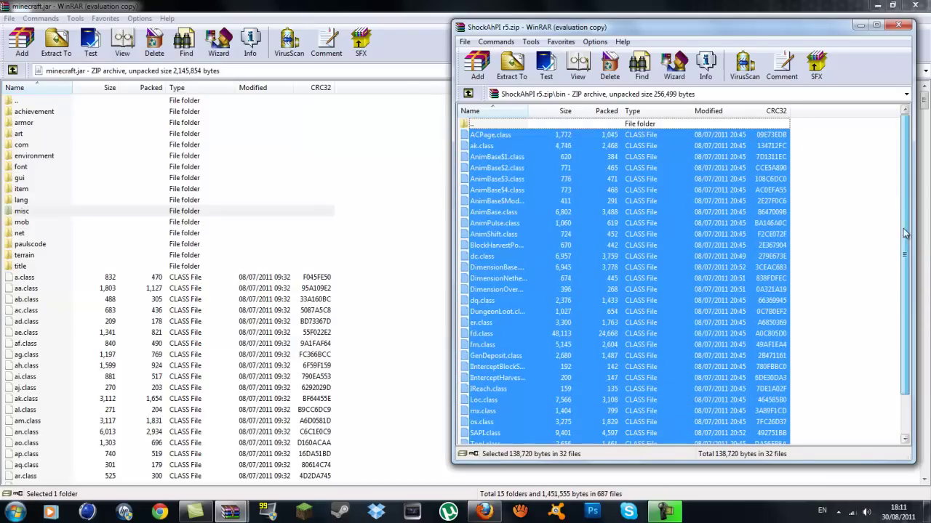
{"action": "left_click_drag", "start_coordinate": [597, 165], "coordinate": [74, 432]}
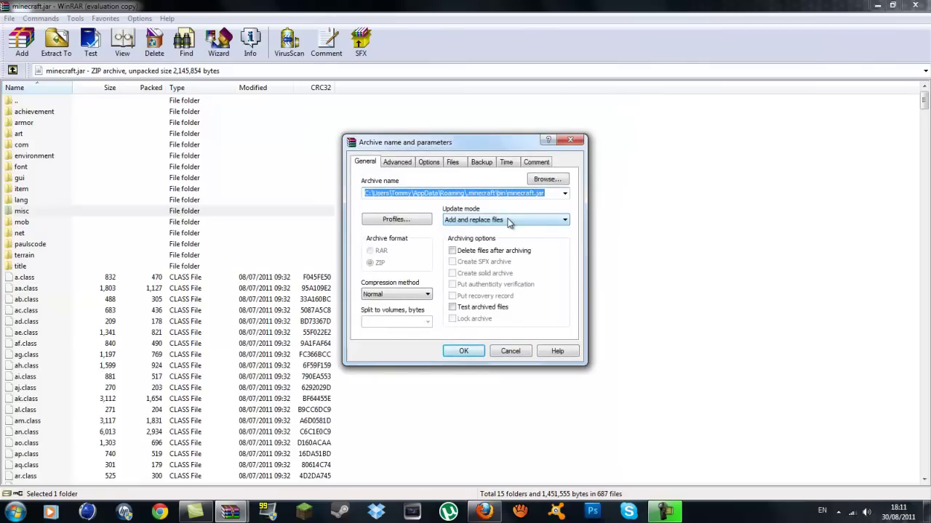
{"action": "left_click", "coordinate": [464, 352]}
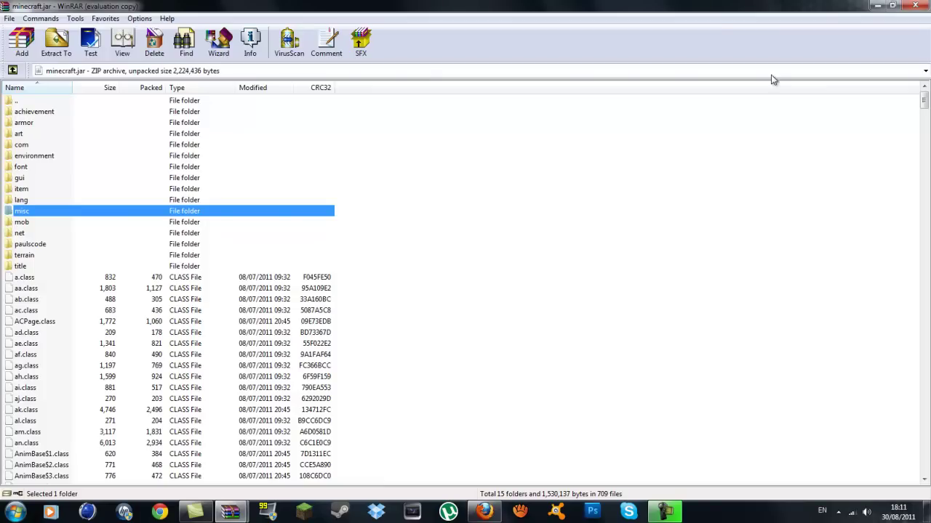
{"action": "left_click", "coordinate": [877, 6]}
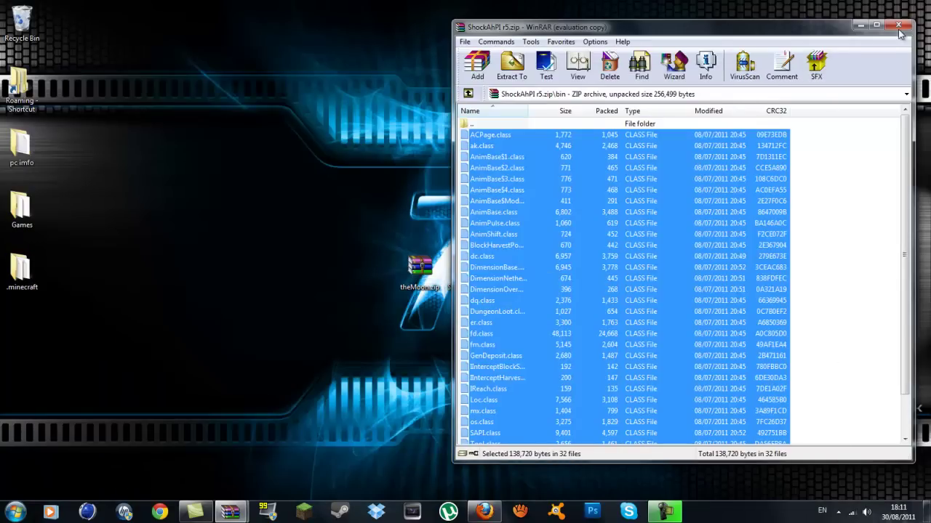
{"action": "left_click", "coordinate": [899, 26]}
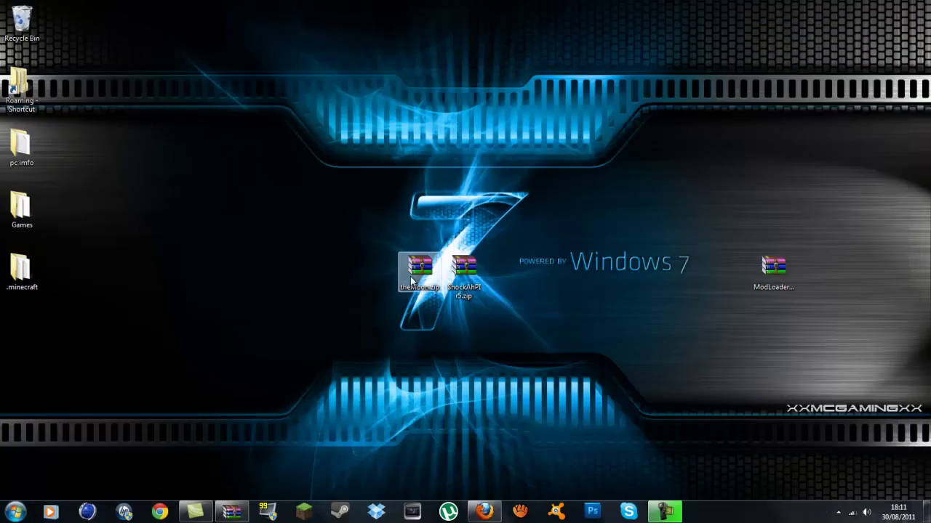
Step: Open theMoon.zip without the licence reminder and delete ModLoader.zip and ShockAhPI r5.zip from the archive
{"action": "double_click", "coordinate": [411, 282]}
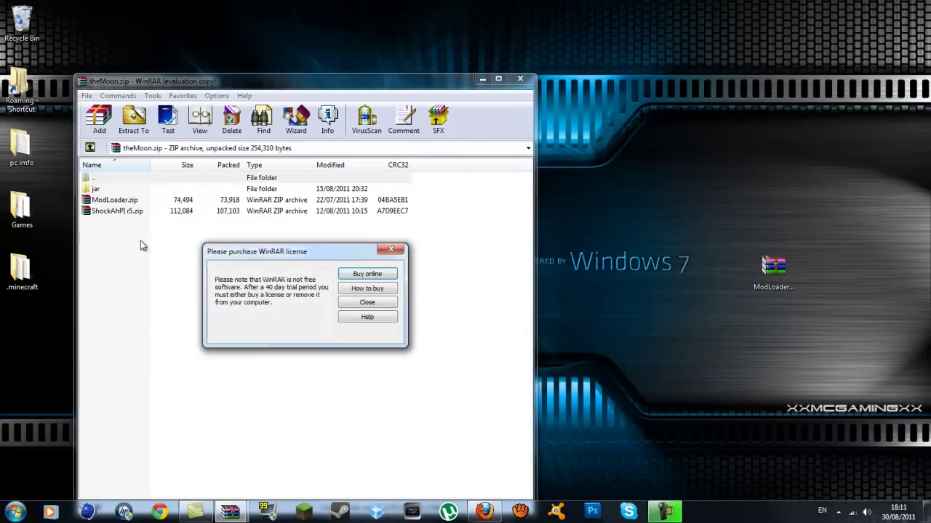
{"action": "left_click", "coordinate": [389, 300]}
{"action": "left_click_drag", "start_coordinate": [262, 239], "coordinate": [253, 204]}
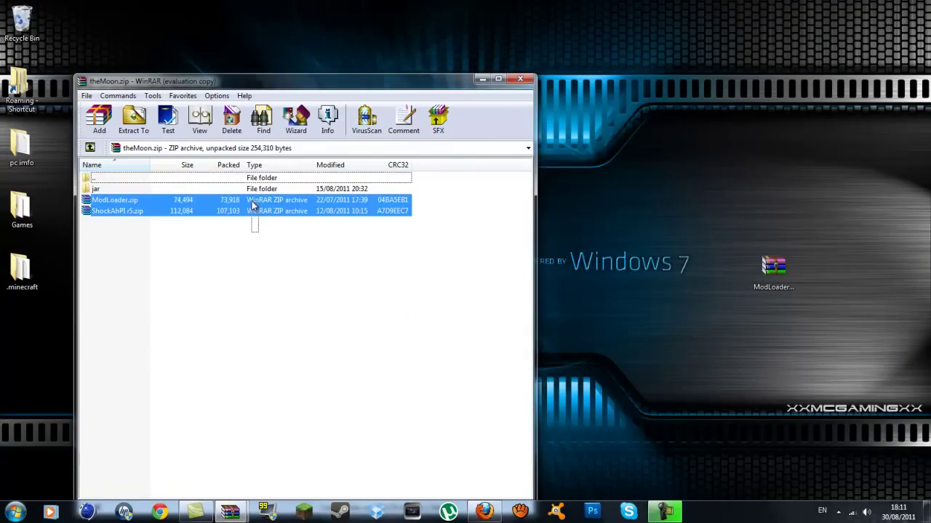
{"action": "right_click", "coordinate": [252, 199]}
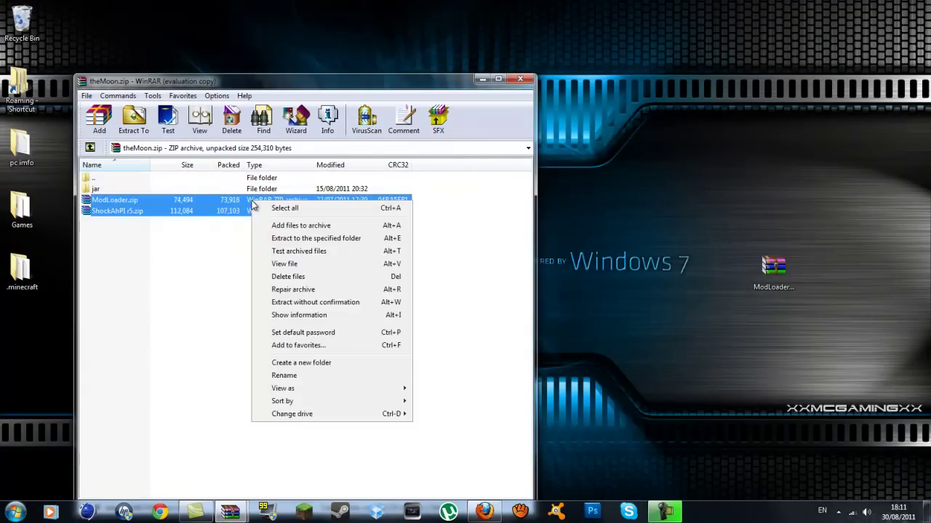
{"action": "left_click", "coordinate": [313, 277]}
{"action": "left_click", "coordinate": [464, 297]}
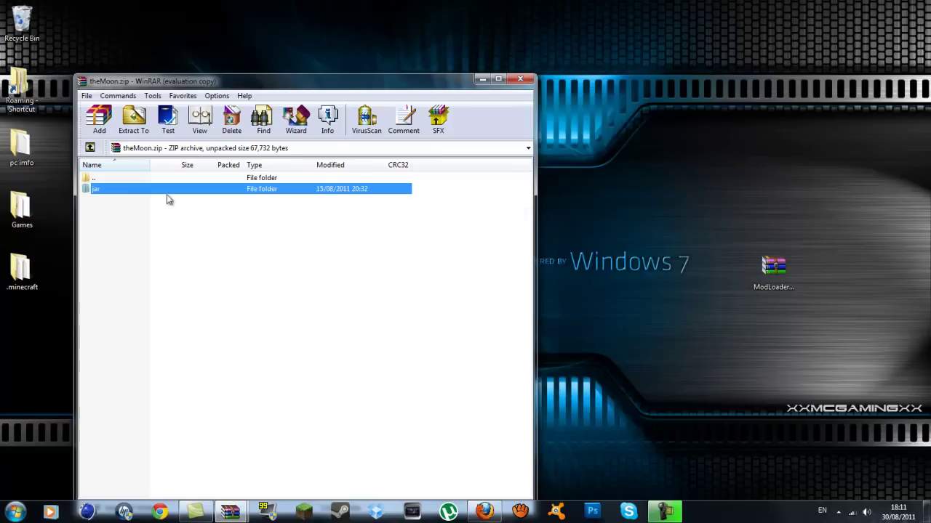
Step: Add the armor and moon folders and all class files from theMoon.zip's jar folder to minecraft.jar using the Add and replace files update mode
{"action": "double_click", "coordinate": [96, 189]}
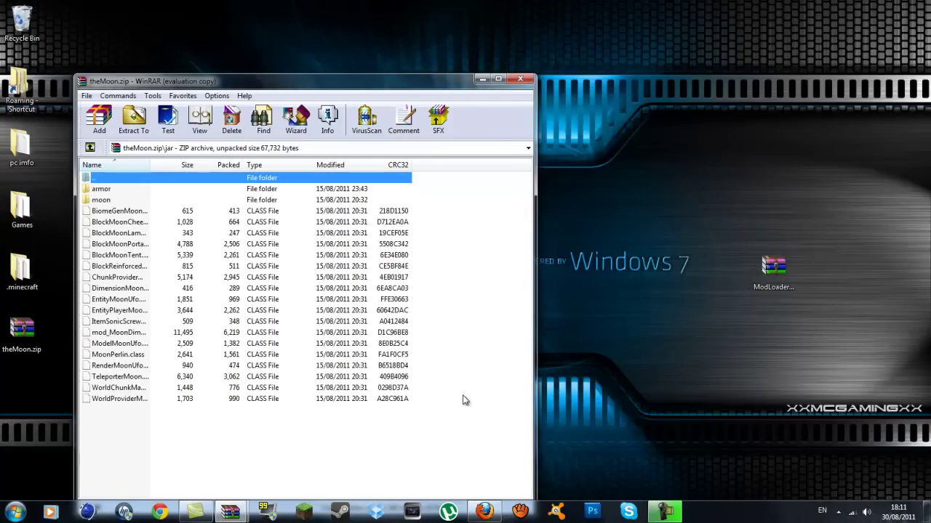
{"action": "left_click_drag", "start_coordinate": [400, 86], "coordinate": [602, 52]}
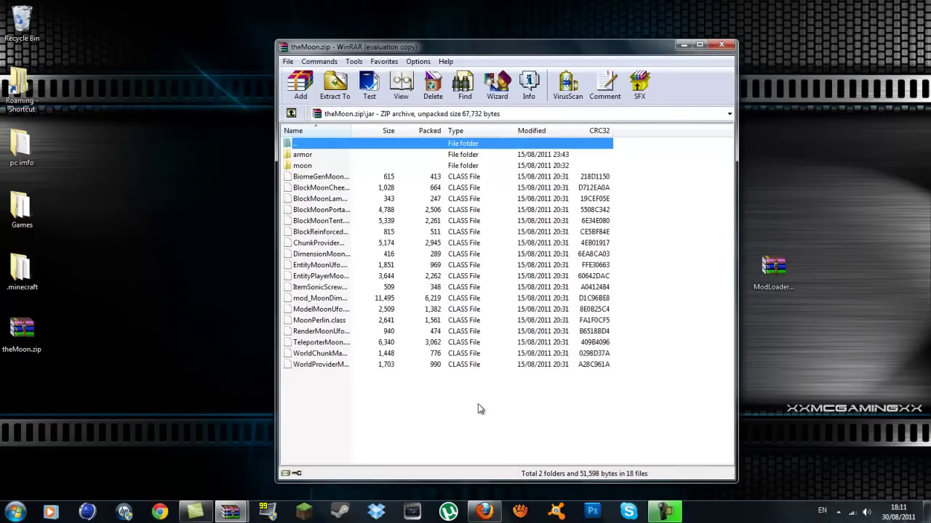
{"action": "left_click_drag", "start_coordinate": [386, 385], "coordinate": [357, 153]}
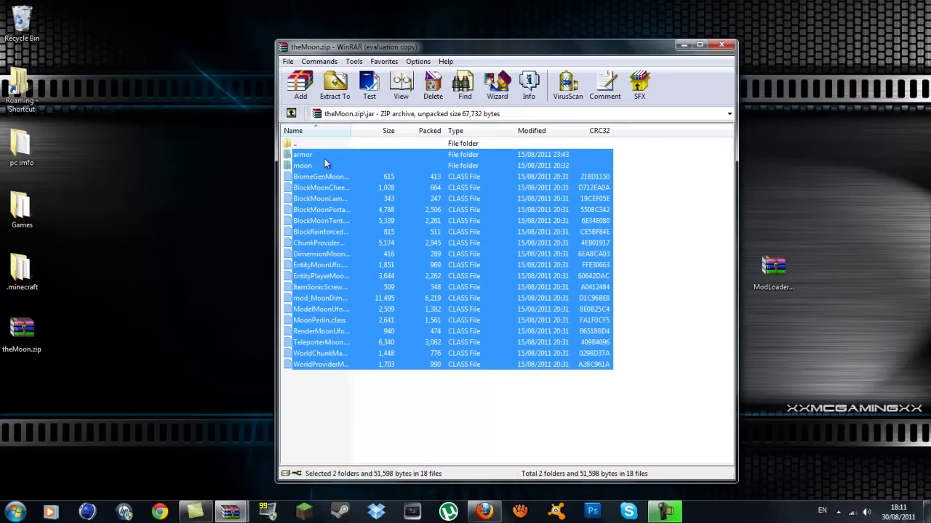
{"action": "left_click", "coordinate": [231, 513]}
{"action": "left_click", "coordinate": [166, 454]}
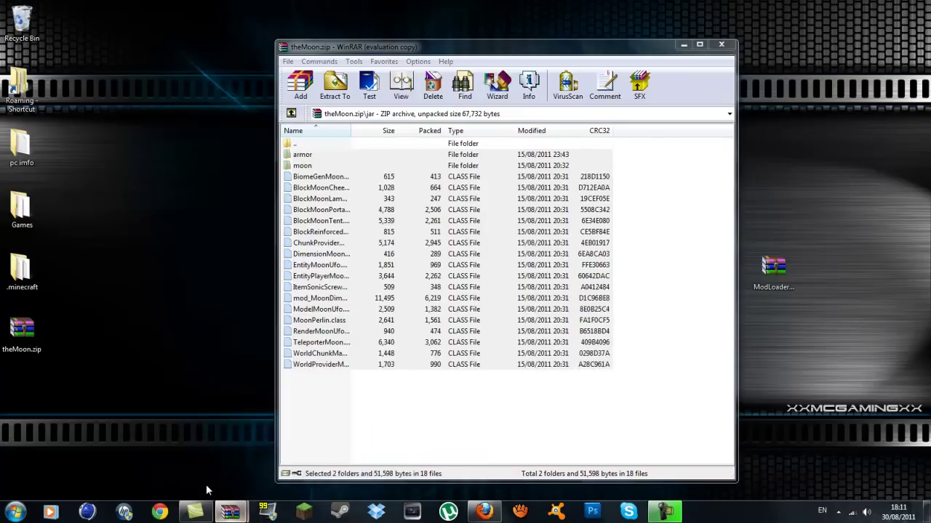
{"action": "left_click", "coordinate": [246, 513]}
{"action": "left_click", "coordinate": [276, 474]}
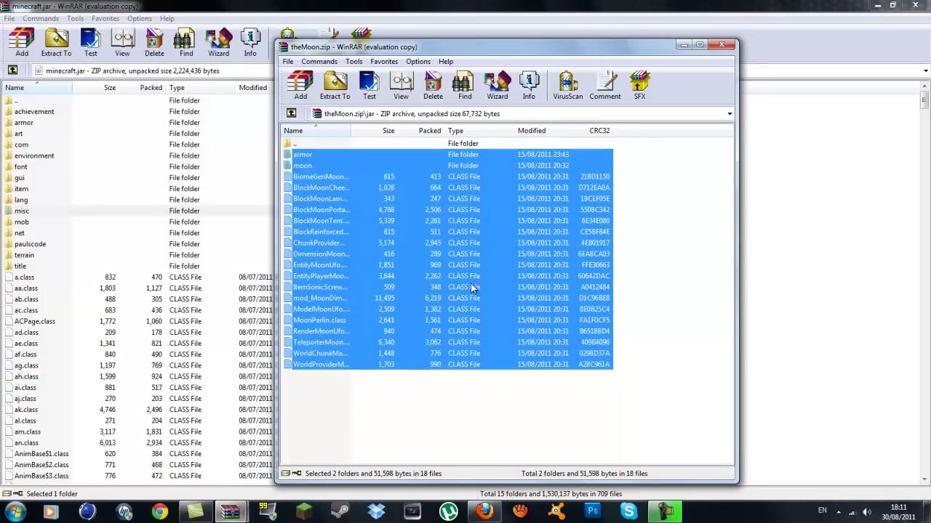
{"action": "left_click_drag", "start_coordinate": [550, 48], "coordinate": [688, 48]}
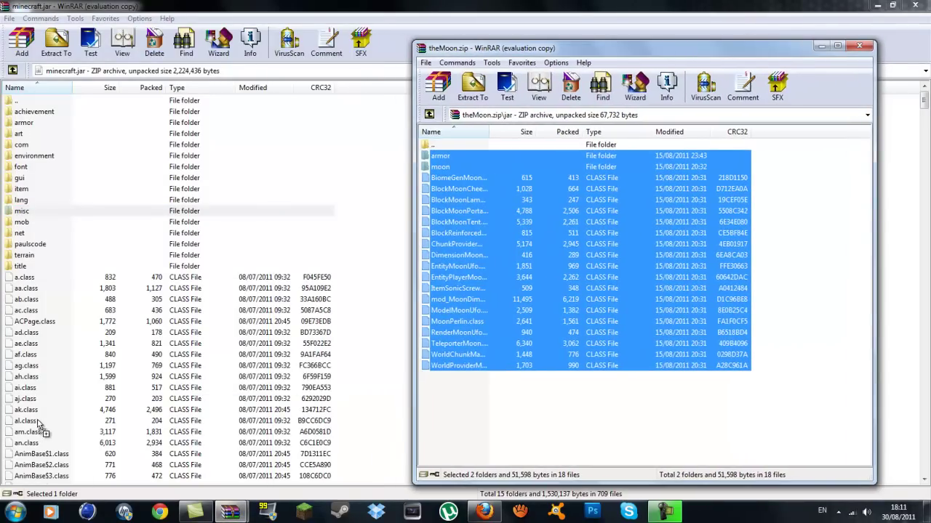
{"action": "left_click_drag", "start_coordinate": [40, 425], "coordinate": [41, 426]}
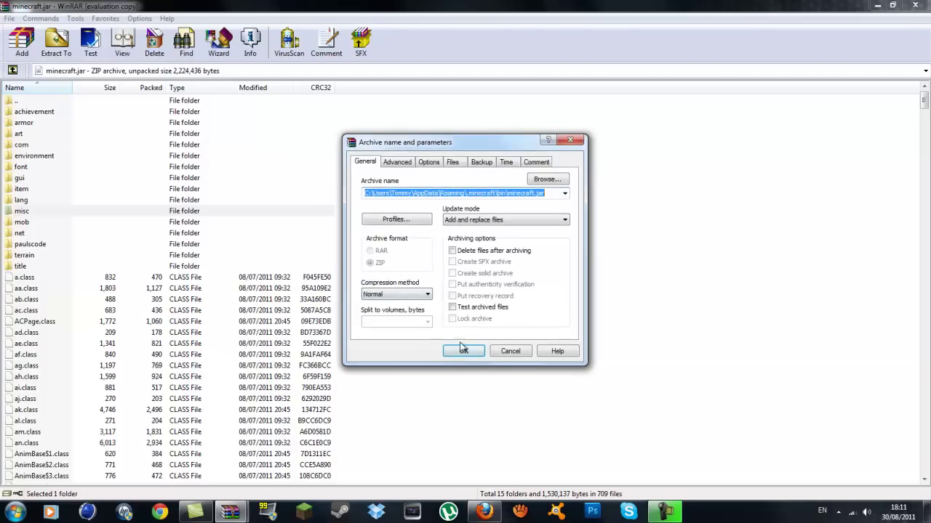
{"action": "left_click", "coordinate": [463, 351]}
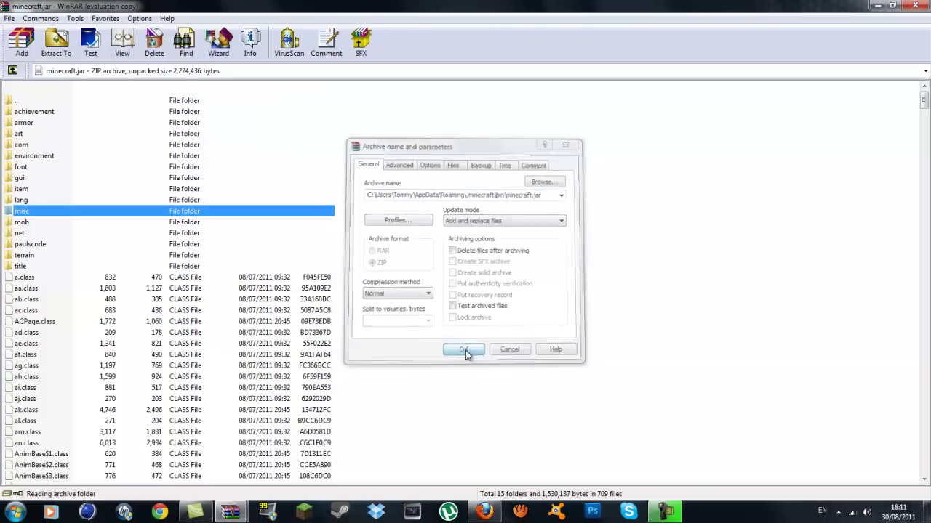
Step: Close the minecraft.jar and theMoon.zip archives, and line up theMoon.zip and ModLoader.zip on either side of ShockAhPI r5.zip on the desktop
{"action": "left_click", "coordinate": [916, 6]}
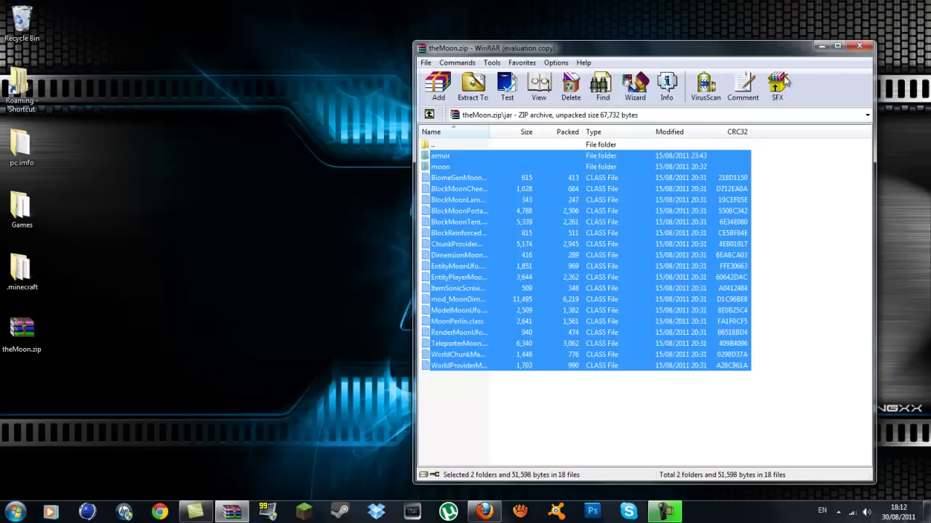
{"action": "left_click", "coordinate": [859, 46]}
{"action": "left_click_drag", "start_coordinate": [769, 268], "coordinate": [509, 270]}
{"action": "left_click_drag", "start_coordinate": [29, 329], "coordinate": [420, 269]}
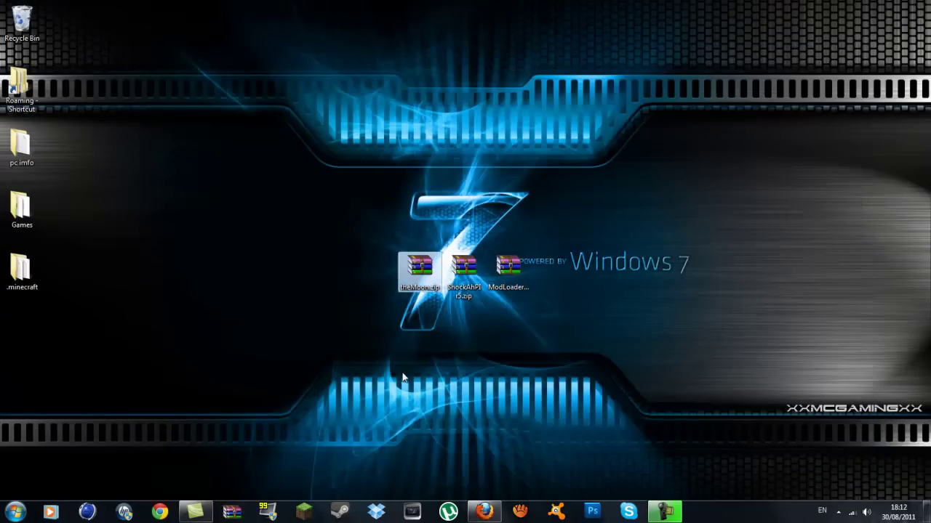
Step: Launch Minecraft, allow the unverified program to run, and log in with the remembered account
{"action": "left_click", "coordinate": [275, 463]}
{"action": "left_click", "coordinate": [297, 513]}
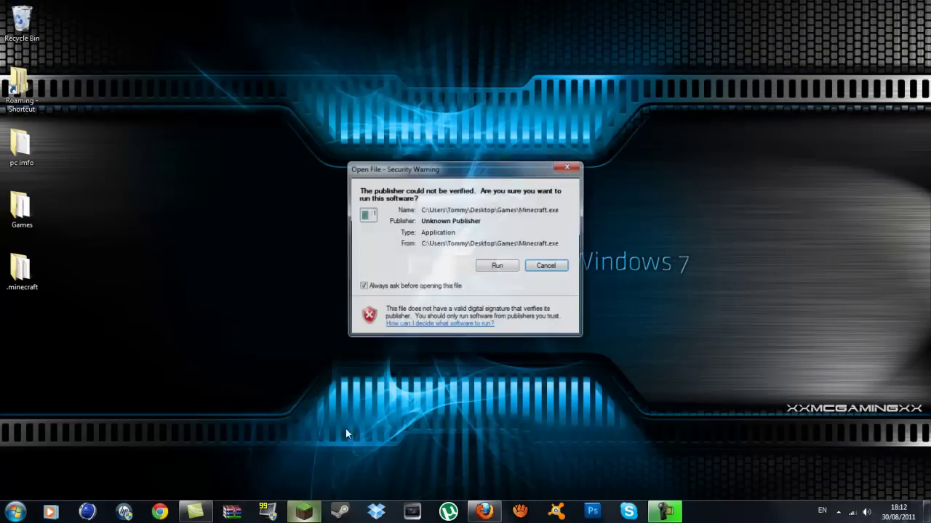
{"action": "left_click", "coordinate": [505, 267]}
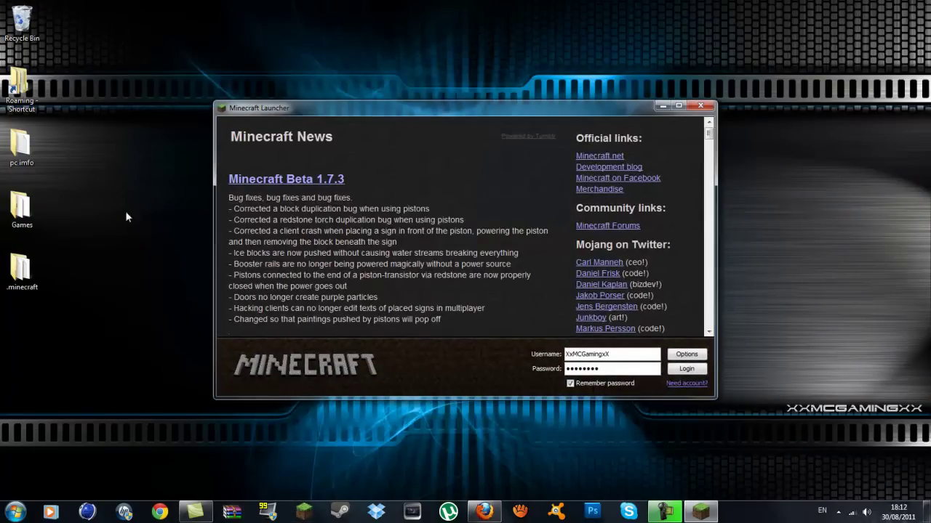
{"action": "left_click", "coordinate": [692, 374]}
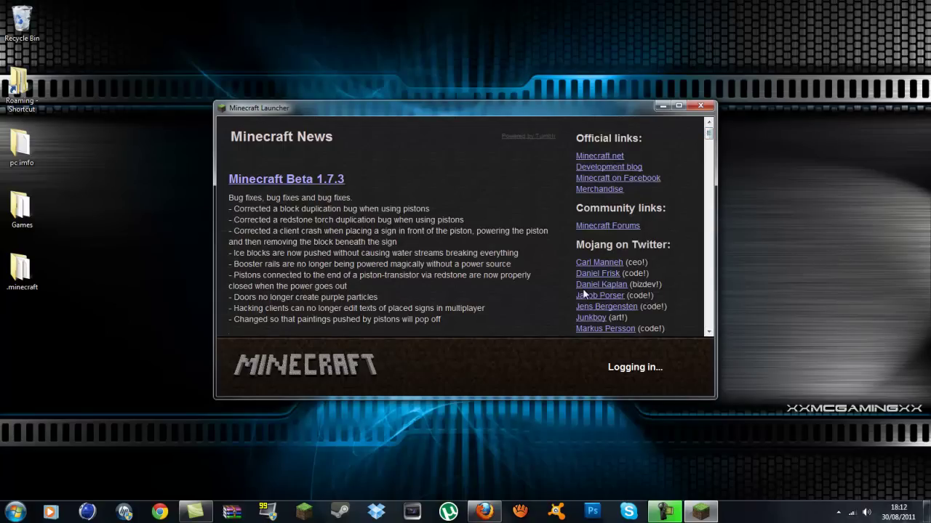
Step: Switch to Firefox and examine the cheese crafting recipe under New Blocks and Items on The Moon forum page
{"action": "left_click", "coordinate": [484, 511]}
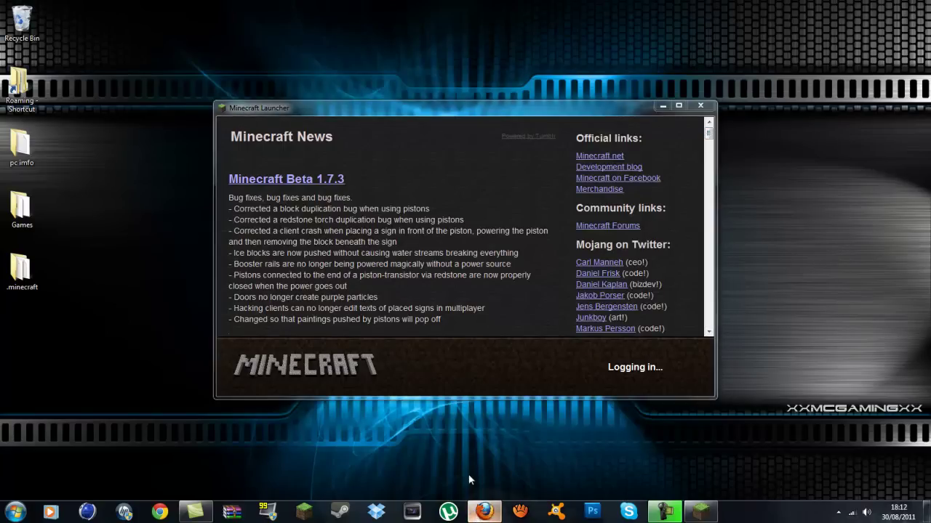
{"action": "scroll", "coordinate": [476, 286], "scroll_direction": "down", "scroll_amount": 15}
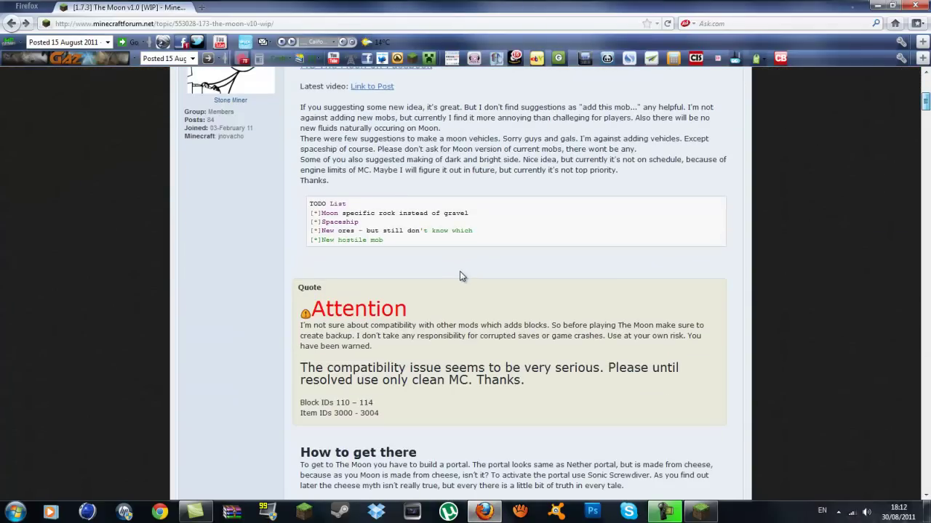
{"action": "scroll", "coordinate": [462, 277], "scroll_direction": "down", "scroll_amount": 15}
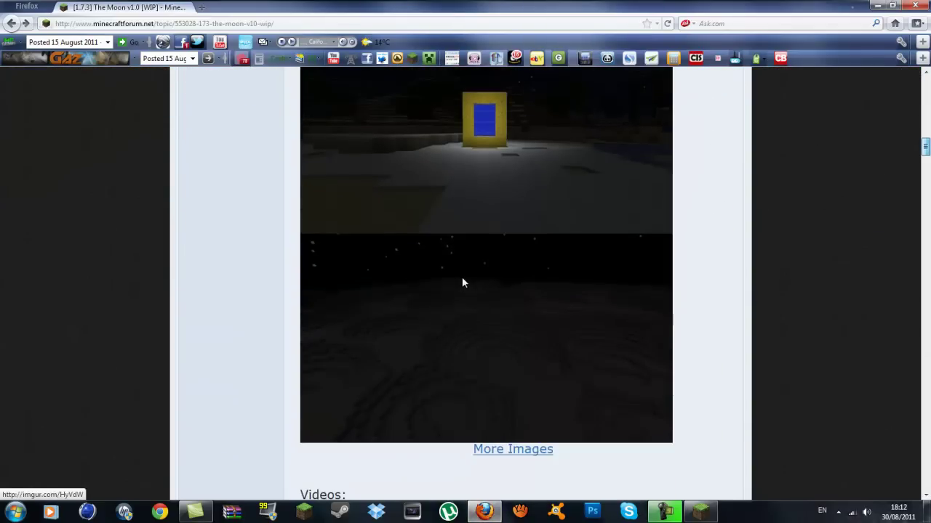
{"action": "scroll", "coordinate": [463, 286], "scroll_direction": "down", "scroll_amount": 2}
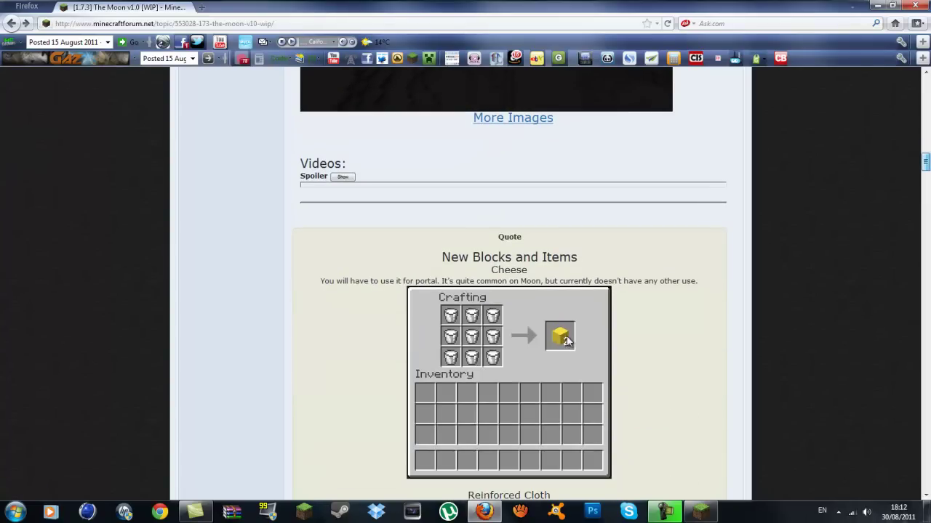
Step: Look over the Reinforced Cloth and Moon Tent recipes on the forum page, and start Minecraft offline from the launcher
{"action": "scroll", "coordinate": [523, 343], "scroll_direction": "down", "scroll_amount": 8}
{"action": "scroll", "coordinate": [478, 331], "scroll_direction": "down", "scroll_amount": 10}
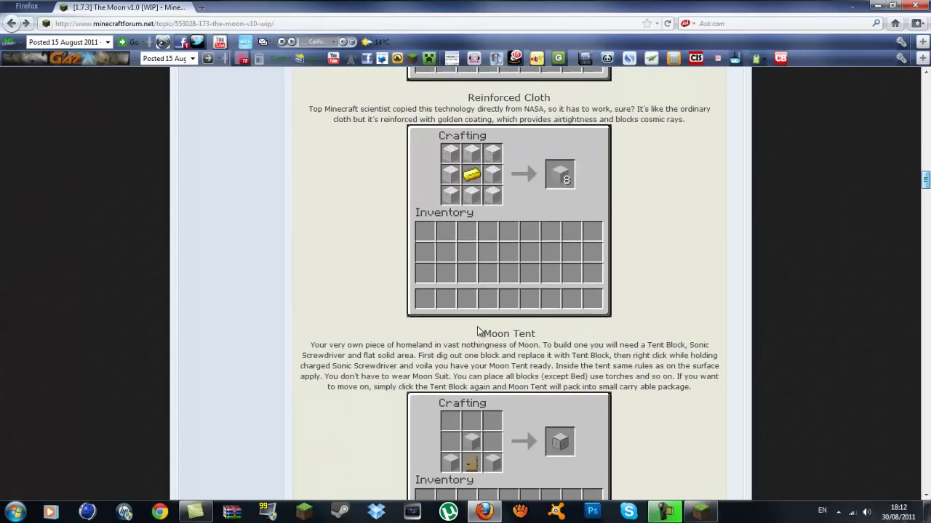
{"action": "left_click", "coordinate": [694, 512]}
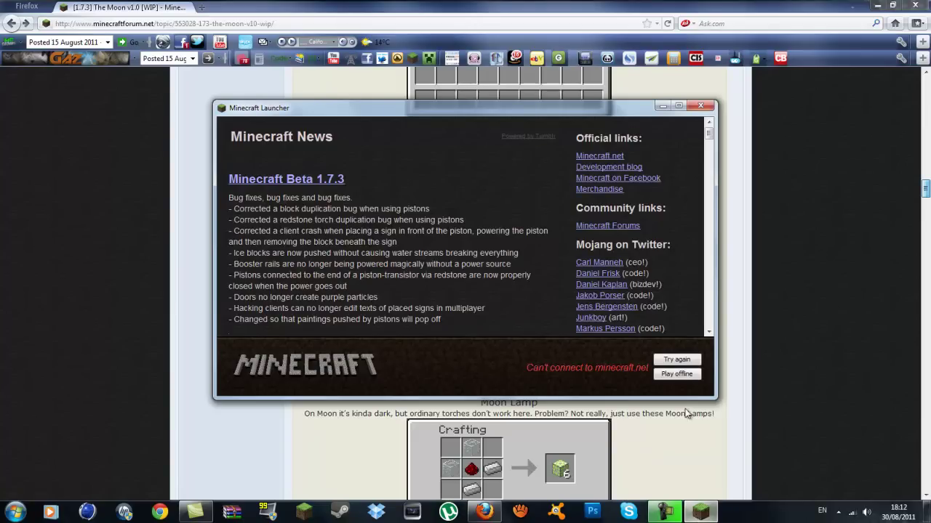
{"action": "left_click", "coordinate": [685, 370]}
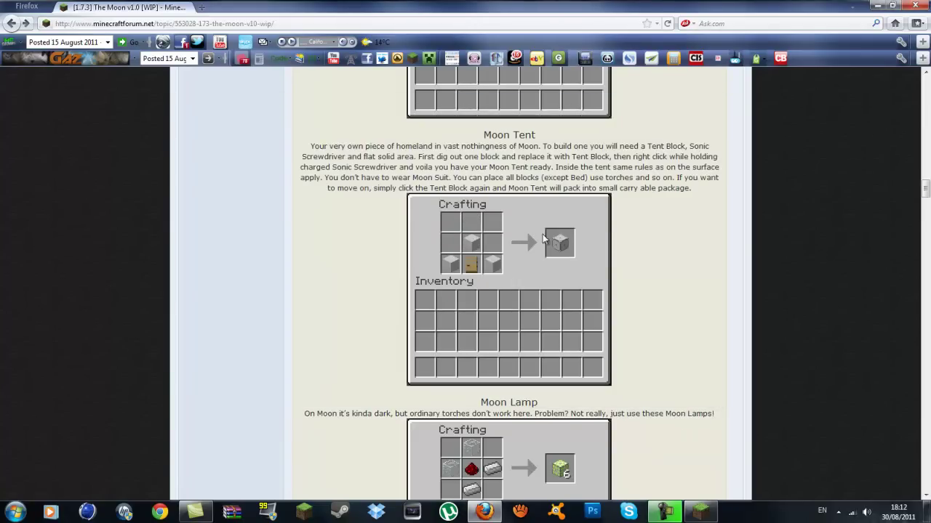
Step: Examine the Moon Suit and Sonic Screwdriver recipes and the Installation list, and return to the beginning of the forum page
{"action": "scroll", "coordinate": [529, 237], "scroll_direction": "down", "scroll_amount": 10}
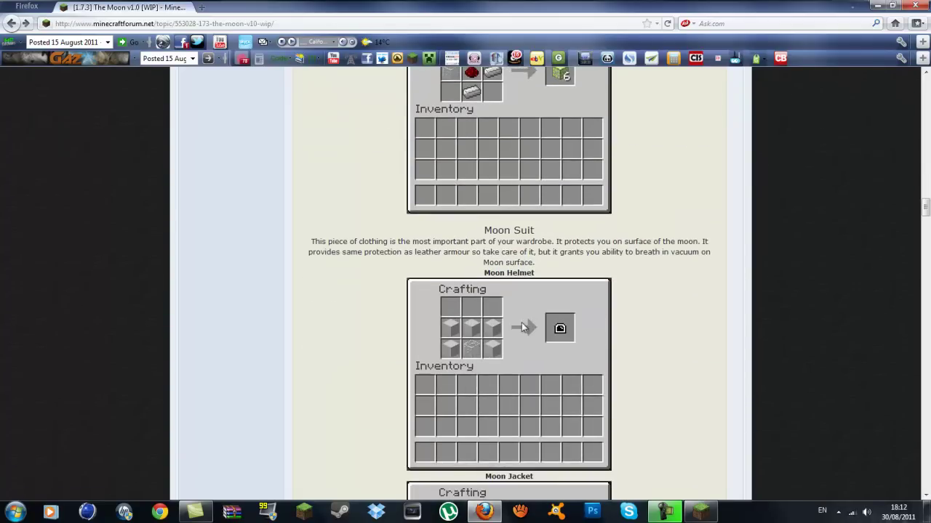
{"action": "scroll", "coordinate": [521, 328], "scroll_direction": "down", "scroll_amount": 20}
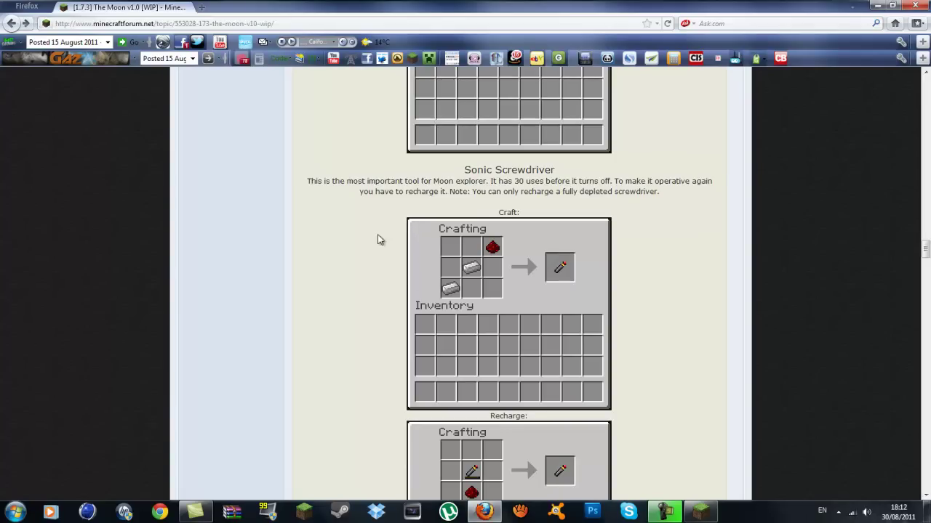
{"action": "scroll", "coordinate": [567, 267], "scroll_direction": "down", "scroll_amount": 9}
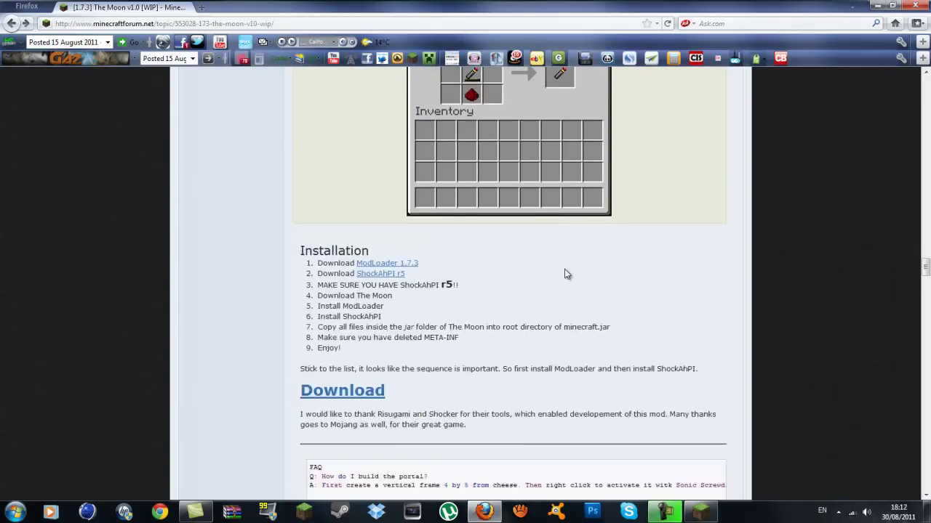
{"action": "scroll", "coordinate": [564, 269], "scroll_direction": "up", "scroll_amount": 7}
{"action": "left_click_drag", "start_coordinate": [926, 254], "coordinate": [925, 80]}
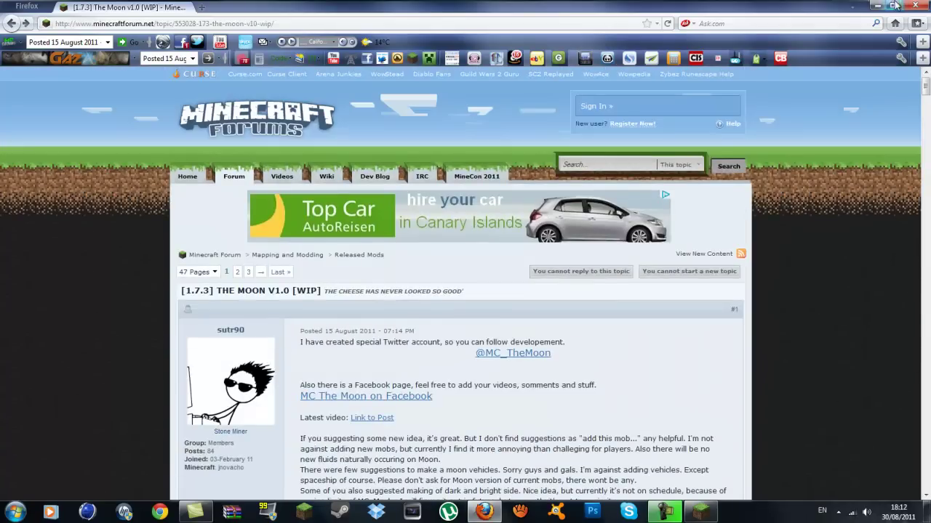
Step: Minimize Firefox and load the existing singleplayer world in Minecraft
{"action": "left_click", "coordinate": [873, 5]}
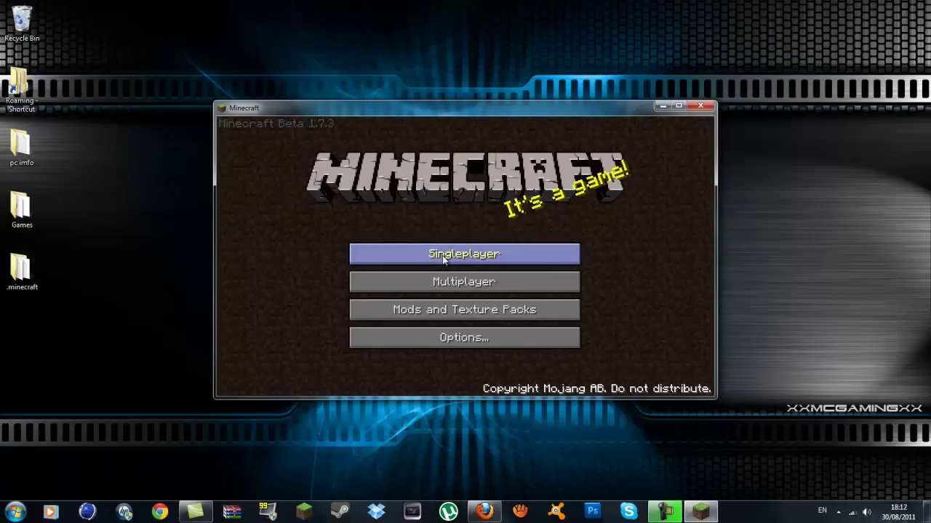
{"action": "left_click", "coordinate": [442, 257]}
{"action": "left_click", "coordinate": [432, 240]}
{"action": "left_click", "coordinate": [426, 346]}
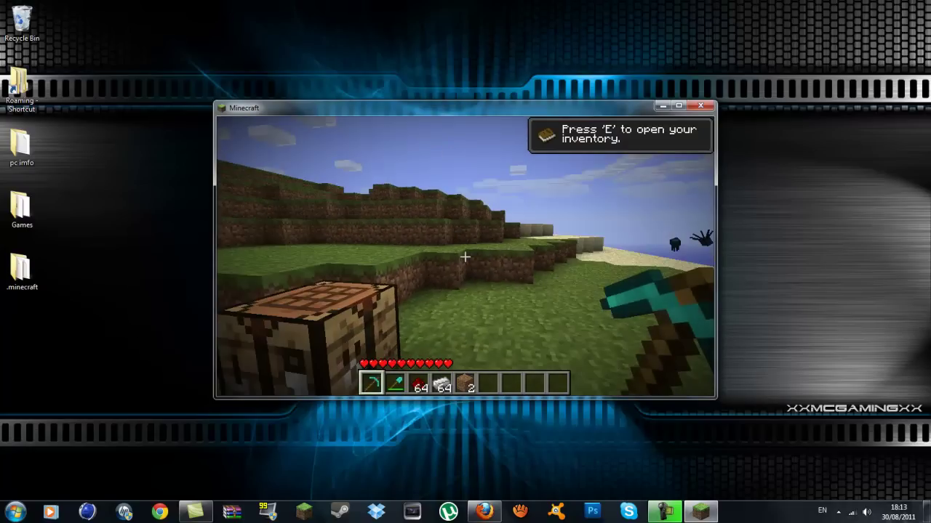
Step: Pause the game and, in the video settings, set Graphics to Fast and Render Distance to Normal
{"action": "key", "text": "Escape"}
{"action": "left_click", "coordinate": [464, 286]}
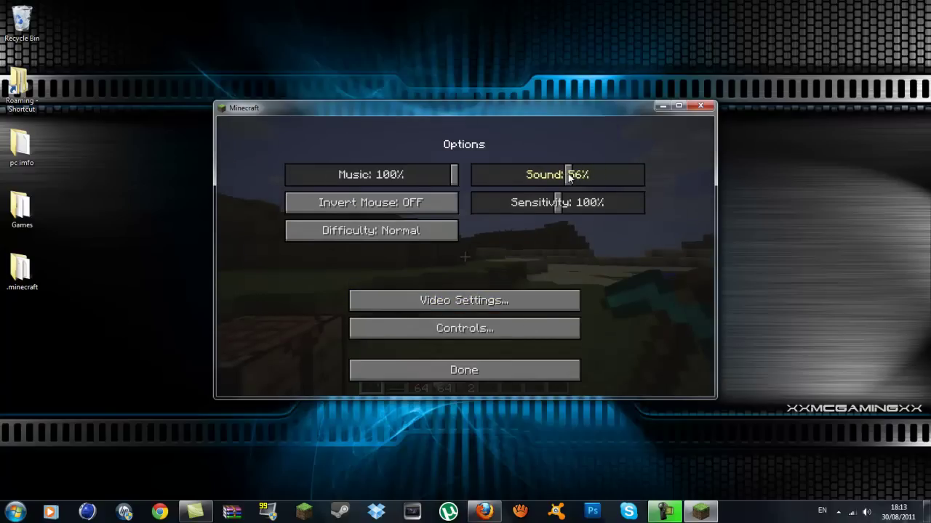
{"action": "left_click", "coordinate": [407, 301]}
{"action": "left_click", "coordinate": [396, 176]}
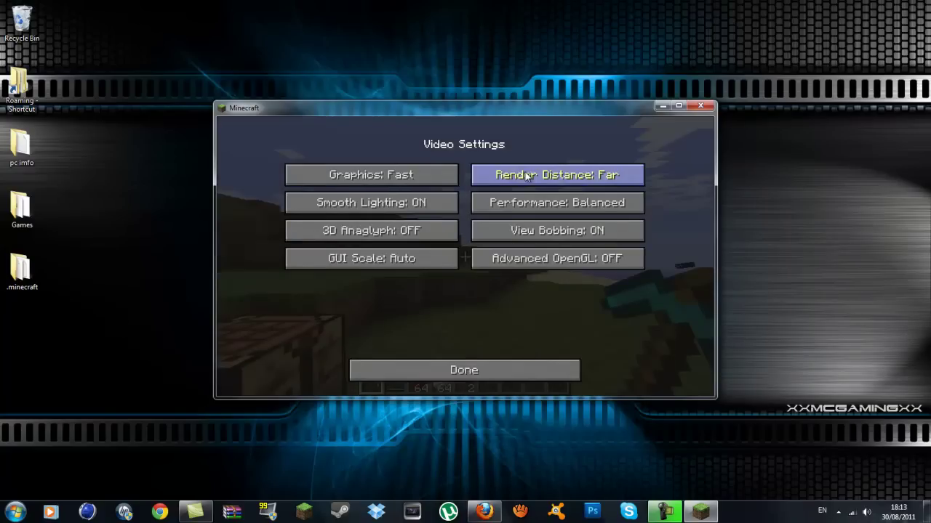
{"action": "left_click", "coordinate": [528, 176]}
Step: Set Performance to Balanced, turn View Bobbing off, and return to the game
{"action": "left_click", "coordinate": [544, 203]}
{"action": "left_click", "coordinate": [544, 203]}
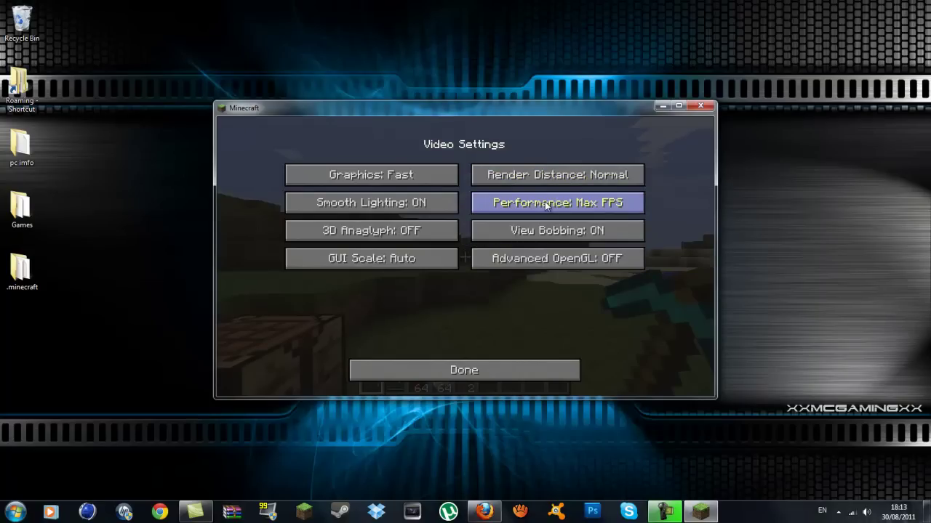
{"action": "left_click", "coordinate": [544, 202]}
{"action": "left_click", "coordinate": [542, 238]}
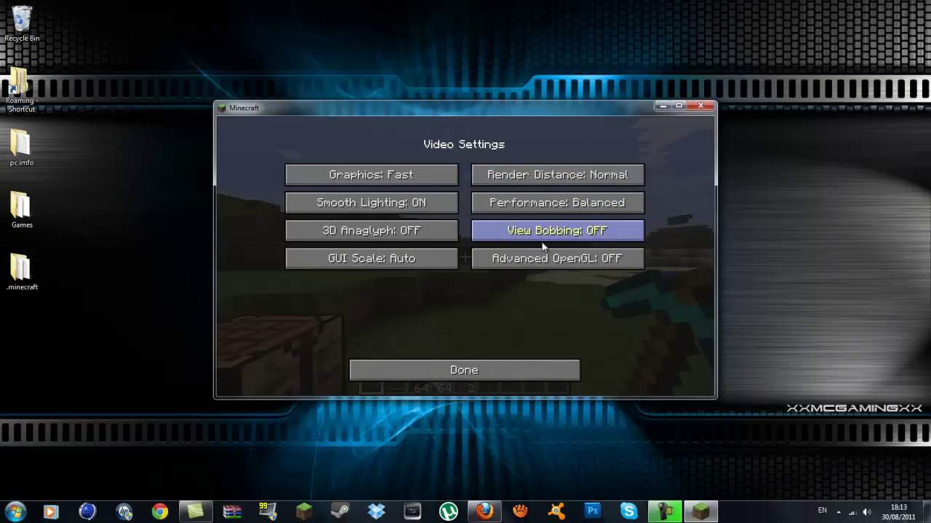
{"action": "left_click", "coordinate": [525, 370]}
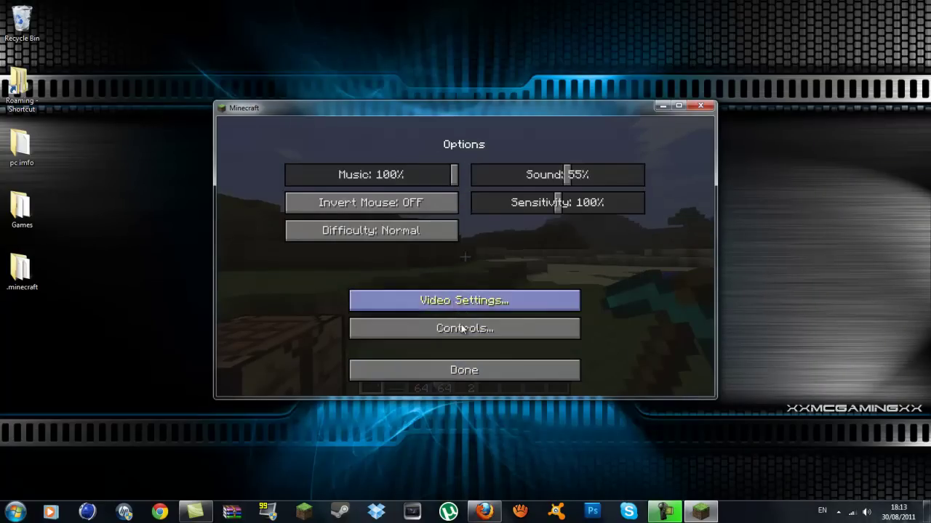
{"action": "left_click", "coordinate": [462, 369]}
{"action": "left_click", "coordinate": [501, 210]}
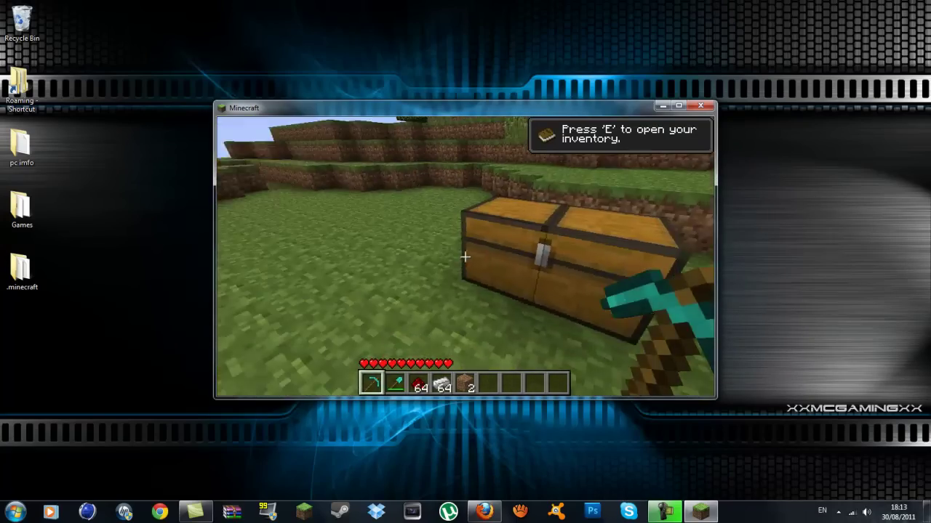
Step: Craft a Sonic Screwdriver at the crafting table from two iron ingots and one redstone, and put it in the eighth hotbar slot
{"action": "right_click", "coordinate": [462, 266]}
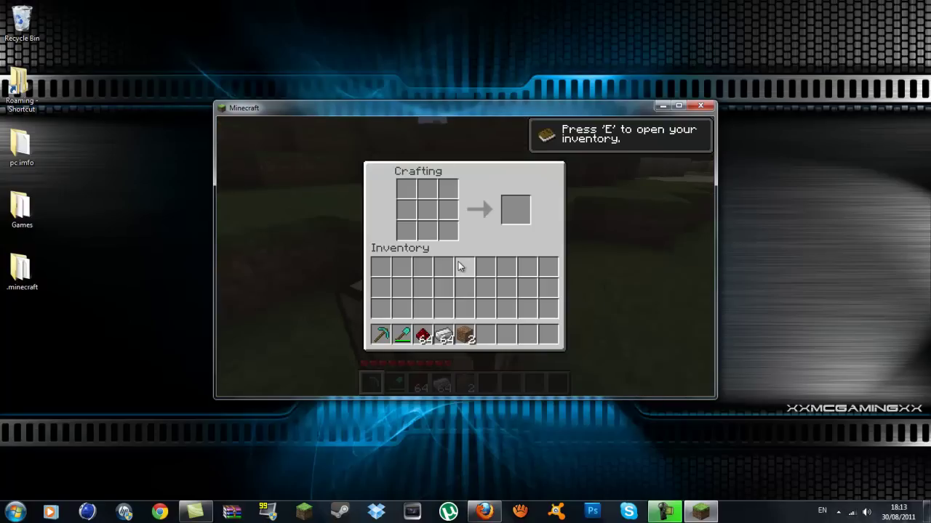
{"action": "left_click", "coordinate": [444, 332]}
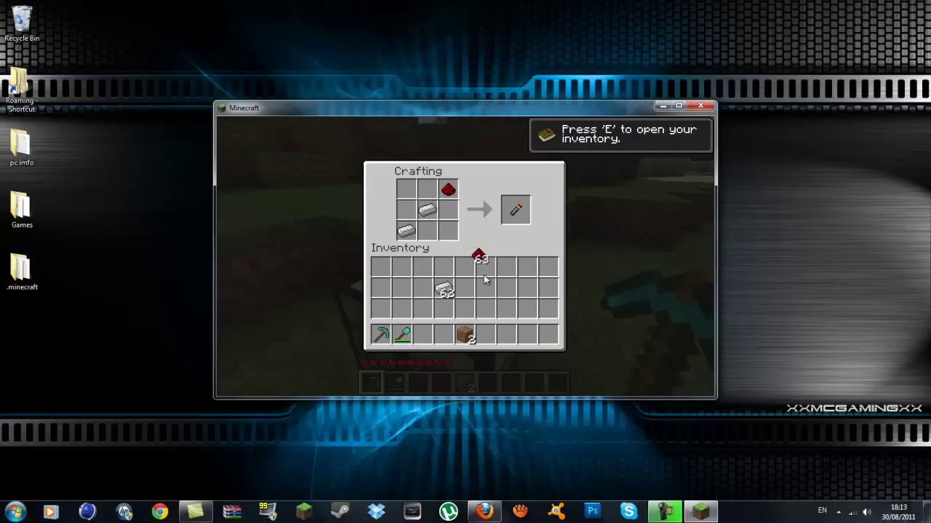
{"action": "left_click", "coordinate": [466, 292]}
{"action": "left_click", "coordinate": [515, 210]}
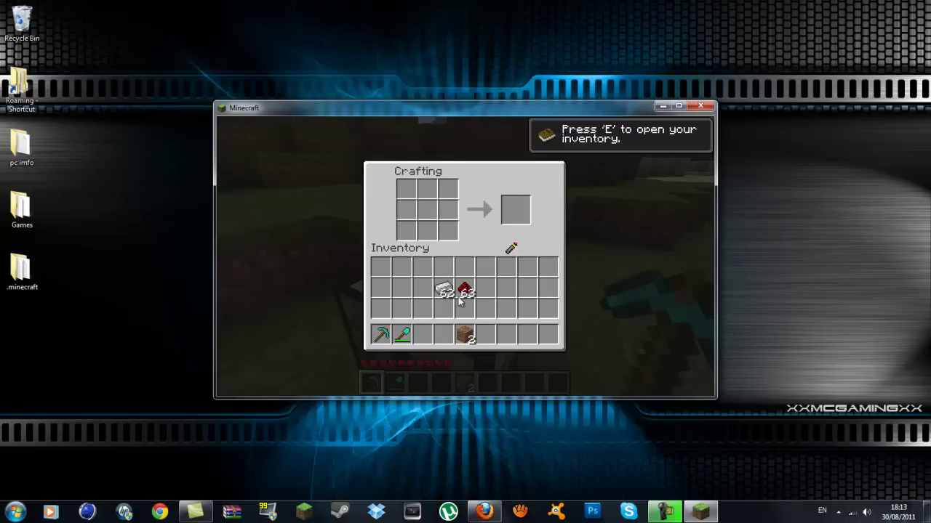
{"action": "left_click", "coordinate": [519, 331]}
{"action": "key", "text": "e"}
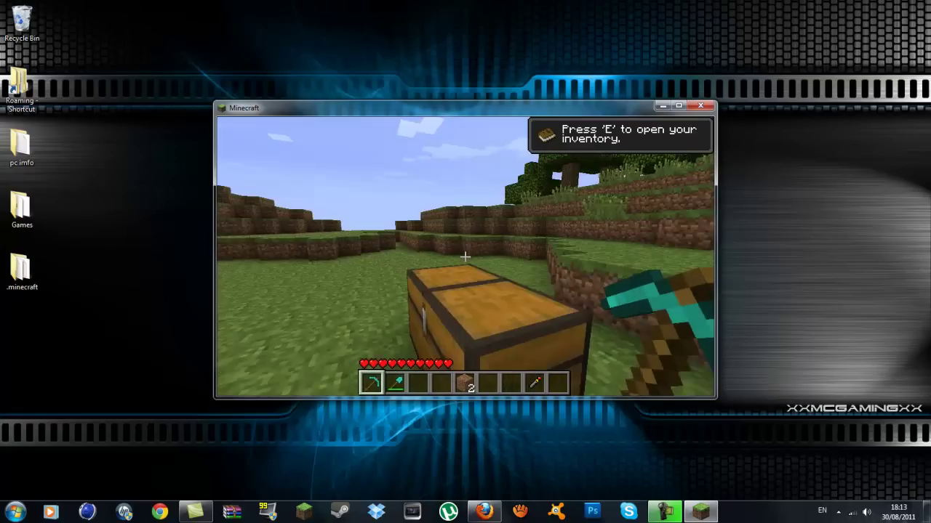
Step: Transfer 24 buckets of milk from the large chest to the inventory
{"action": "key", "text": "w"}
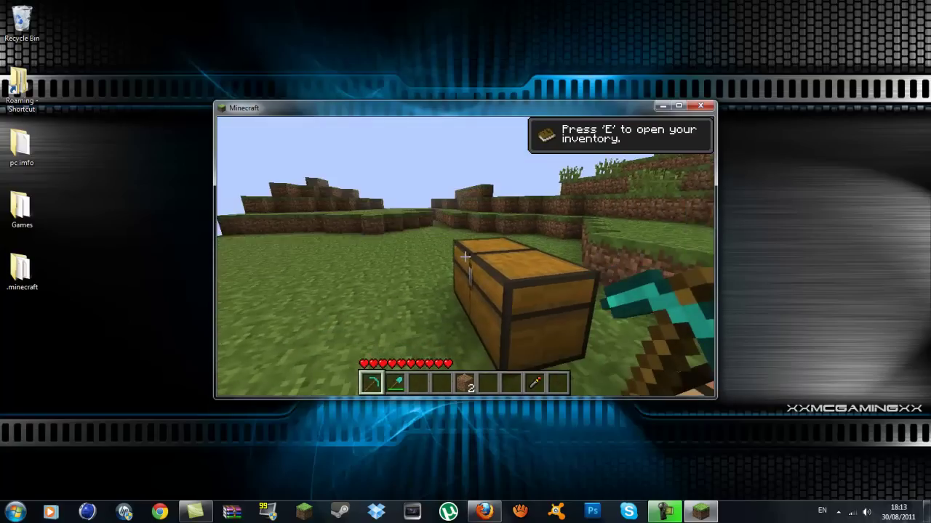
{"action": "right_click", "coordinate": [465, 256]}
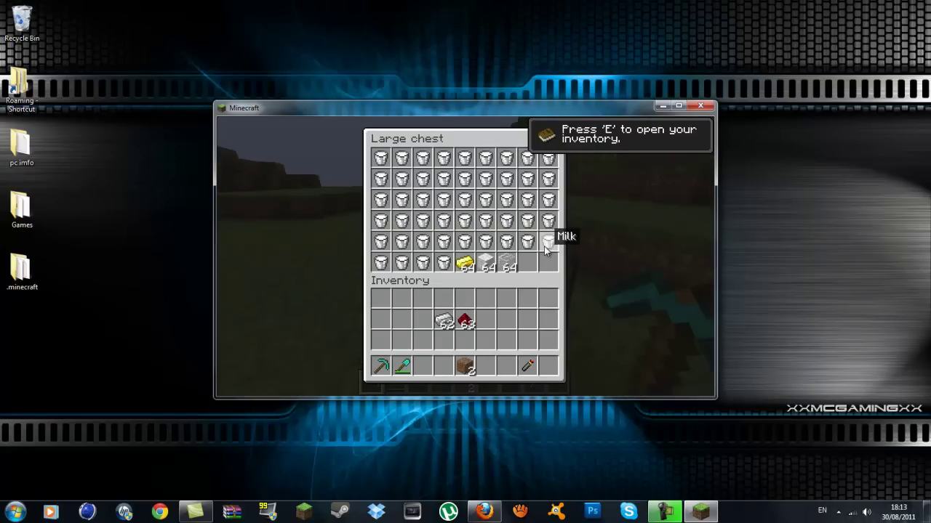
{"action": "left_click", "coordinate": [546, 243], "text": "shift"}
{"action": "left_click", "coordinate": [528, 242], "text": "shift"}
{"action": "left_click", "coordinate": [507, 242], "text": "shift"}
{"action": "left_click", "coordinate": [485, 242], "text": "shift"}
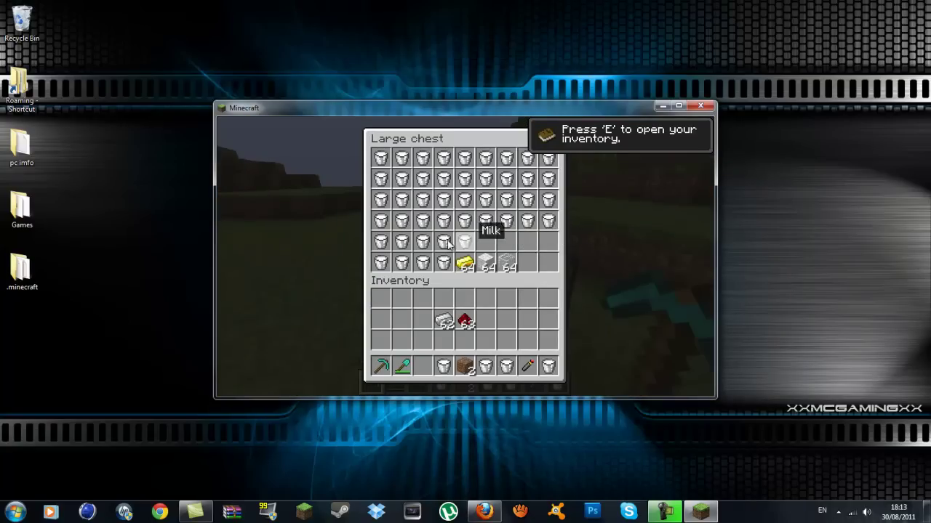
{"action": "left_click", "coordinate": [465, 242], "text": "shift"}
{"action": "left_click", "coordinate": [444, 242], "text": "shift"}
{"action": "left_click", "coordinate": [423, 242], "text": "shift"}
{"action": "left_click", "coordinate": [402, 263], "text": "shift"}
{"action": "left_click", "coordinate": [423, 262], "text": "shift"}
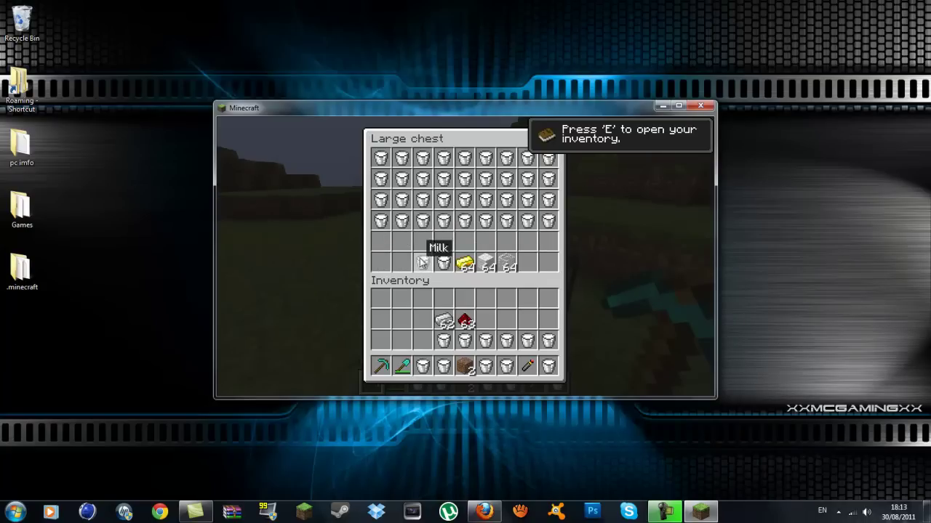
{"action": "left_click", "coordinate": [445, 262], "text": "shift"}
{"action": "left_click", "coordinate": [381, 221], "text": "shift"}
{"action": "left_click", "coordinate": [401, 221], "text": "shift"}
{"action": "left_click", "coordinate": [423, 221], "text": "shift"}
{"action": "left_click", "coordinate": [445, 221], "text": "shift"}
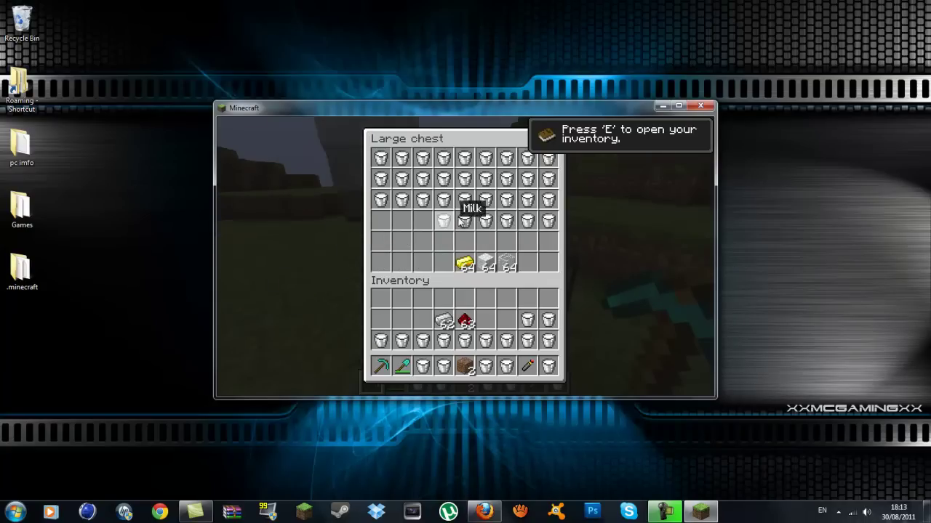
{"action": "left_click", "coordinate": [486, 221], "text": "shift"}
{"action": "left_click", "coordinate": [507, 221], "text": "shift"}
{"action": "left_click", "coordinate": [528, 221], "text": "shift"}
{"action": "left_click", "coordinate": [548, 221], "text": "shift"}
{"action": "left_click", "coordinate": [548, 200], "text": "shift"}
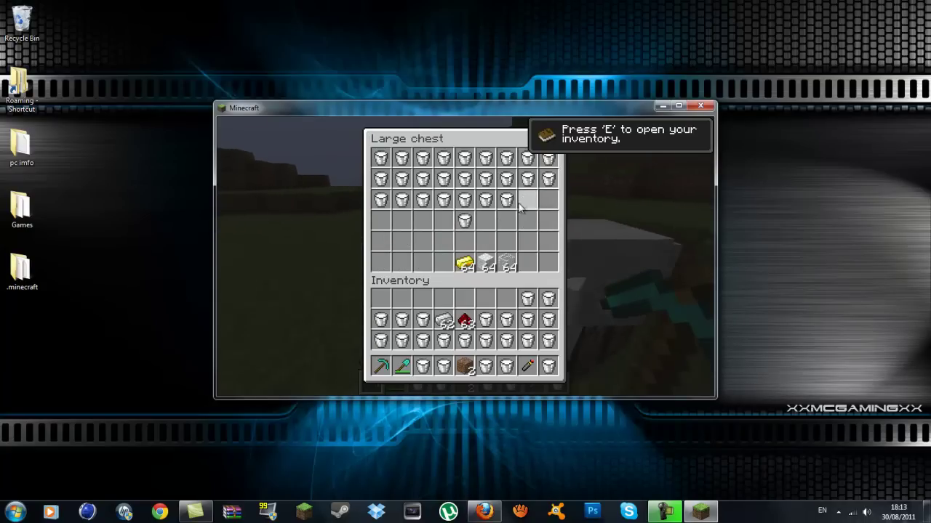
{"action": "key", "text": "e"}
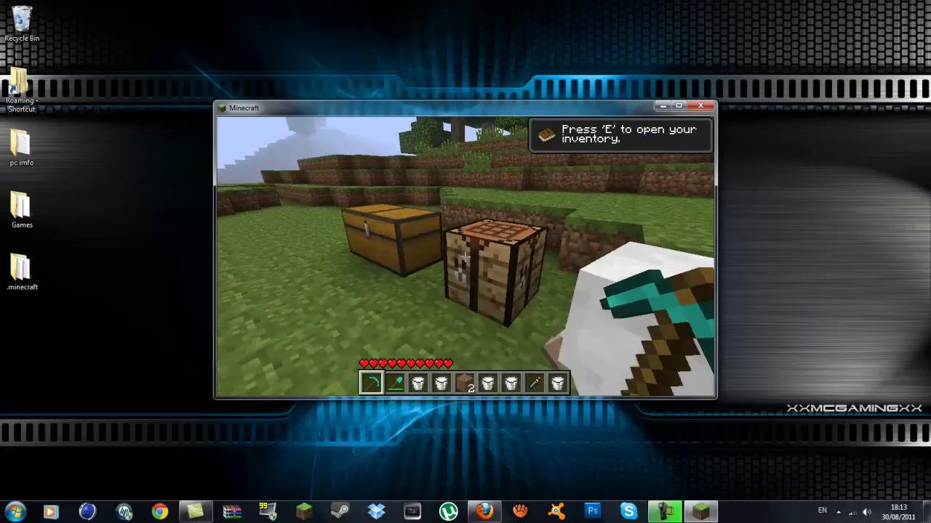
Step: Craft two cheese blocks from nine milk buckets at the crafting table, and leave the table to drop the empty buckets
{"action": "right_click", "coordinate": [465, 256]}
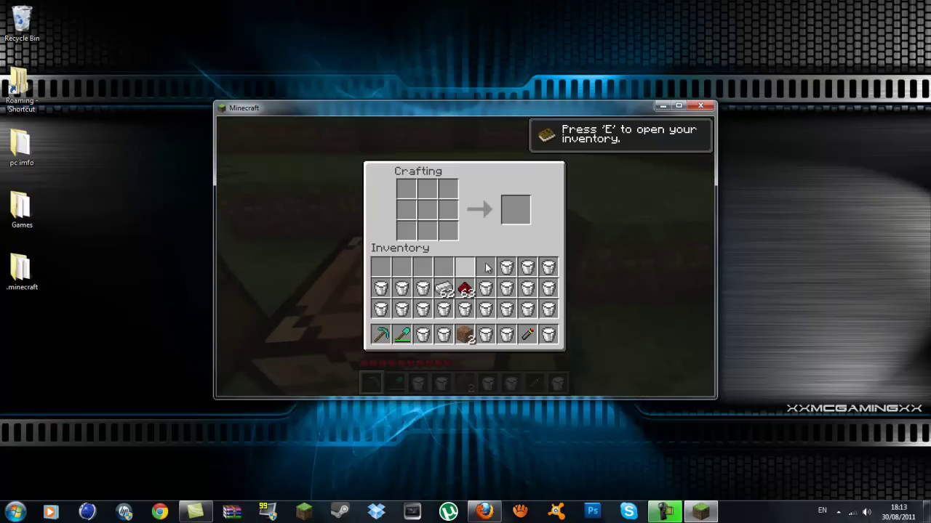
{"action": "left_click", "coordinate": [424, 289]}
{"action": "left_click", "coordinate": [405, 230]}
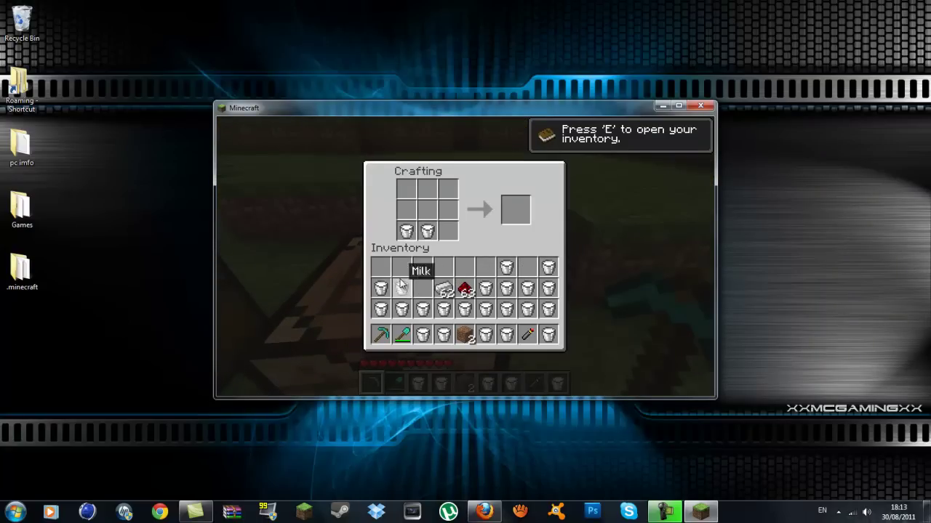
{"action": "left_click", "coordinate": [402, 289]}
{"action": "left_click", "coordinate": [406, 189]}
{"action": "left_click", "coordinate": [429, 213]}
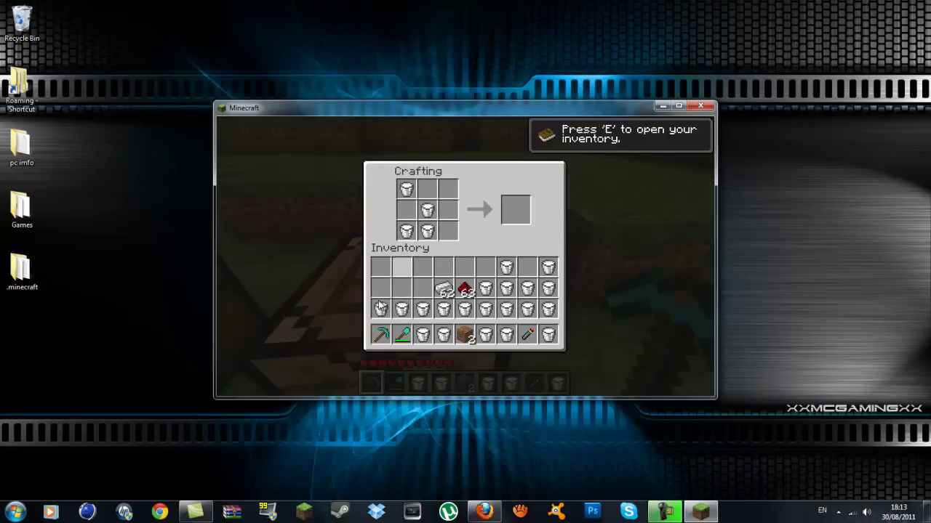
{"action": "left_click", "coordinate": [448, 231]}
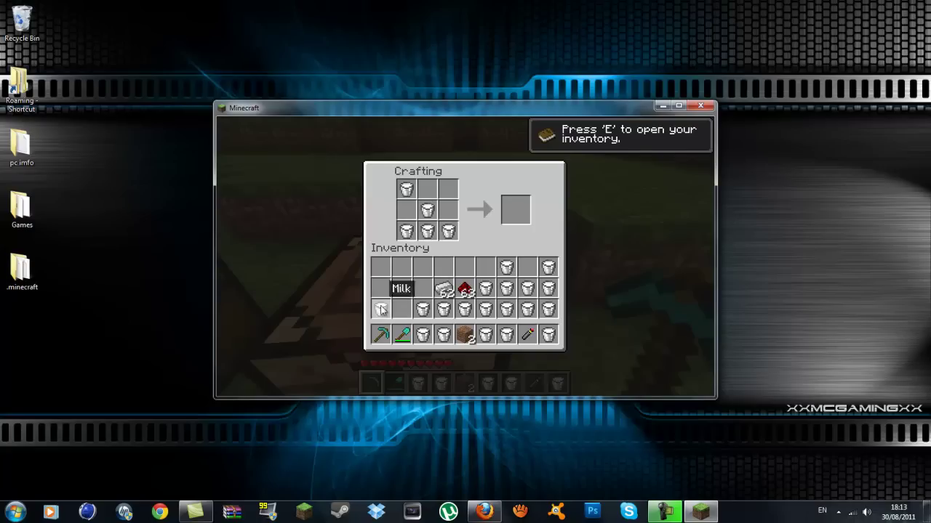
{"action": "left_click", "coordinate": [380, 309]}
{"action": "left_click", "coordinate": [406, 210]}
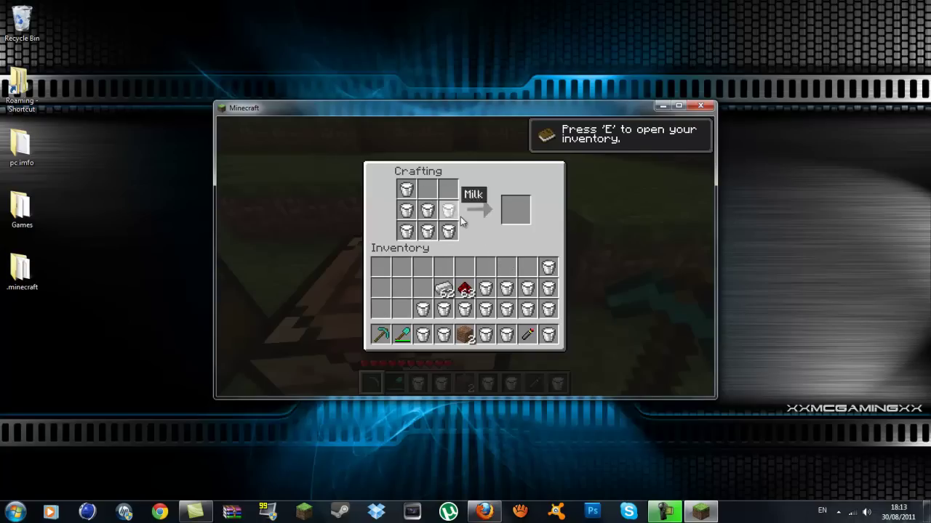
{"action": "left_click", "coordinate": [486, 288]}
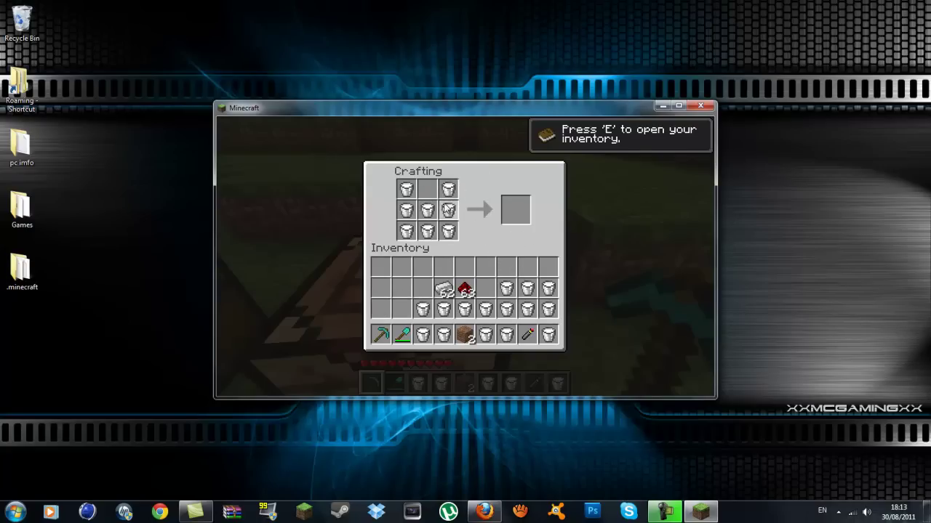
{"action": "left_click", "coordinate": [429, 194]}
{"action": "left_click", "coordinate": [515, 210], "text": "shift"}
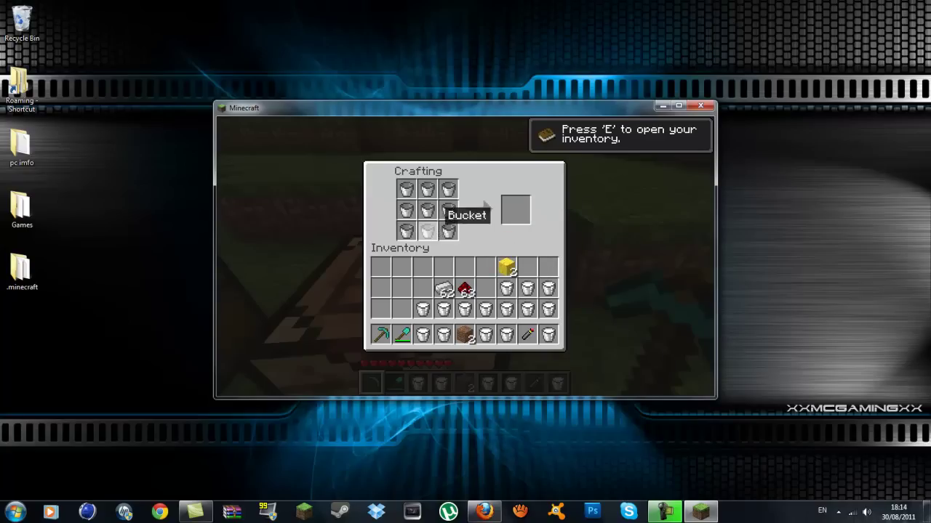
{"action": "key", "text": "e"}
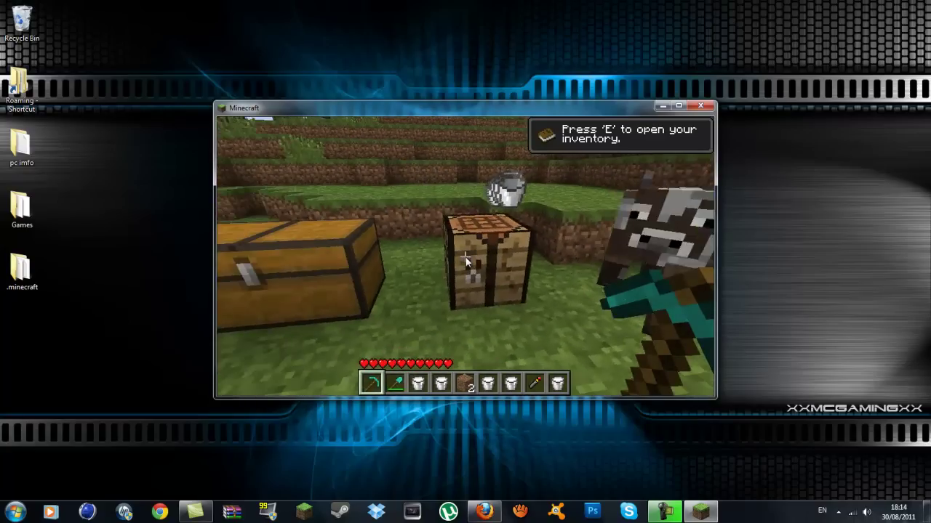
Step: Craft a second batch of two cheese blocks from nine milk buckets at the crafting table, and stack them with the existing cheese
{"action": "right_click", "coordinate": [465, 258]}
{"action": "left_click", "coordinate": [485, 288]}
{"action": "left_click", "coordinate": [448, 231]}
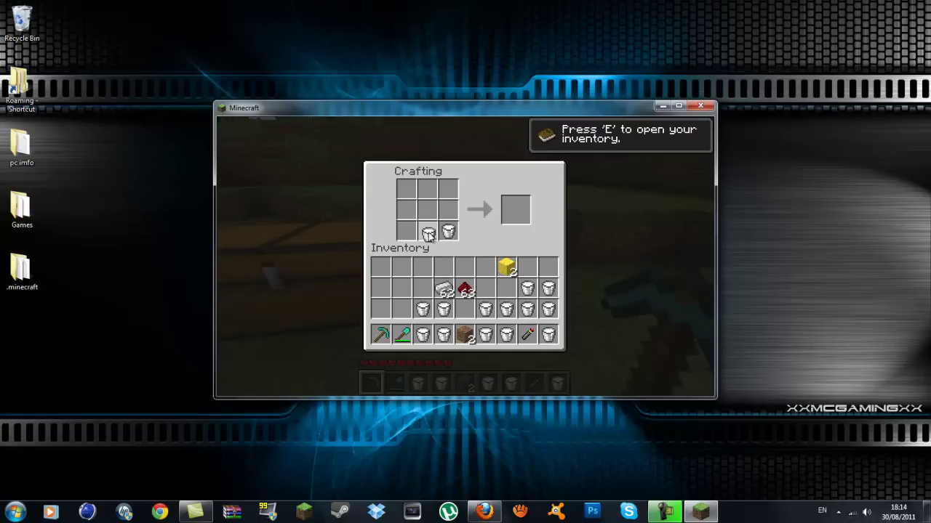
{"action": "left_click", "coordinate": [444, 309]}
{"action": "left_click", "coordinate": [400, 230]}
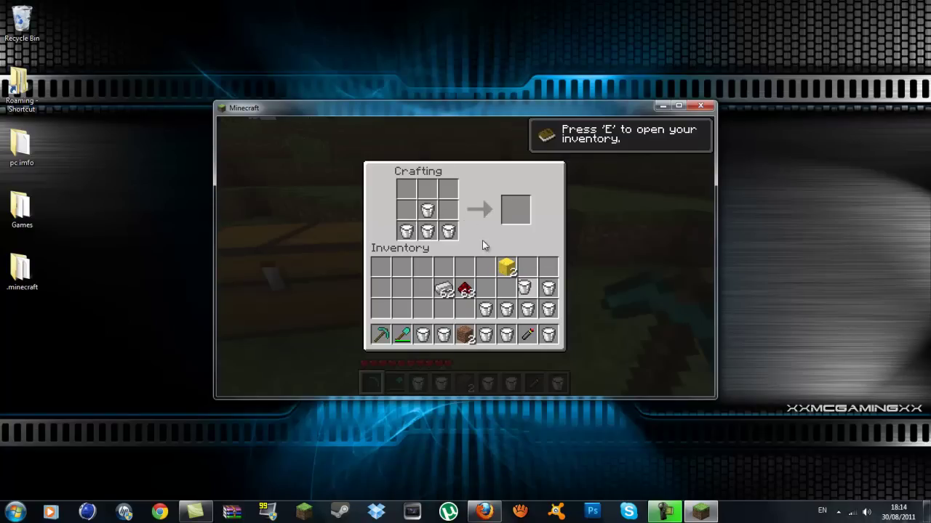
{"action": "left_click", "coordinate": [548, 288]}
{"action": "left_click", "coordinate": [427, 189]}
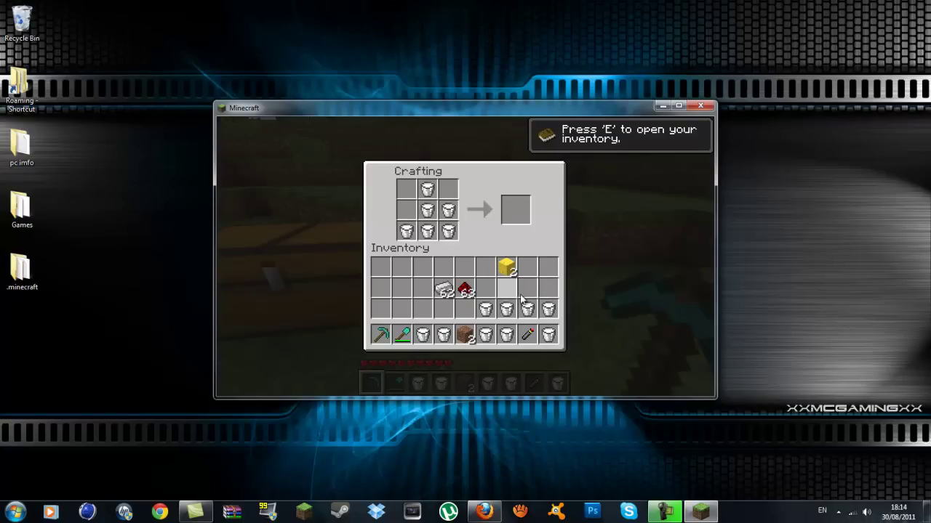
{"action": "left_click", "coordinate": [548, 312]}
{"action": "left_click", "coordinate": [454, 191]}
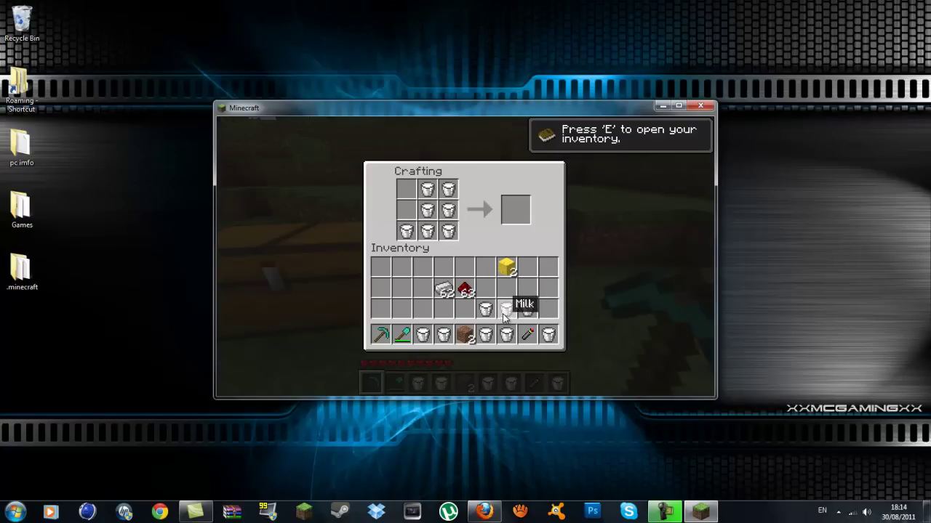
{"action": "left_click", "coordinate": [506, 309]}
{"action": "left_click", "coordinate": [405, 189]}
{"action": "left_click", "coordinate": [524, 311]}
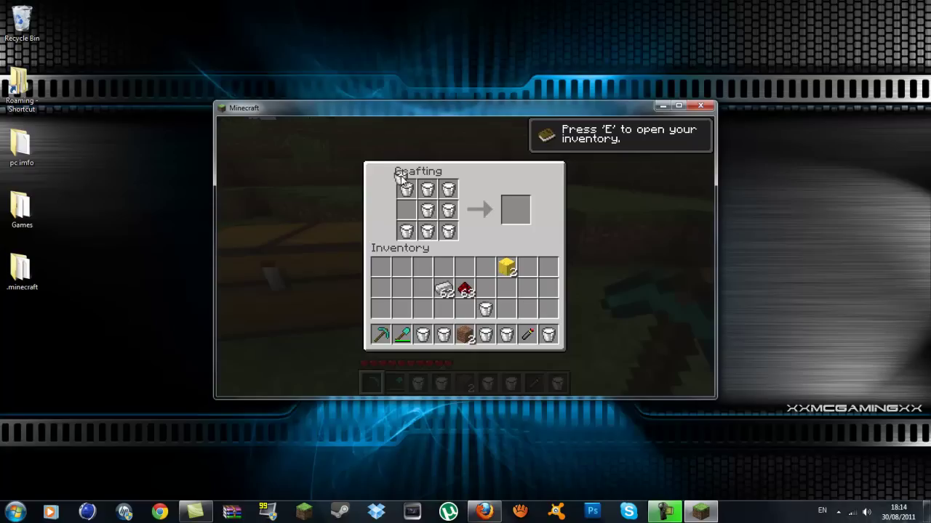
{"action": "left_click", "coordinate": [527, 203]}
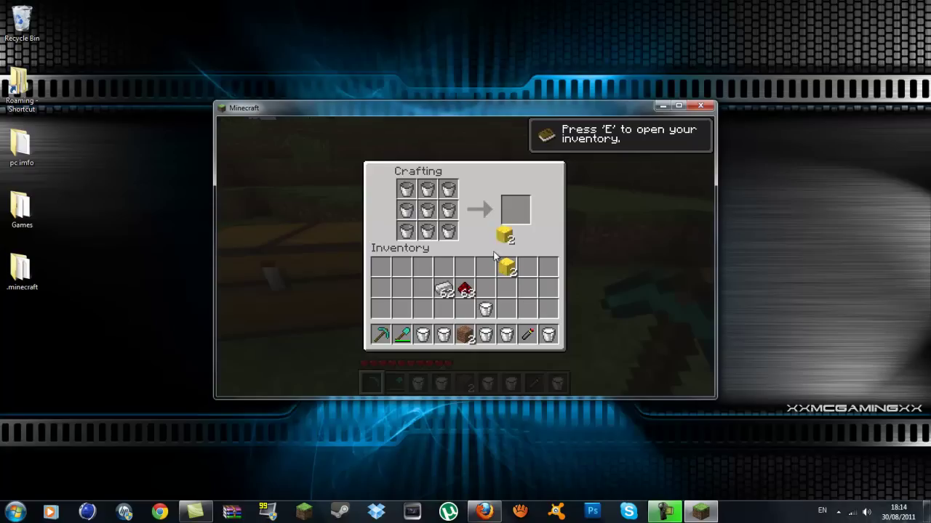
{"action": "left_click", "coordinate": [506, 266]}
{"action": "key", "text": "e"}
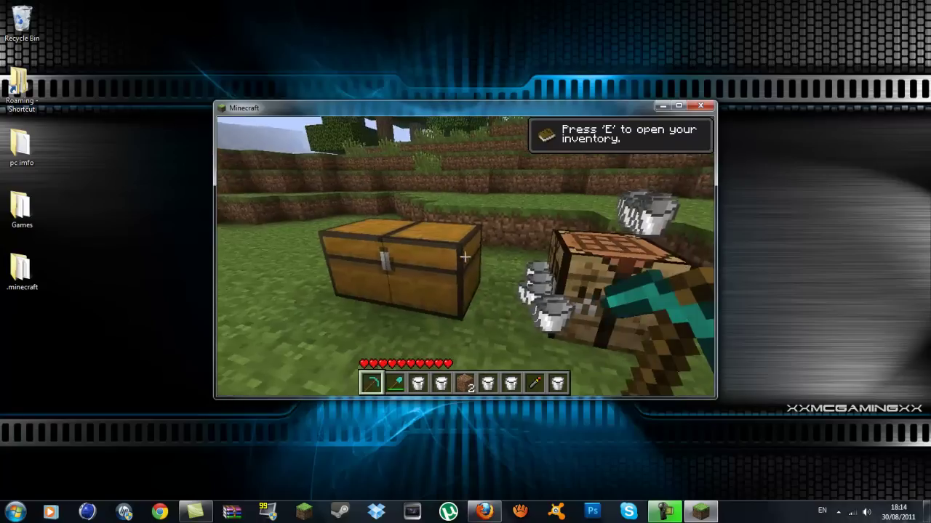
Step: Transfer 21 more buckets of milk from the large chest to the inventory
{"action": "right_click", "coordinate": [465, 258]}
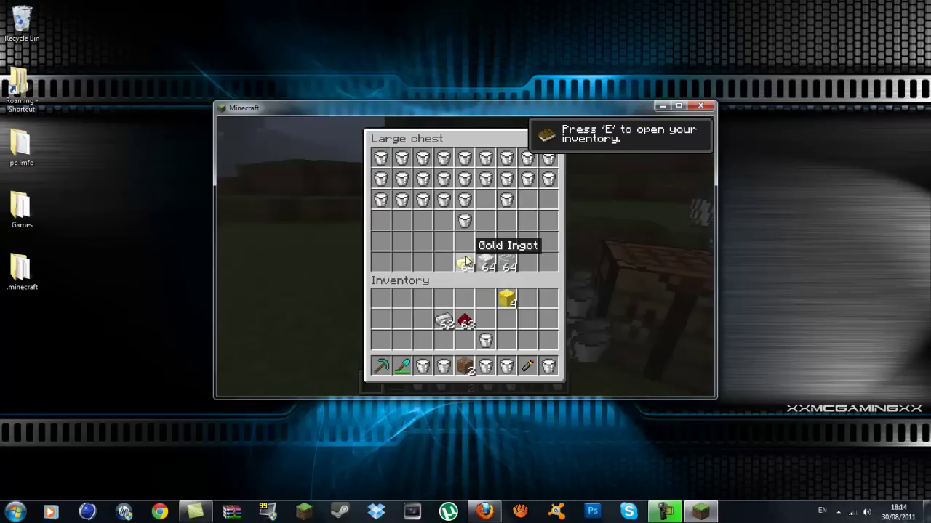
{"action": "left_click", "coordinate": [465, 215]}
{"action": "left_click", "coordinate": [461, 209]}
{"action": "left_click", "coordinate": [464, 199], "text": "shift"}
{"action": "left_click", "coordinate": [443, 199], "text": "shift"}
{"action": "left_click", "coordinate": [423, 199], "text": "shift"}
{"action": "left_click", "coordinate": [402, 200], "text": "shift"}
{"action": "left_click", "coordinate": [381, 199], "text": "shift"}
{"action": "left_click", "coordinate": [381, 179], "text": "shift"}
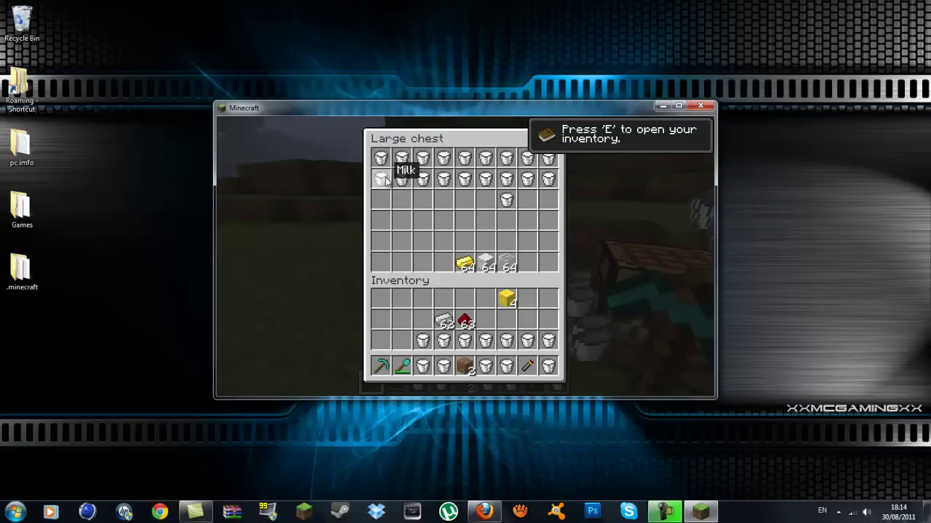
{"action": "left_click", "coordinate": [402, 179], "text": "shift"}
{"action": "left_click", "coordinate": [444, 179], "text": "shift"}
{"action": "left_click", "coordinate": [486, 179], "text": "shift"}
{"action": "left_click", "coordinate": [506, 179], "text": "shift"}
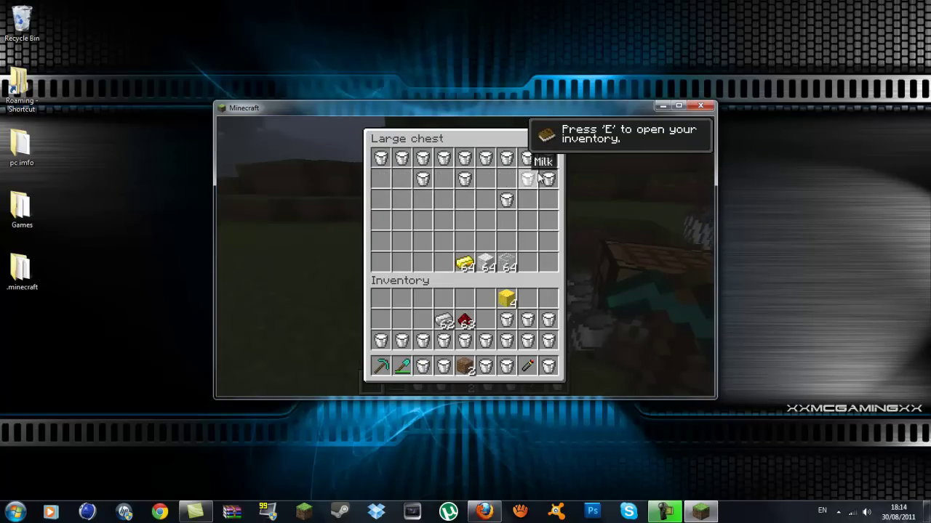
{"action": "left_click", "coordinate": [548, 179], "text": "shift"}
{"action": "left_click", "coordinate": [528, 179], "text": "shift"}
{"action": "left_click", "coordinate": [506, 199], "text": "shift"}
{"action": "left_click", "coordinate": [464, 178], "text": "shift"}
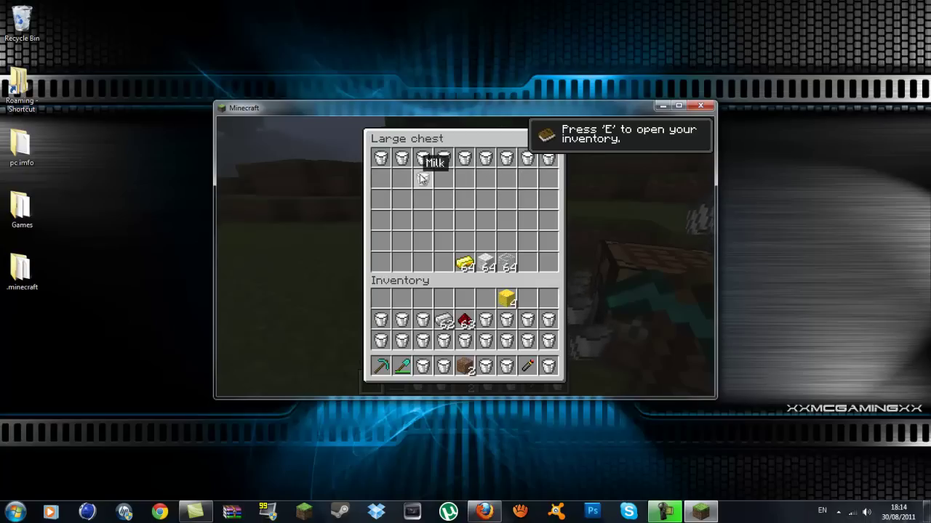
{"action": "left_click", "coordinate": [422, 179], "text": "shift"}
{"action": "left_click", "coordinate": [381, 158], "text": "shift"}
{"action": "left_click", "coordinate": [403, 159], "text": "shift"}
{"action": "left_click", "coordinate": [422, 158], "text": "shift"}
{"action": "left_click", "coordinate": [464, 158], "text": "shift"}
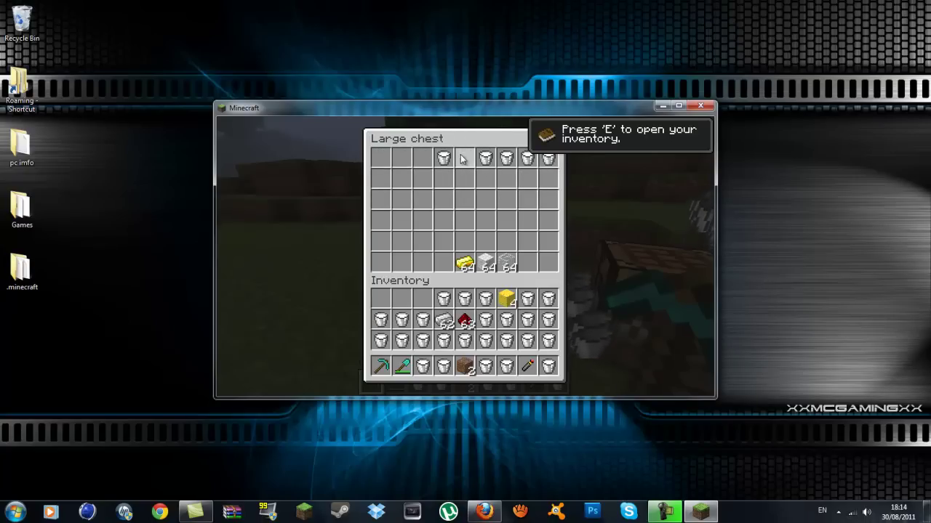
{"action": "left_click", "coordinate": [486, 158], "text": "shift"}
{"action": "key", "text": "e"}
Step: Craft a third batch of two cheese blocks from nine milk buckets, and add them to the cheese stack
{"action": "right_click", "coordinate": [465, 257]}
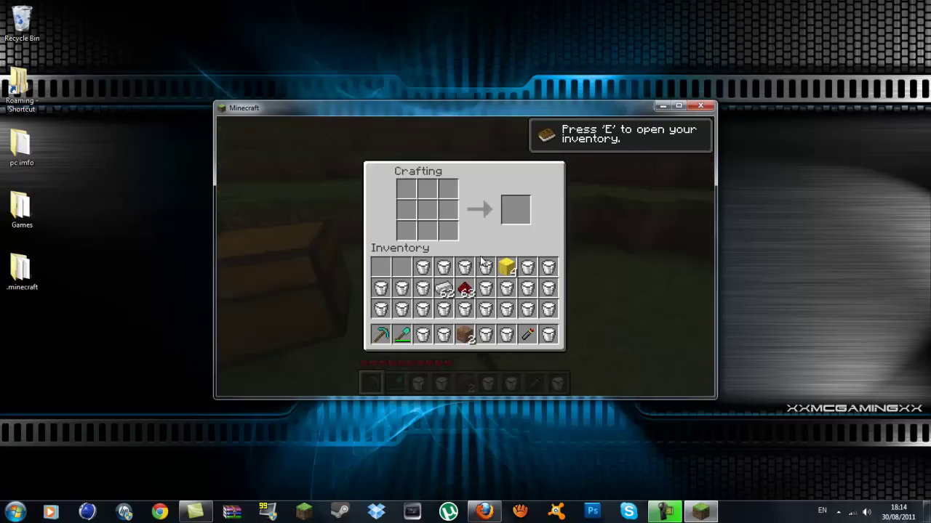
{"action": "left_click", "coordinate": [464, 267]}
{"action": "left_click", "coordinate": [448, 230]}
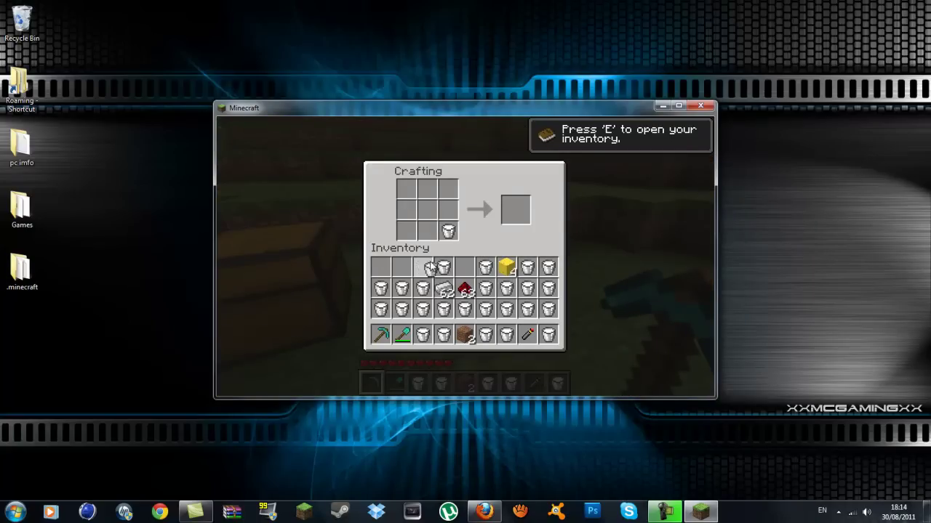
{"action": "left_click", "coordinate": [411, 226]}
{"action": "left_click", "coordinate": [431, 237]}
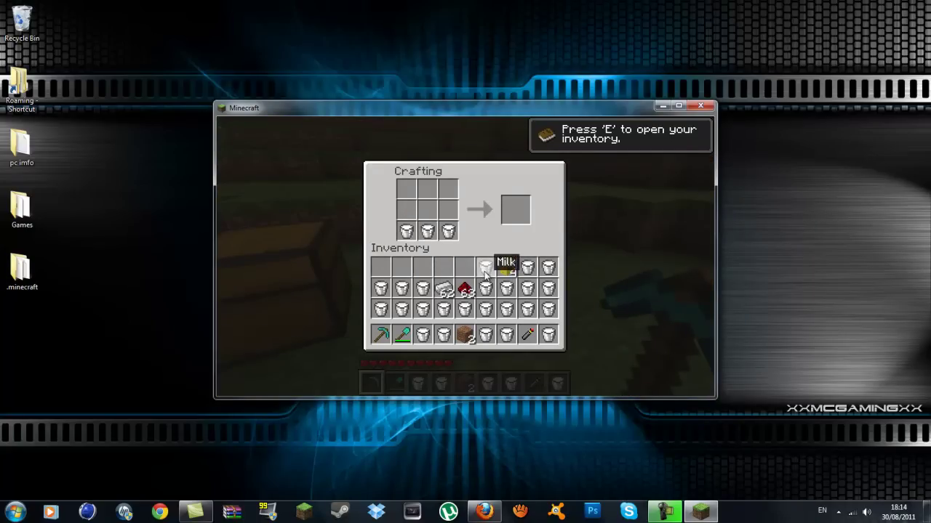
{"action": "left_click", "coordinate": [450, 210]}
{"action": "left_click", "coordinate": [486, 309]}
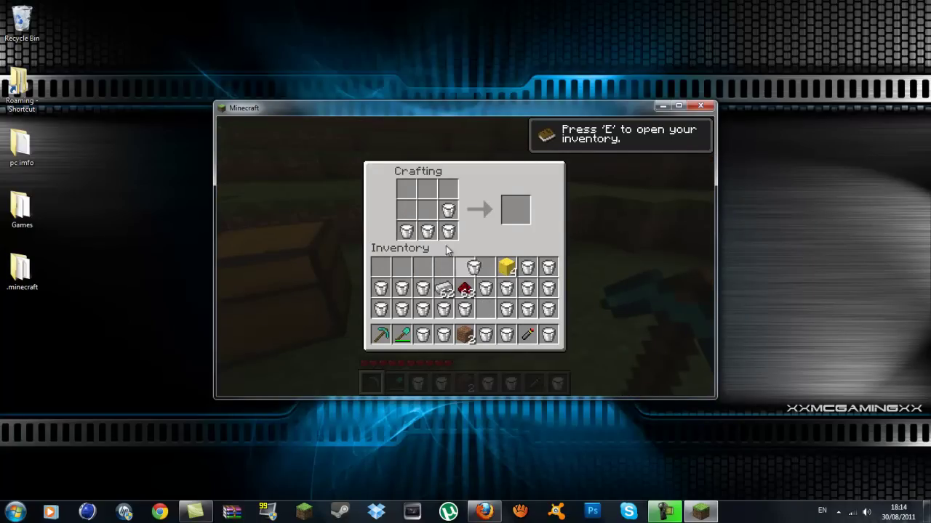
{"action": "left_click", "coordinate": [427, 212]}
{"action": "left_click", "coordinate": [506, 288]}
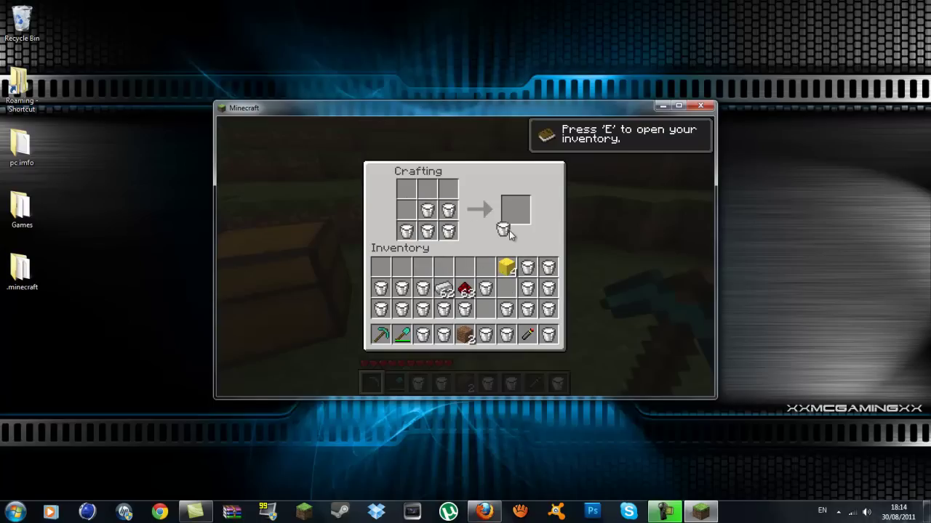
{"action": "left_click", "coordinate": [407, 210]}
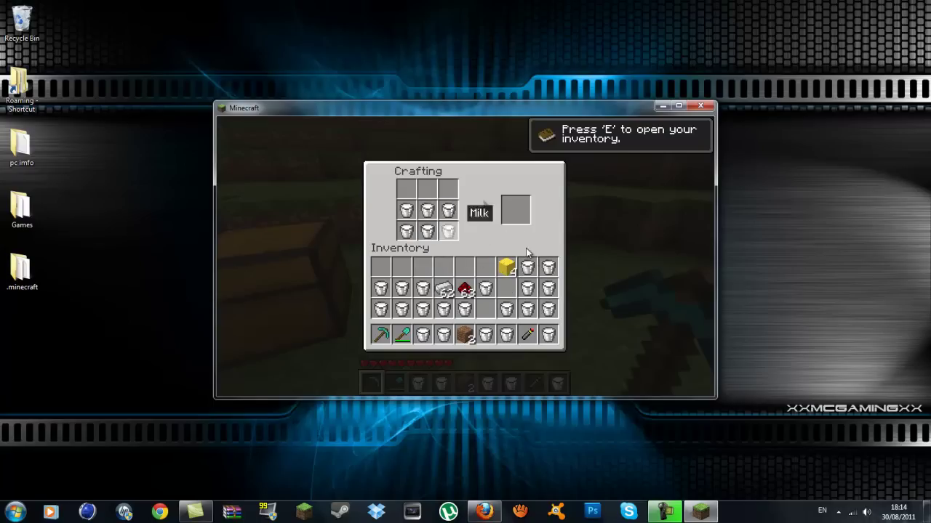
{"action": "left_click", "coordinate": [548, 288]}
{"action": "left_click", "coordinate": [449, 190]}
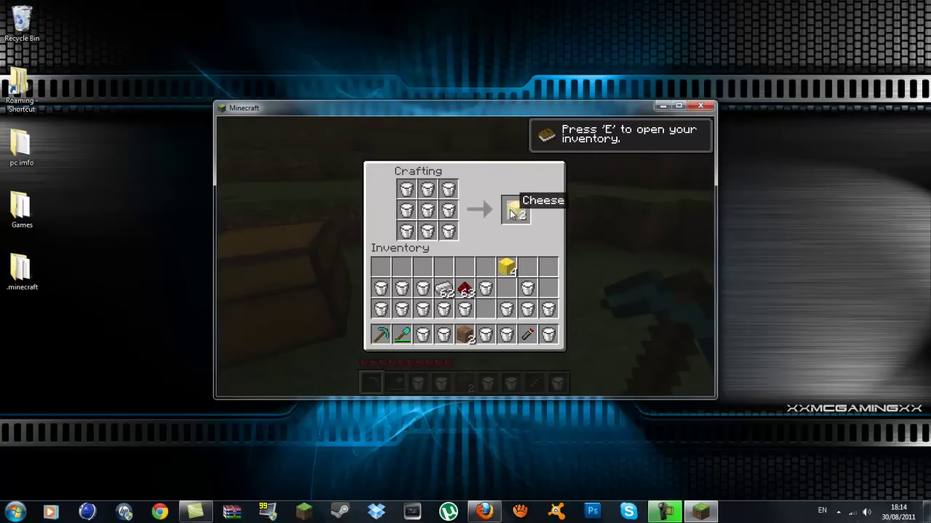
{"action": "left_click", "coordinate": [515, 210]}
{"action": "left_click", "coordinate": [507, 268]}
Step: Move one milk bucket to the top inventory row, and leave the crafting table to drop the empty buckets
{"action": "left_click", "coordinate": [527, 287]}
{"action": "left_click", "coordinate": [465, 267]}
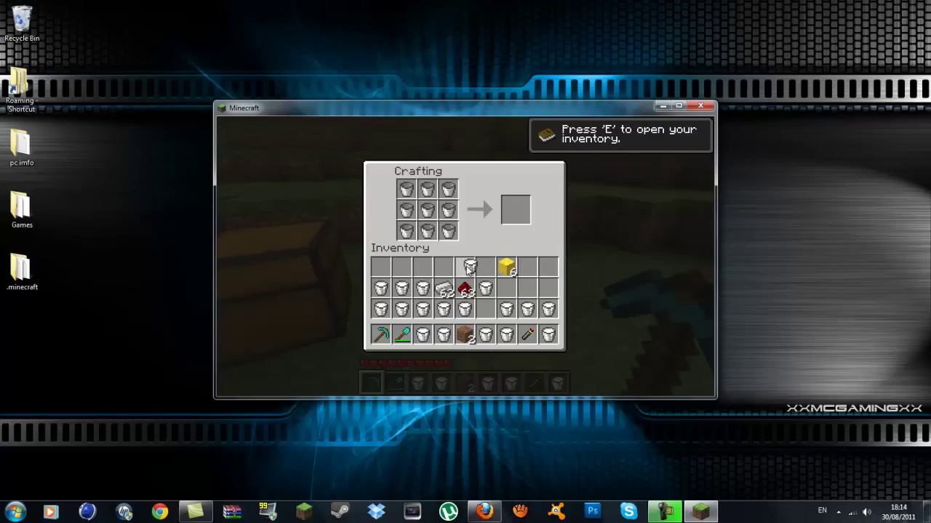
{"action": "left_click", "coordinate": [449, 231]}
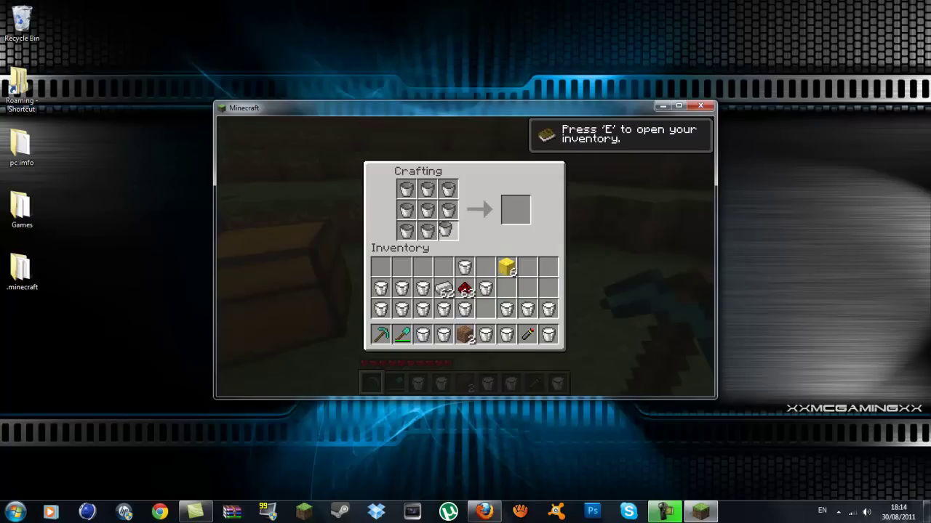
{"action": "key", "text": "e"}
Step: Craft a fourth batch of two cheese blocks from nine milk buckets, stack them with the cheese, and leave the table
{"action": "key", "text": "e"}
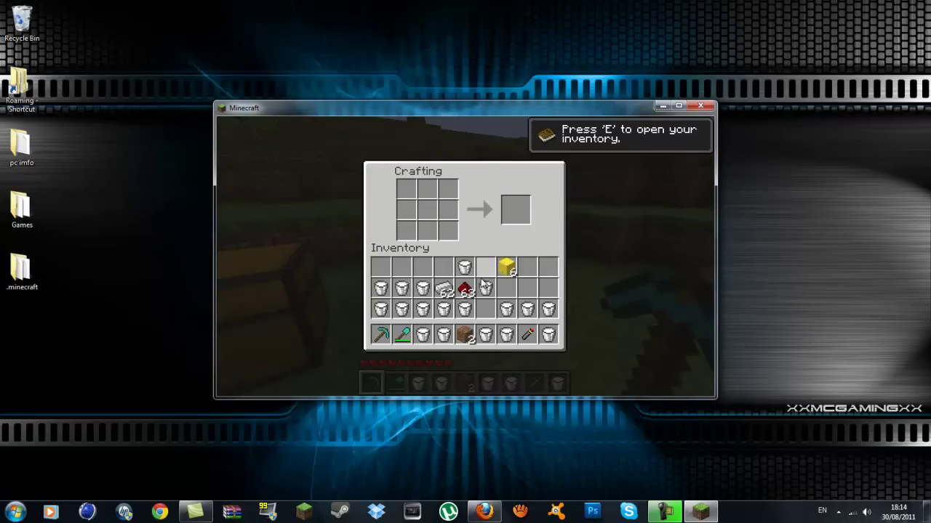
{"action": "left_click", "coordinate": [449, 231]}
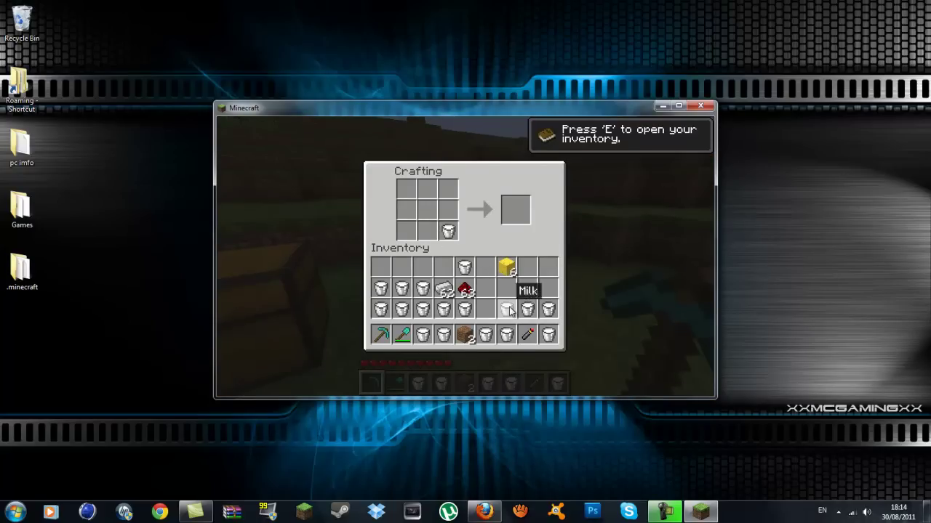
{"action": "left_click", "coordinate": [427, 229]}
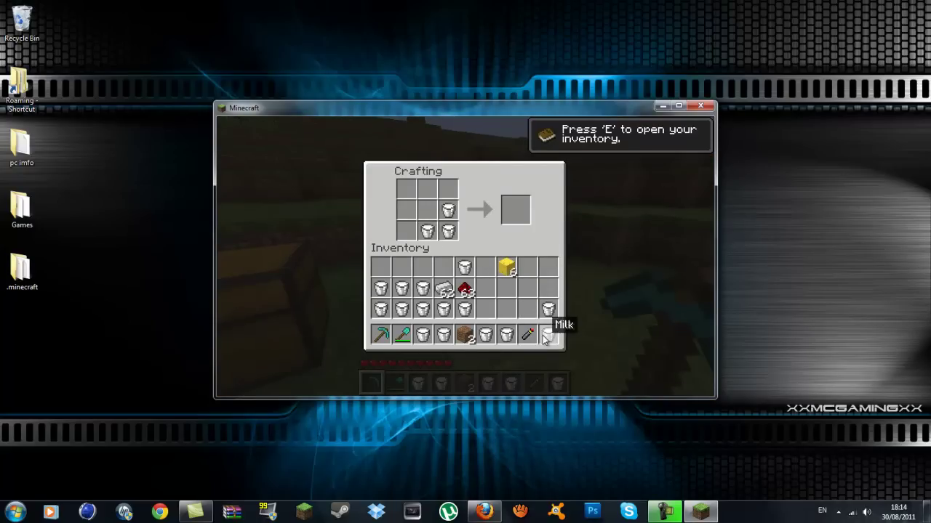
{"action": "left_click", "coordinate": [423, 288]}
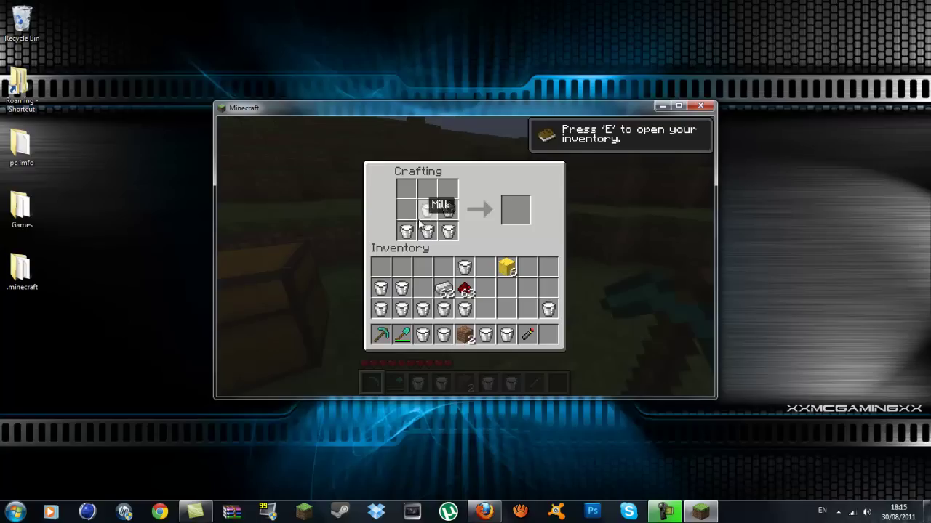
{"action": "left_click", "coordinate": [401, 288]}
{"action": "left_click", "coordinate": [407, 210]}
{"action": "left_click", "coordinate": [380, 288]}
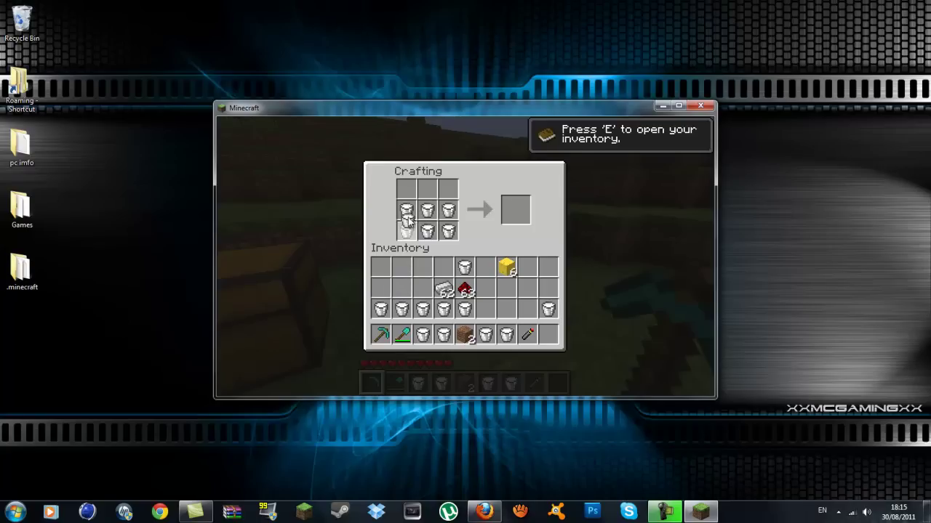
{"action": "left_click", "coordinate": [407, 189]}
{"action": "left_click", "coordinate": [380, 309]}
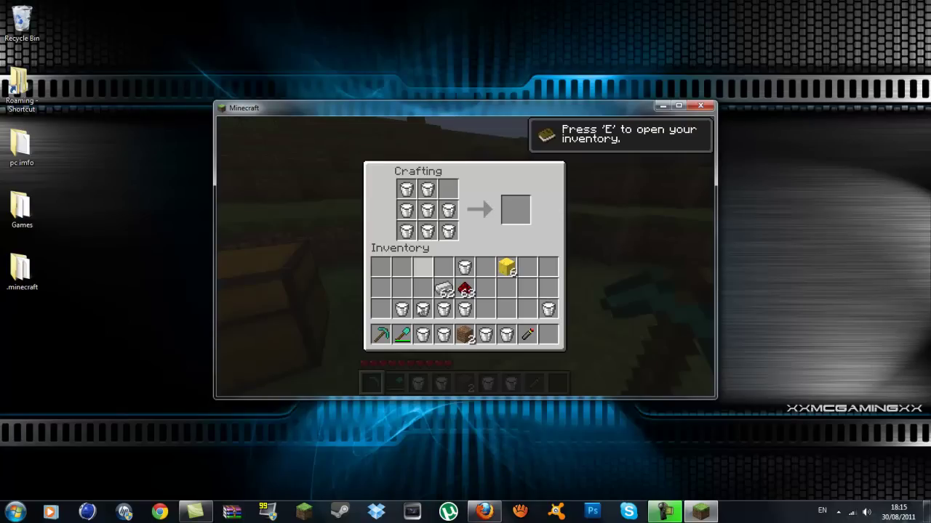
{"action": "left_click", "coordinate": [521, 216]}
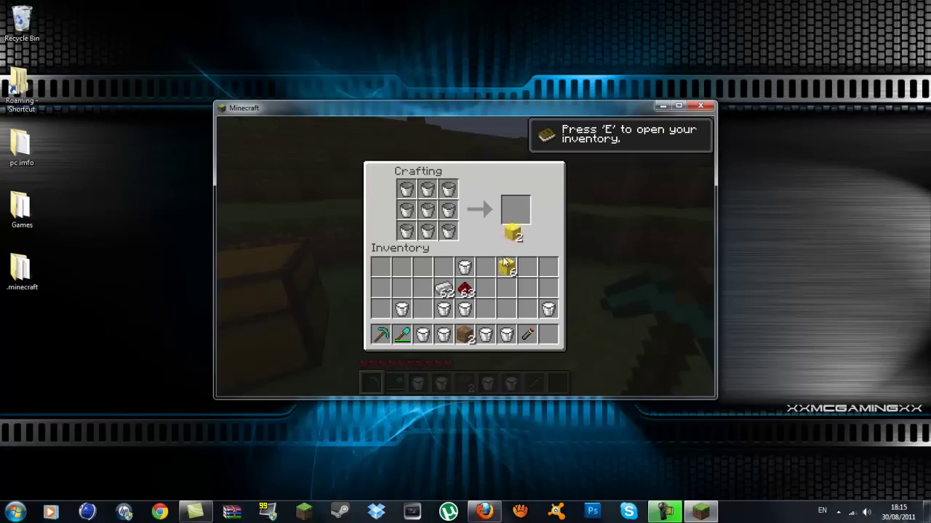
{"action": "key", "text": "e"}
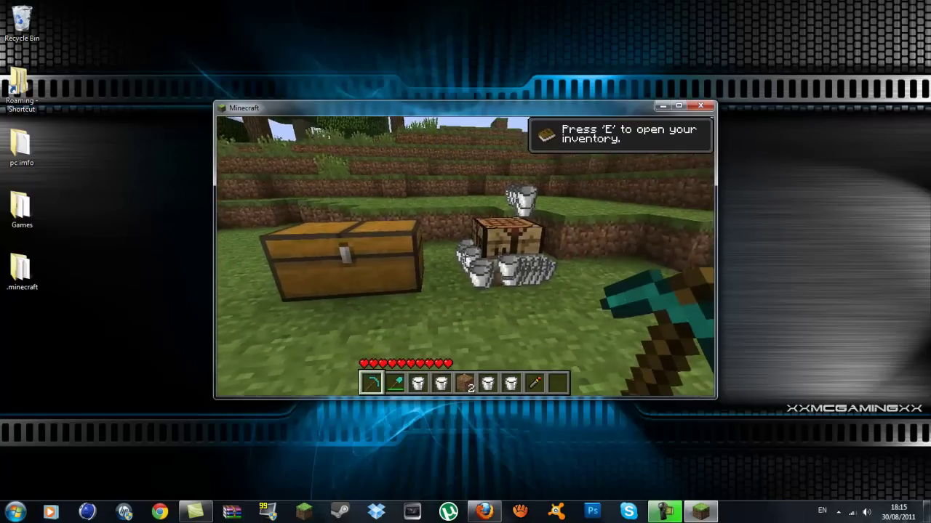
Step: Transfer the last four buckets of milk from the large chest to the inventory
{"action": "right_click", "coordinate": [466, 260]}
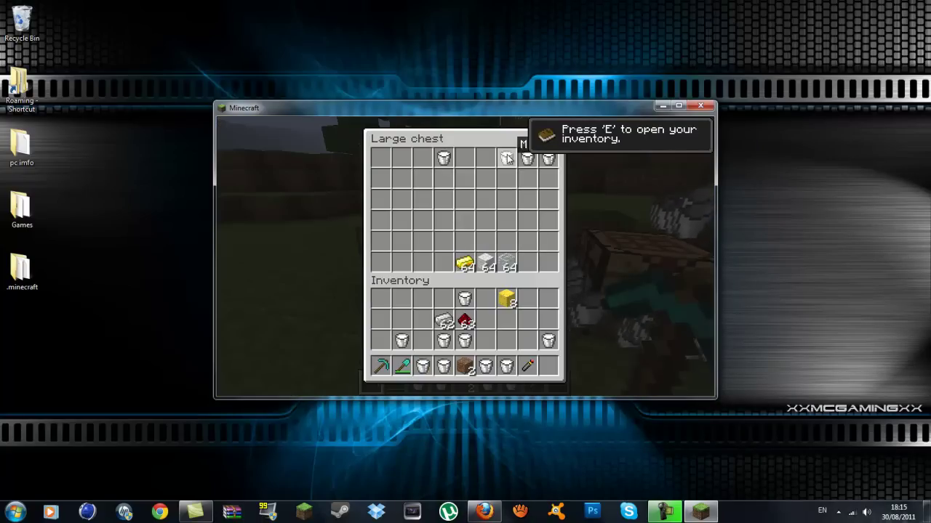
{"action": "left_click", "coordinate": [549, 158]}
{"action": "left_click", "coordinate": [465, 159]}
{"action": "key", "text": "e"}
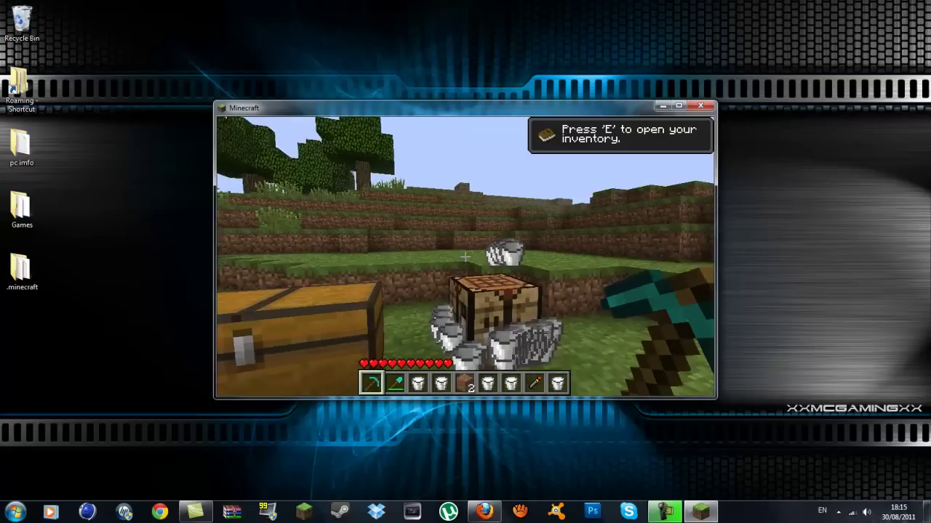
Step: Craft a fifth batch of two cheese blocks from nine milk buckets at the crafting table, and add them to the cheese stack
{"action": "right_click", "coordinate": [465, 260]}
{"action": "left_click", "coordinate": [465, 267]}
{"action": "left_click", "coordinate": [448, 231]}
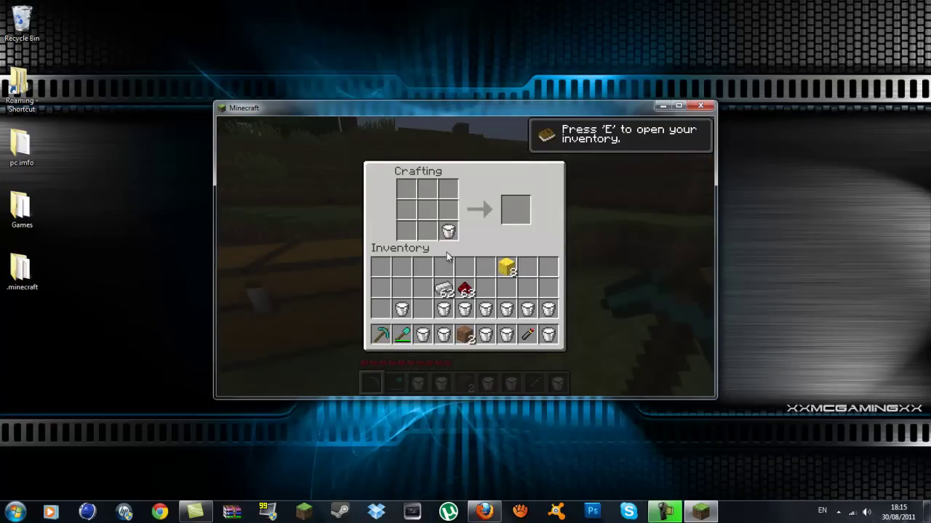
{"action": "left_click", "coordinate": [402, 309]}
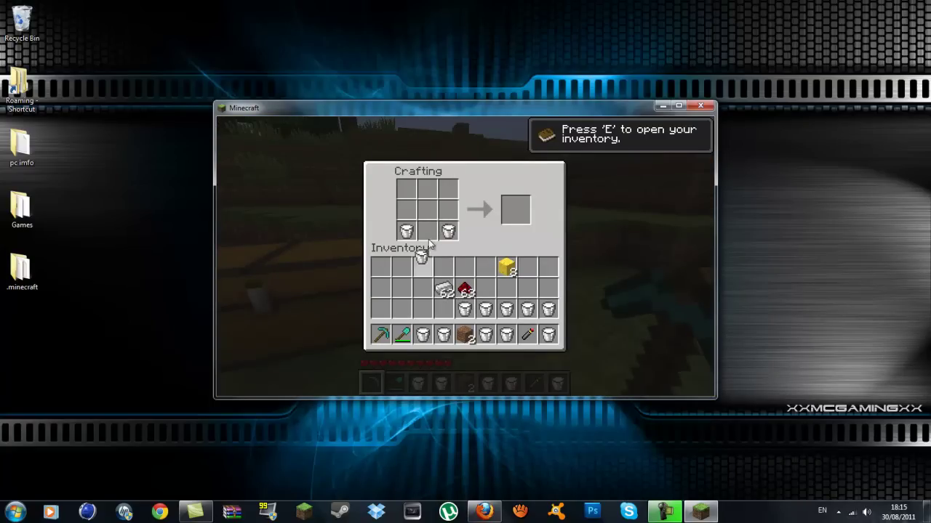
{"action": "left_click", "coordinate": [427, 231]}
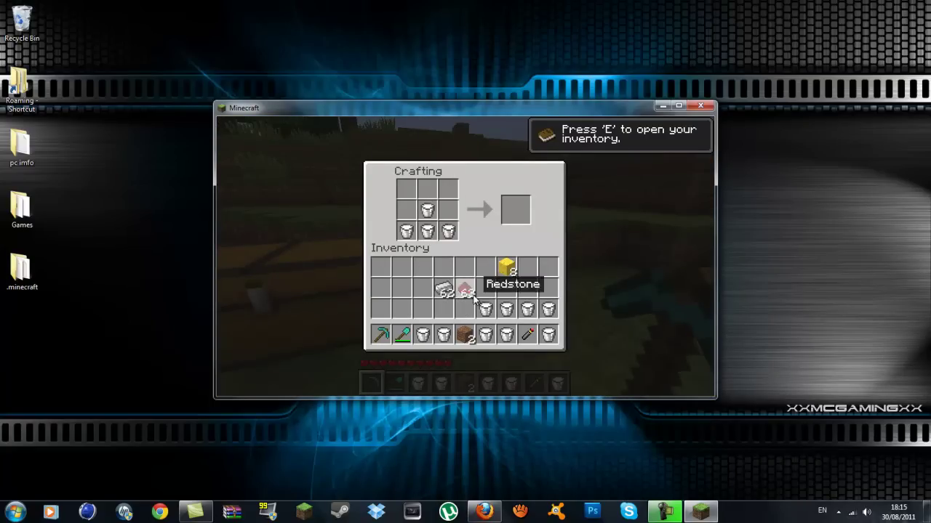
{"action": "left_click", "coordinate": [485, 309]}
{"action": "left_click", "coordinate": [449, 210]}
{"action": "left_click", "coordinate": [506, 309]}
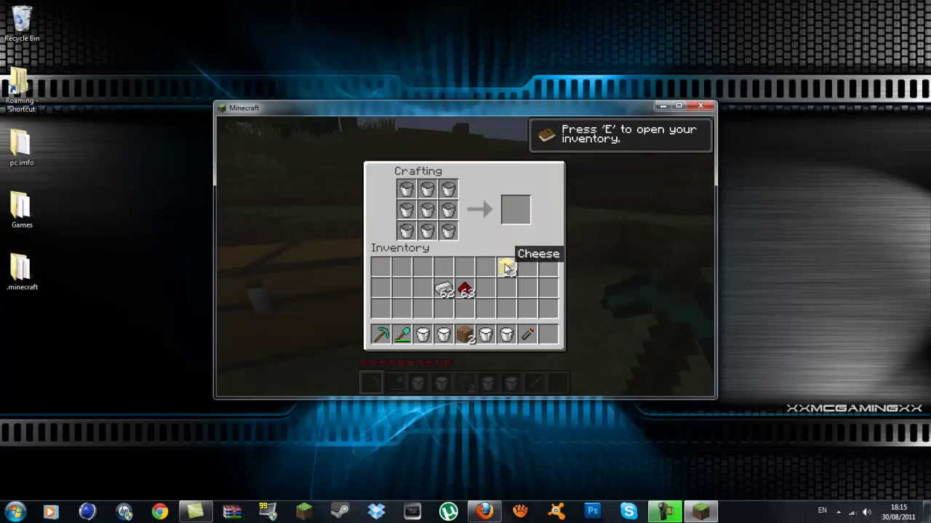
Step: Leave the crafting table, move the ten cheese blocks from the inventory to the last hotbar slot, and select them
{"action": "key", "text": "e"}
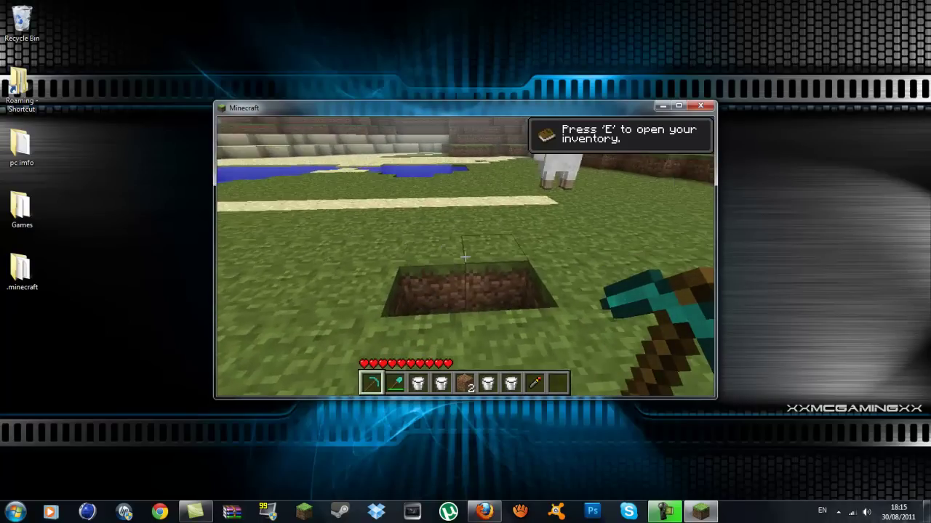
{"action": "key", "text": "e"}
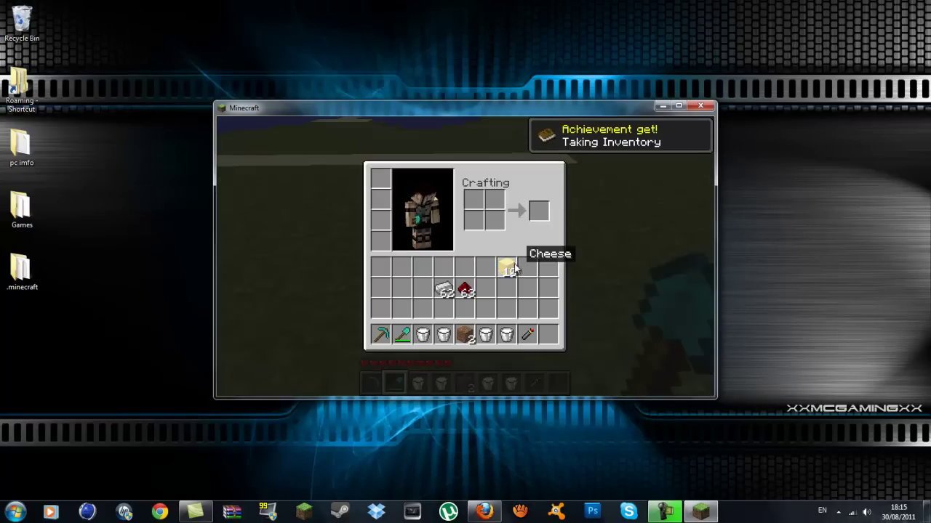
{"action": "left_click", "coordinate": [549, 334]}
{"action": "key", "text": "e"}
{"action": "scroll", "coordinate": [466, 257], "scroll_direction": "down", "scroll_amount": 7}
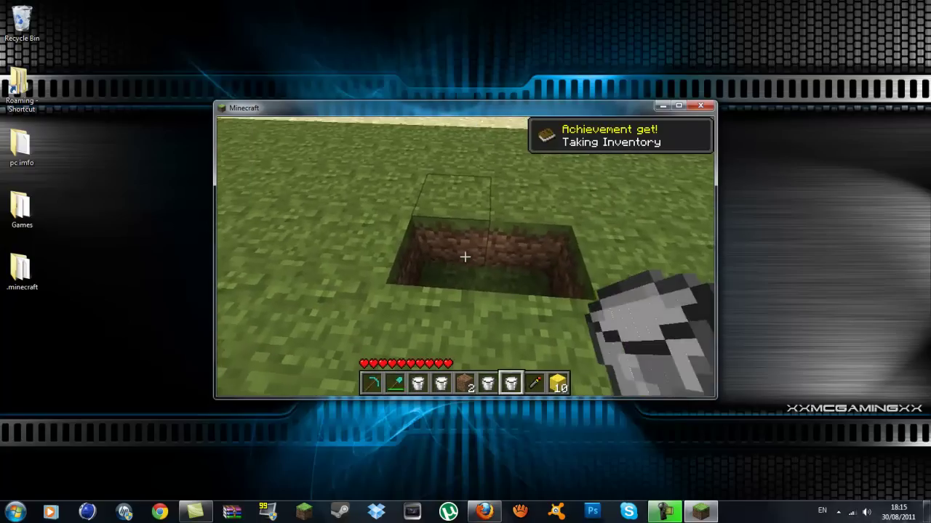
Step: Build an upright portal frame from the ten cheese blocks, with its base in the two-block trench, two side columns and a top
{"action": "right_click", "coordinate": [465, 257]}
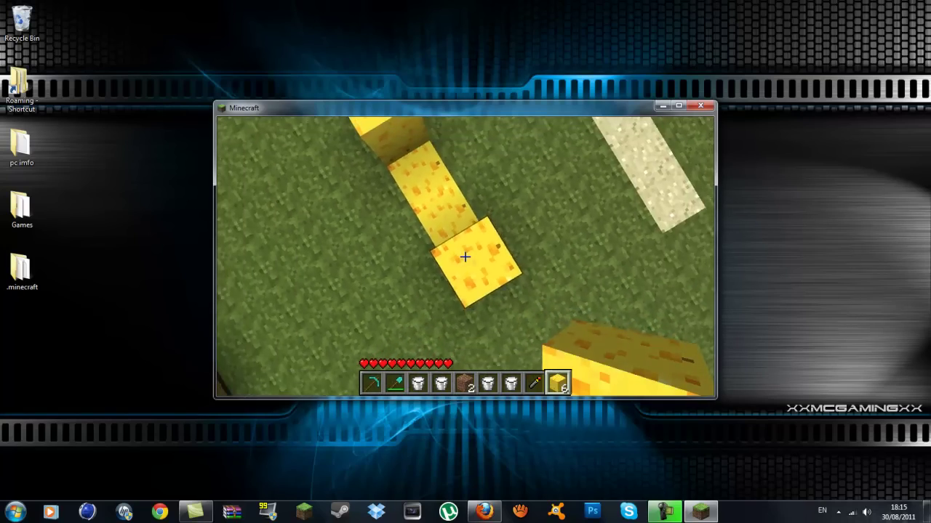
{"action": "right_click", "coordinate": [465, 257]}
{"action": "right_click", "coordinate": [465, 256]}
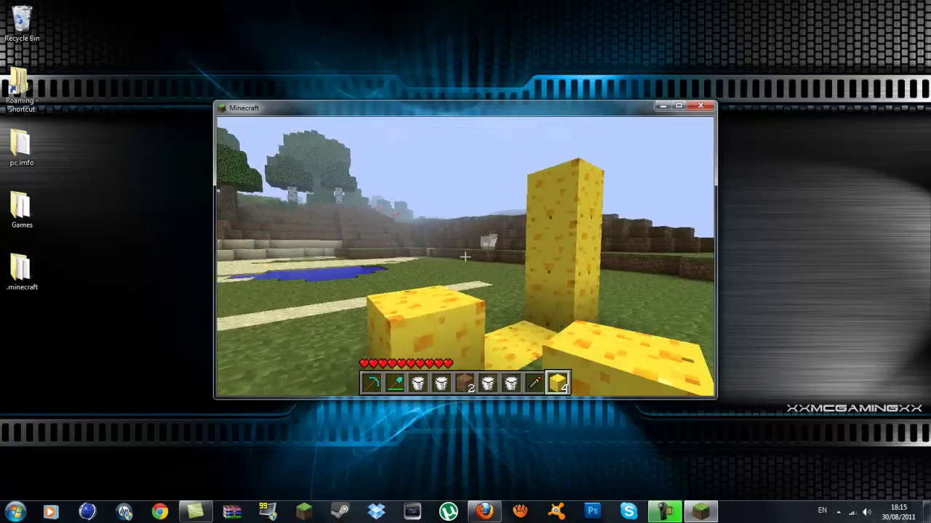
{"action": "right_click", "coordinate": [465, 256]}
{"action": "right_click", "coordinate": [466, 257]}
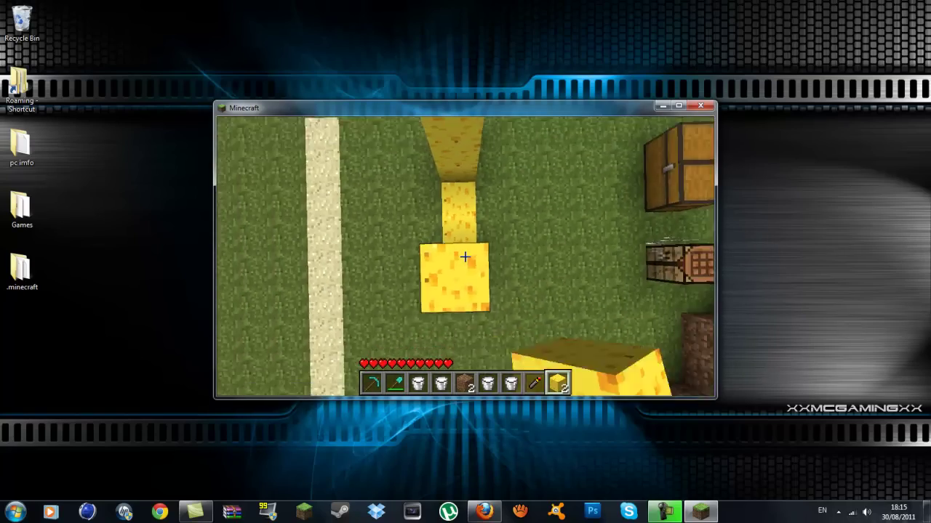
{"action": "right_click", "coordinate": [465, 256]}
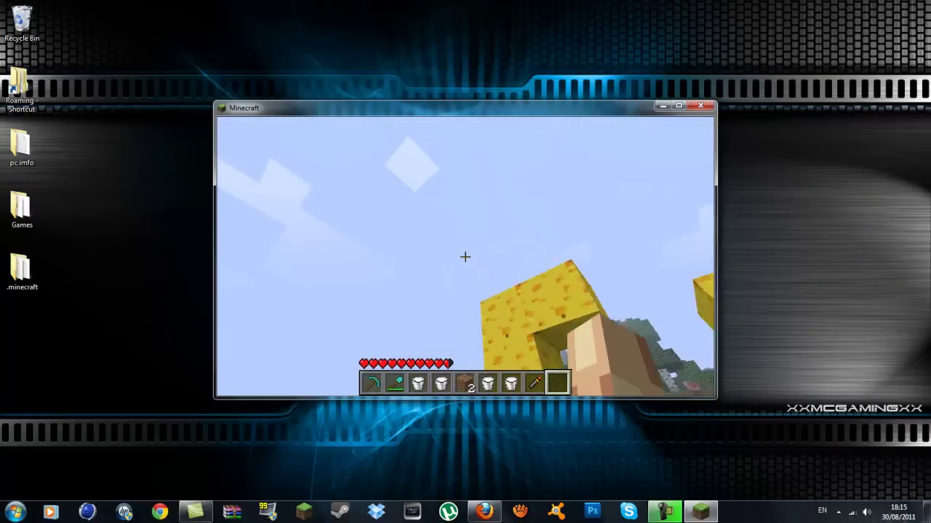
{"action": "left_click", "coordinate": [465, 257]}
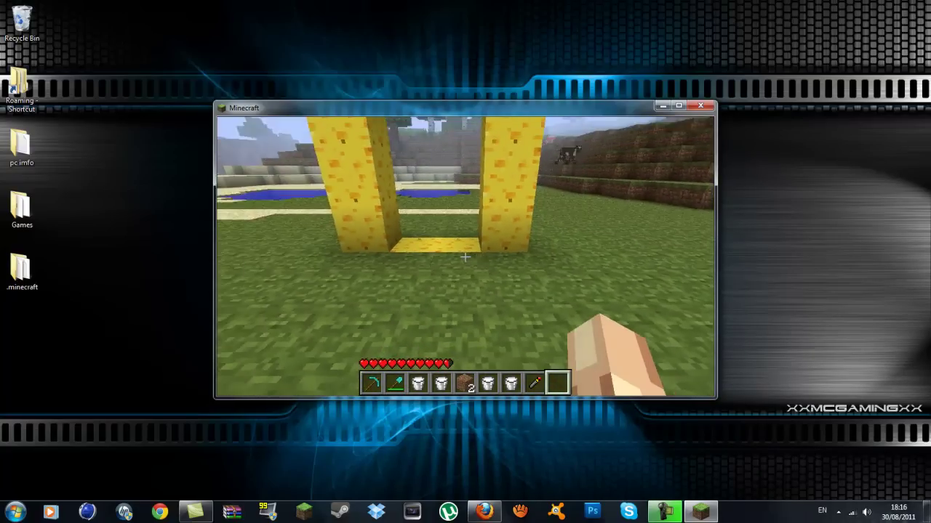
Step: Activate the cheese portal frame with the Sonic Screwdriver and travel through it to the Moon
{"action": "key", "text": "8"}
{"action": "right_click", "coordinate": [465, 257]}
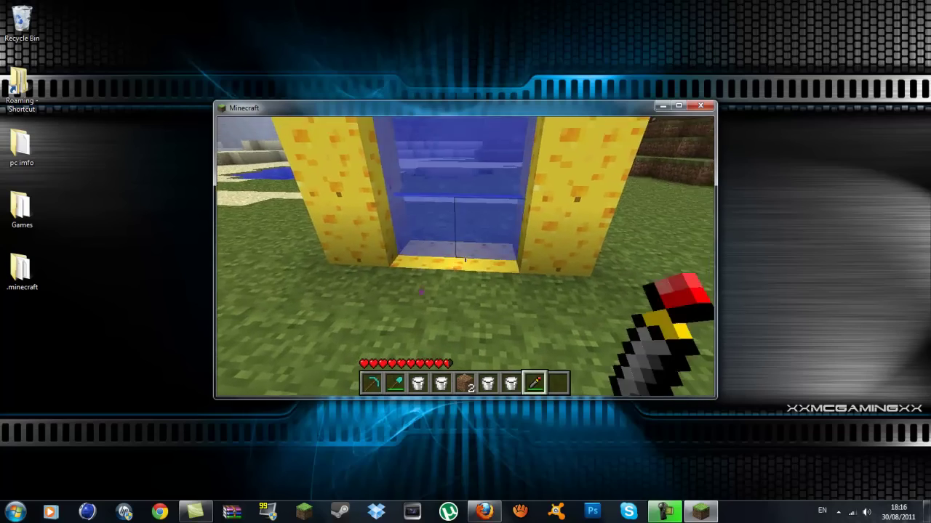
{"action": "key", "text": "9"}
{"action": "key", "text": "w"}
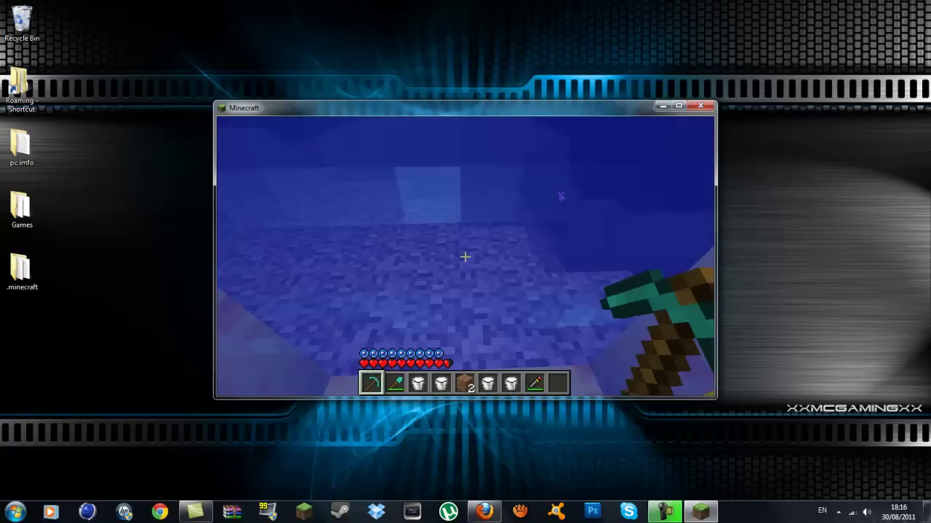
{"action": "key", "text": "w"}
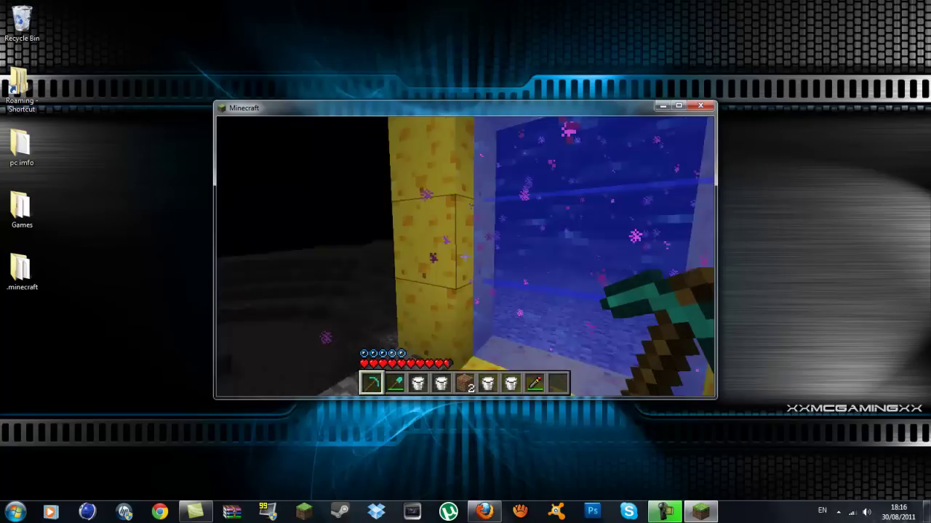
Step: Walk across the Moon's surface away from the portal, and respawn after the character dies
{"action": "mouse_move", "coordinate": [466, 256]}
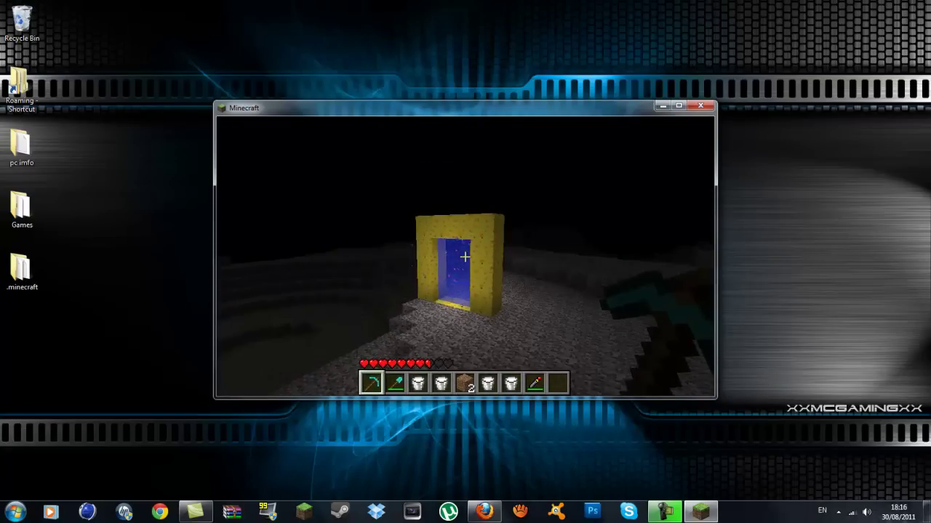
{"action": "key", "text": "w"}
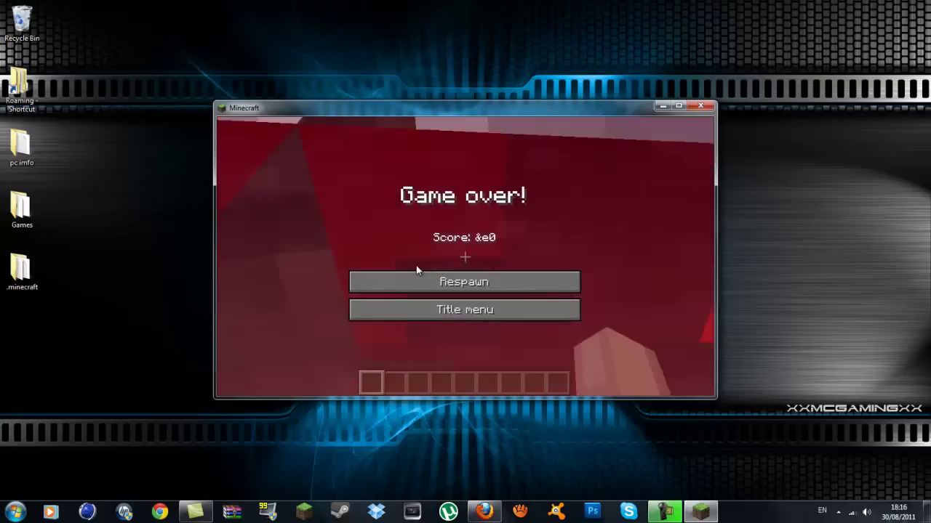
{"action": "left_click", "coordinate": [445, 279]}
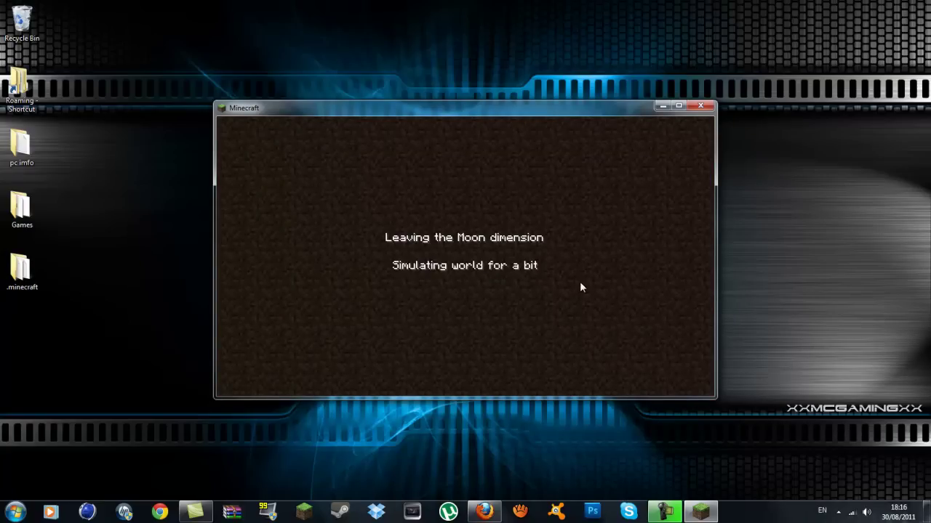
{"action": "mouse_move", "coordinate": [466, 256]}
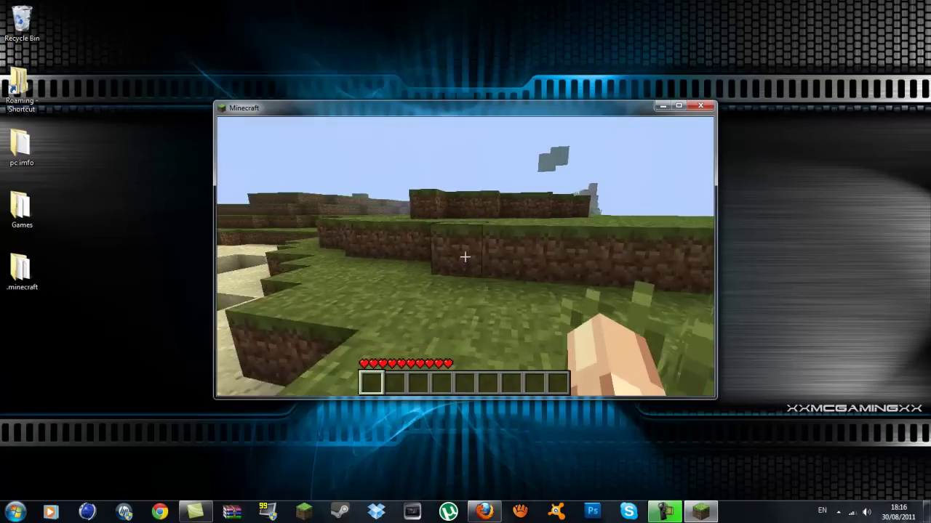